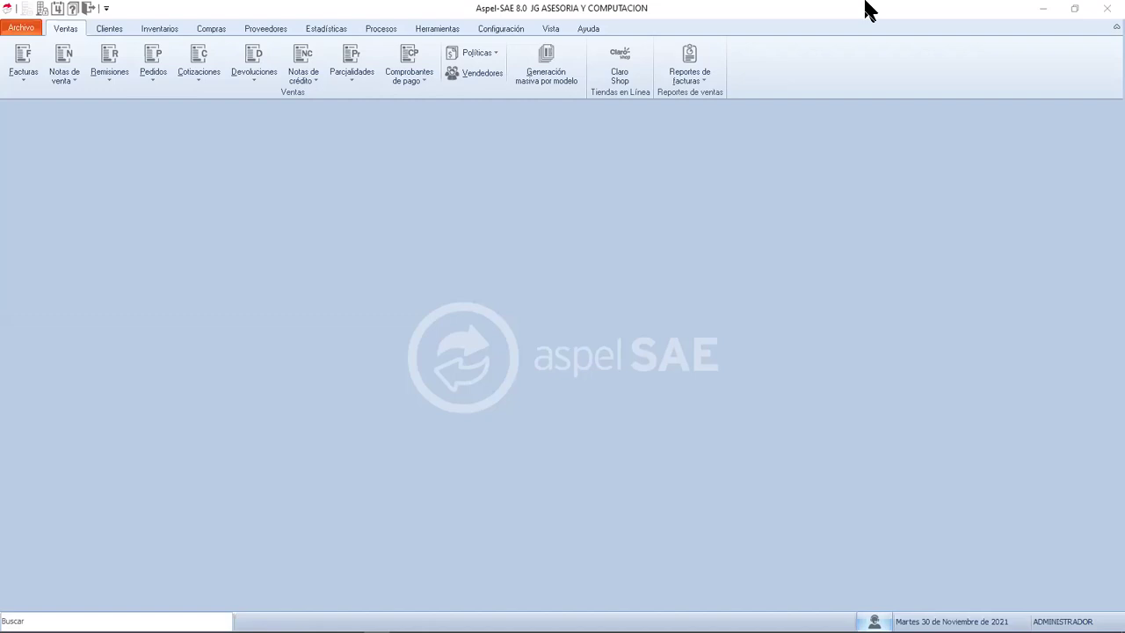
Open the client catalogue and maximize its window
left_click(109, 29)
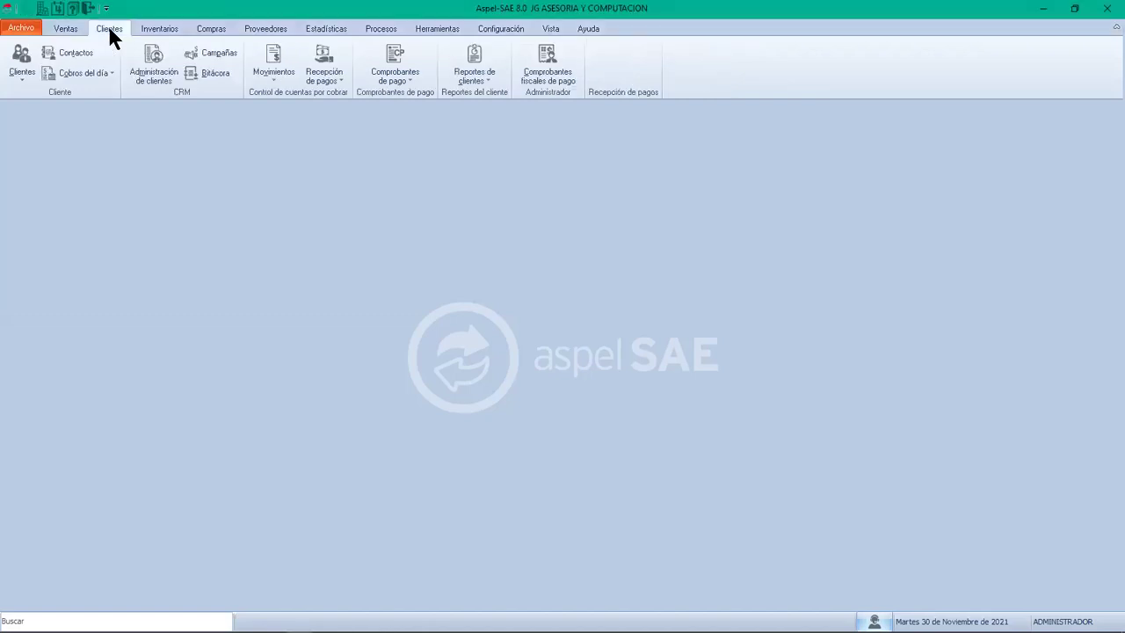
left_click(22, 56)
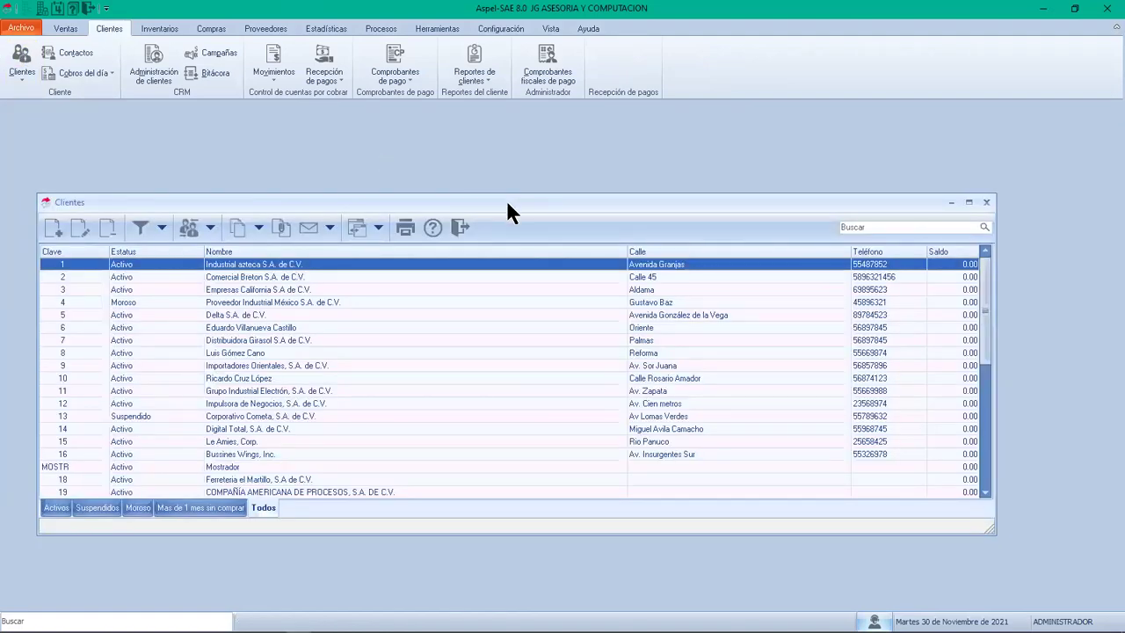
double_click(507, 203)
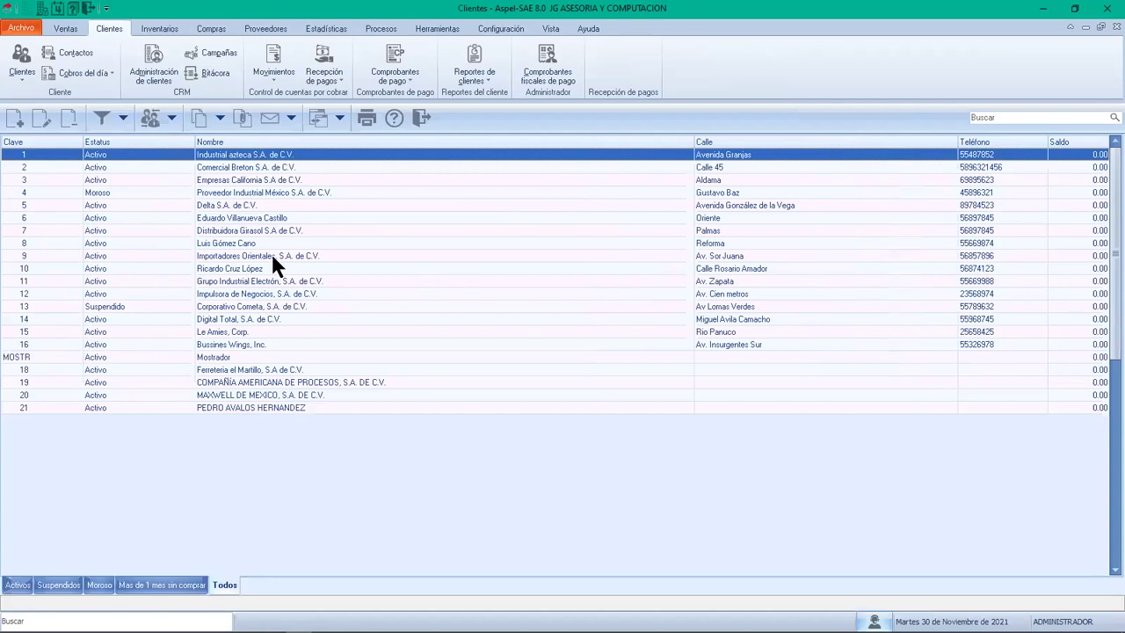
View the account statement of client 4, Proveedor Industrial México, and return to the client list
left_click(306, 195)
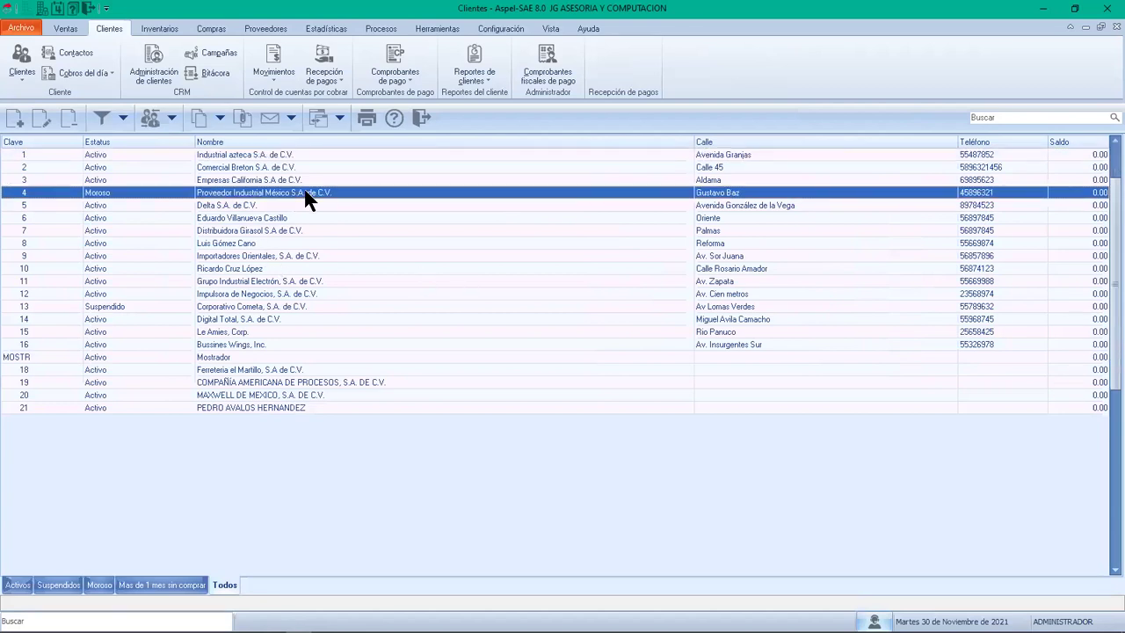
double_click(340, 192)
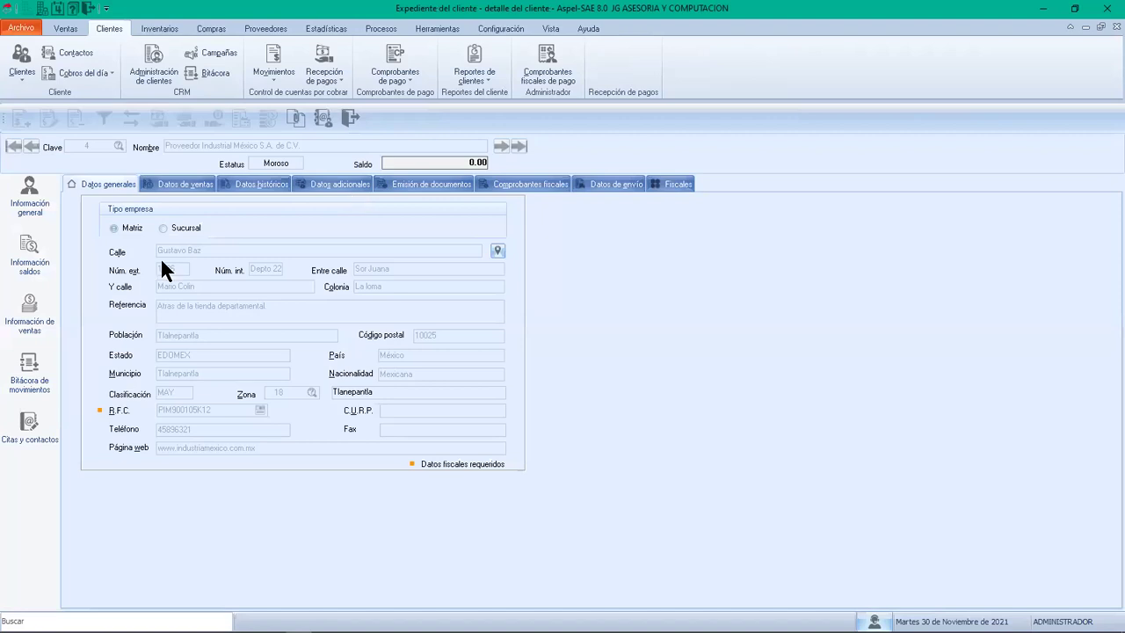
left_click(29, 260)
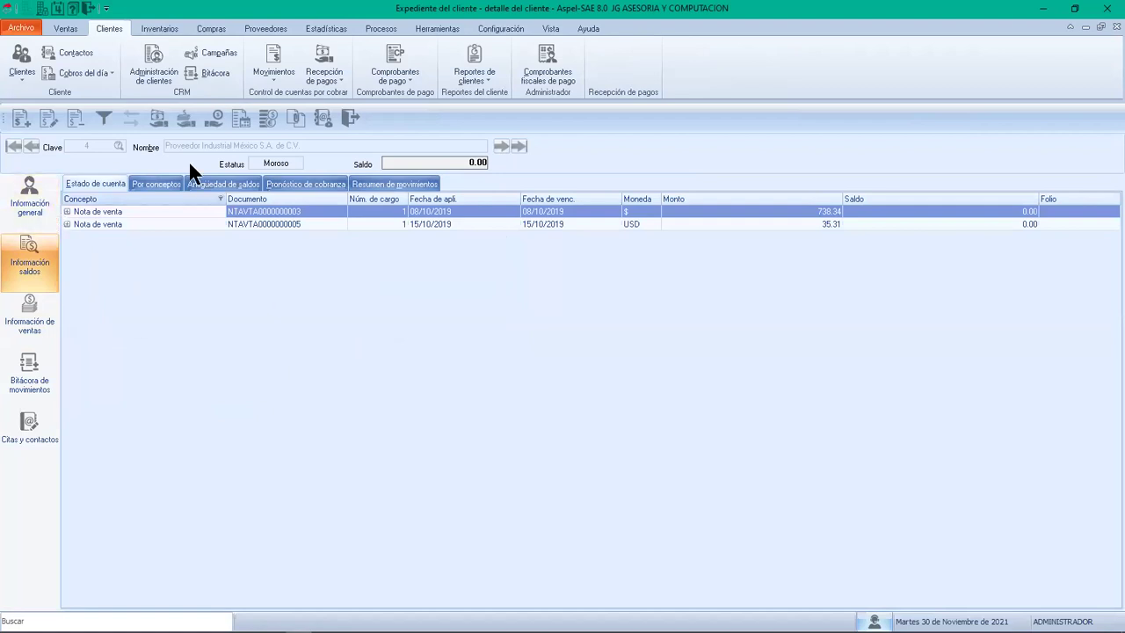
left_click(350, 119)
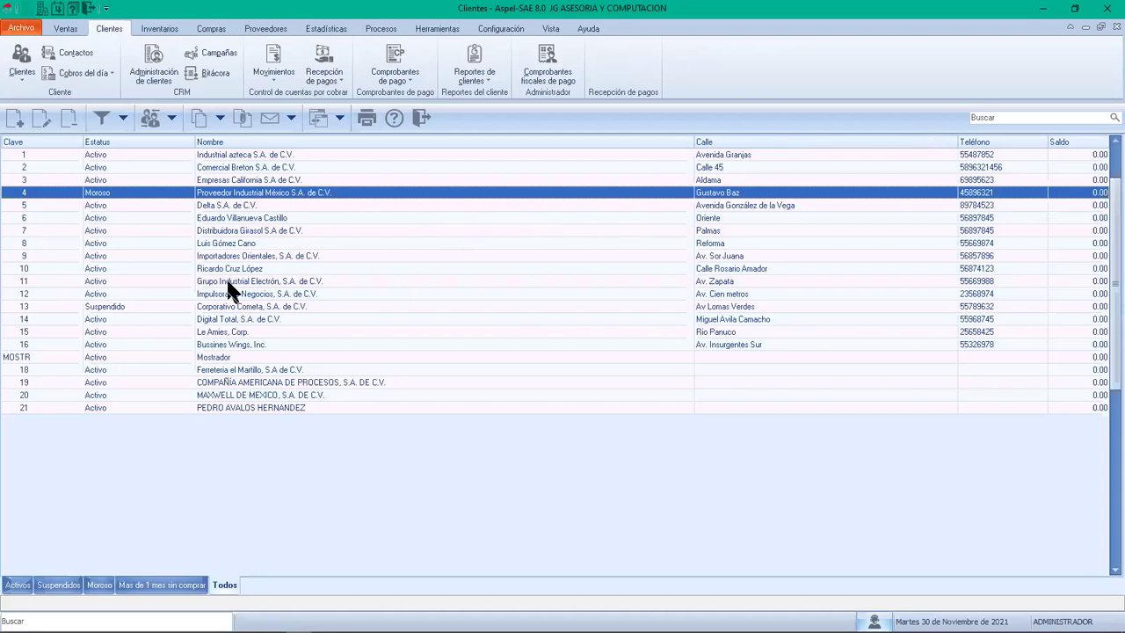
Check the credit settings in the sales data of client 4's editable record and close it without changes
left_click(44, 117)
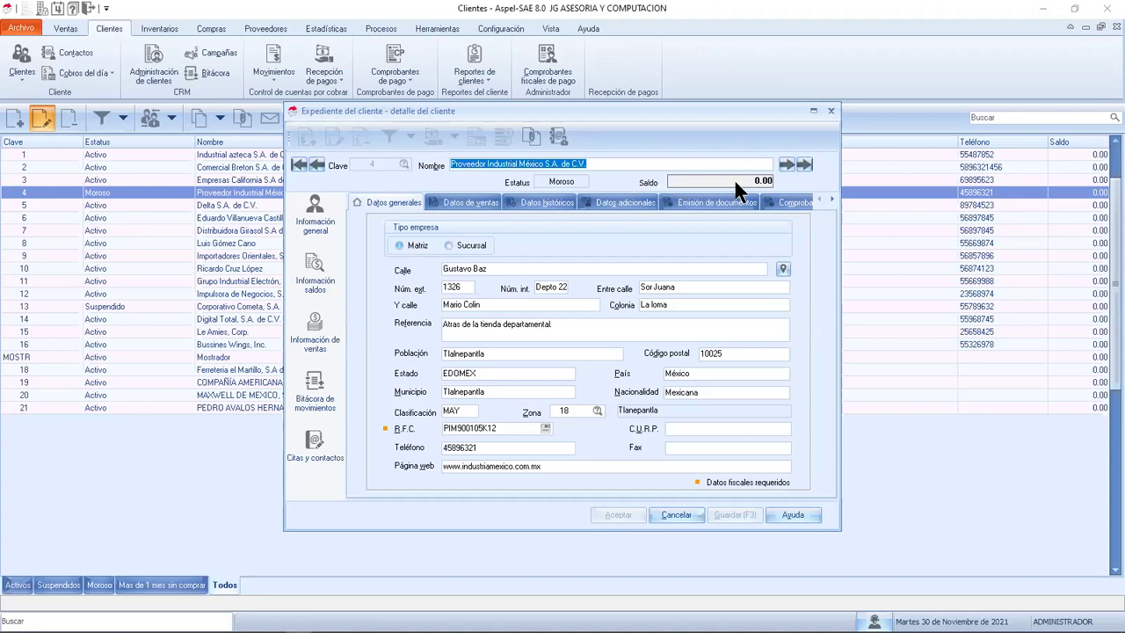
left_click(475, 200)
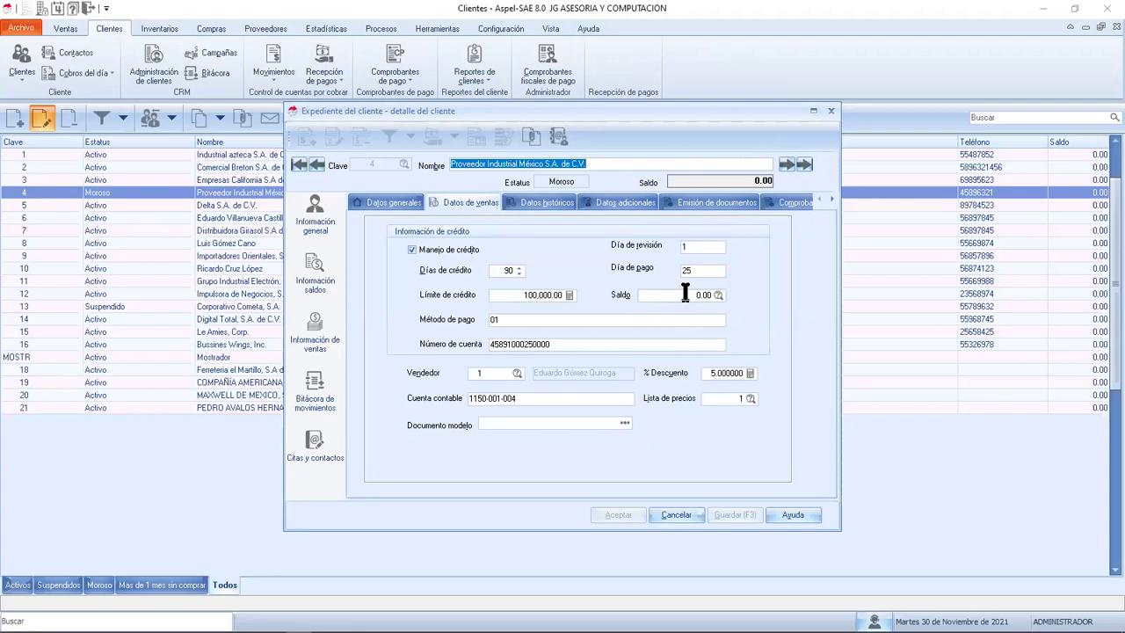
left_click(830, 112)
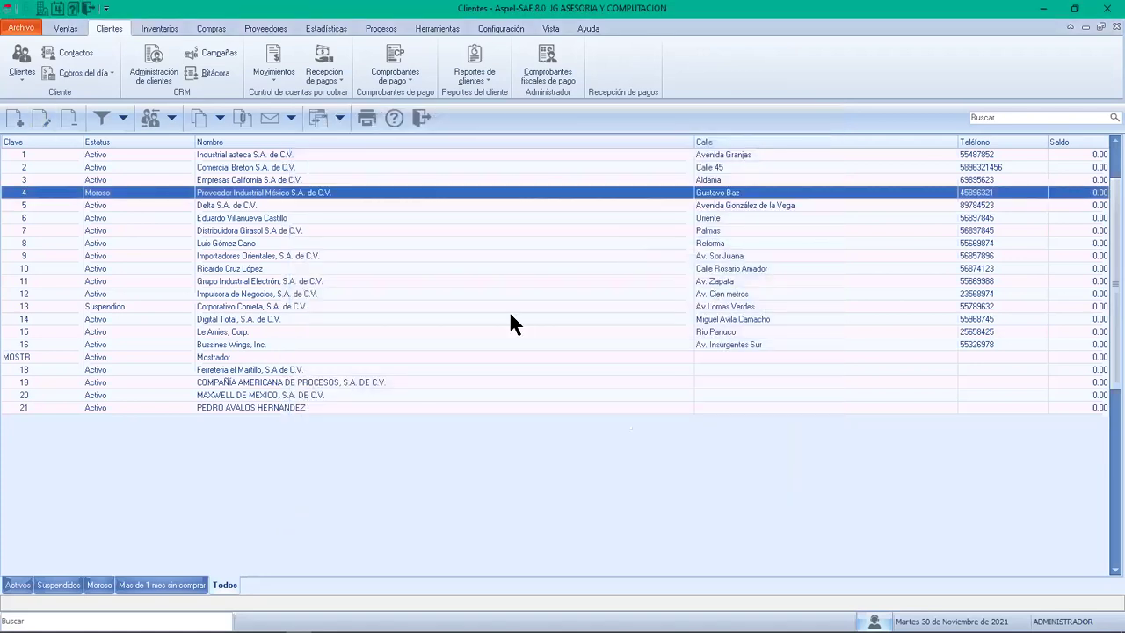
Review the sales, historical, additional, document emission, fiscal receipt and shipping data of client 4, plus its balances, and return to the list
double_click(483, 197)
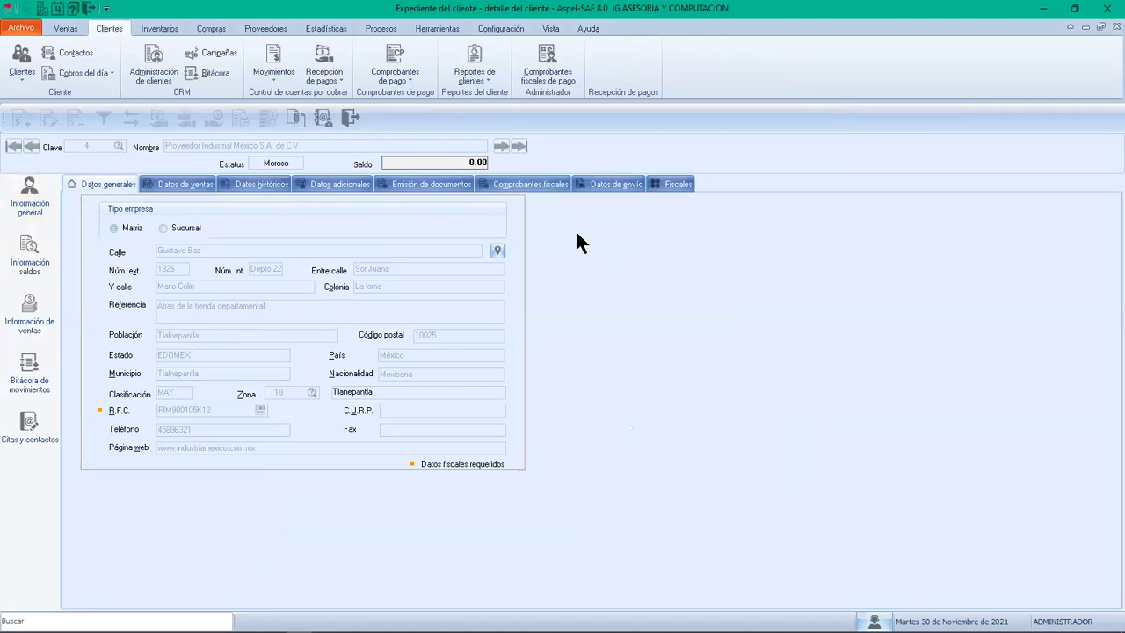
left_click(204, 184)
left_click(255, 185)
left_click(328, 185)
left_click(419, 183)
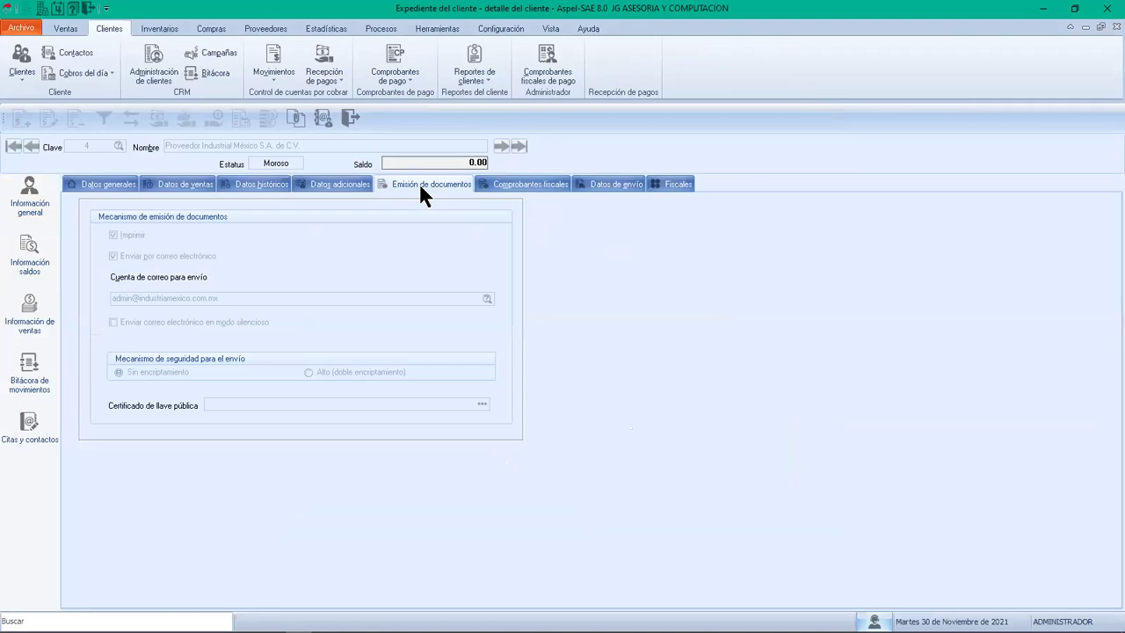
left_click(509, 182)
left_click(604, 183)
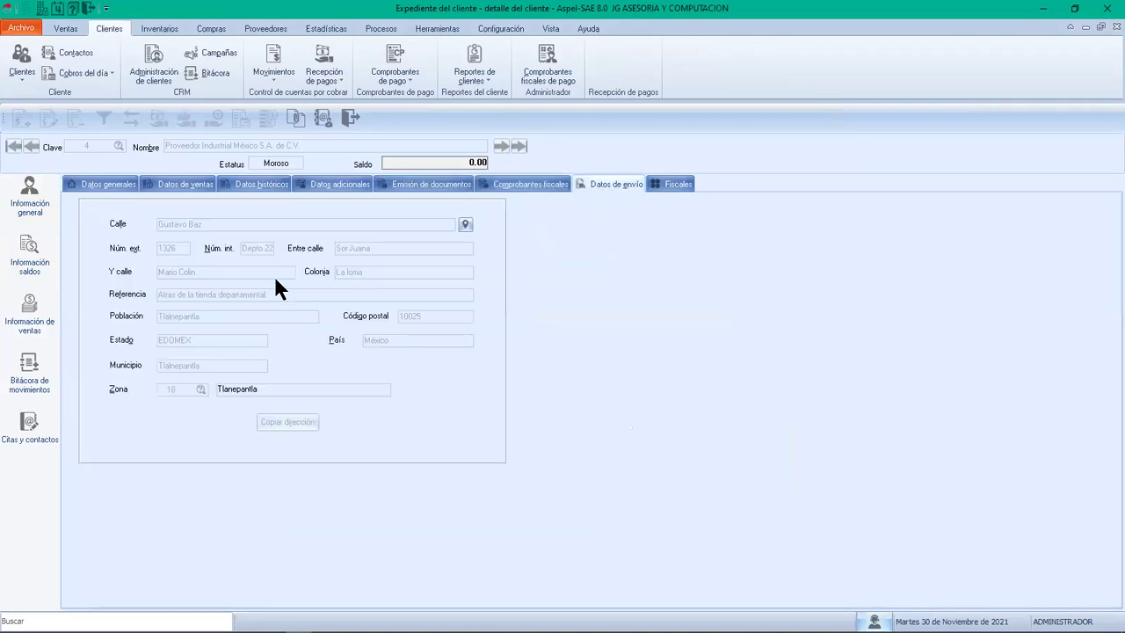
left_click(31, 263)
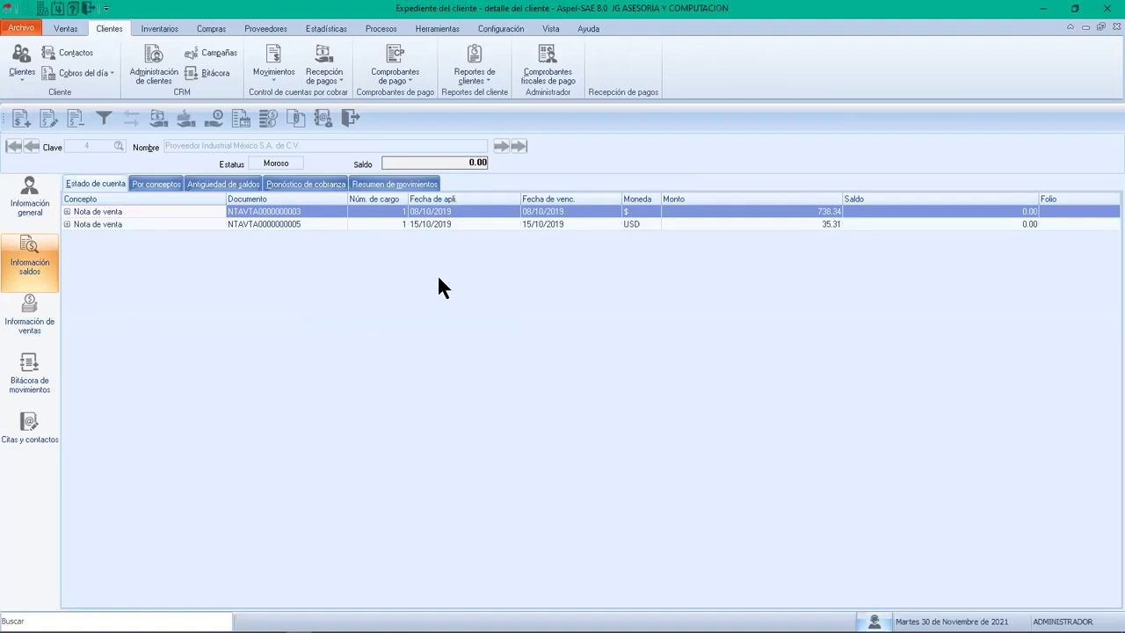
left_click(349, 119)
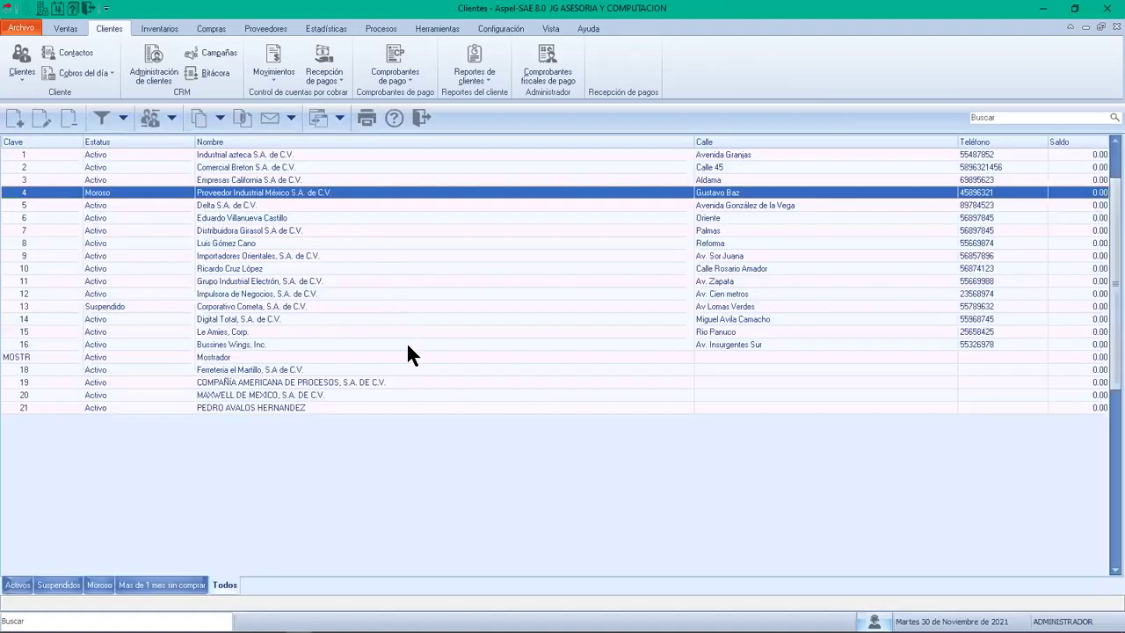
Examine the invoice and sales notes in the account statement of client 16, Bussines Wings, and close the client catalogue
left_click(367, 344)
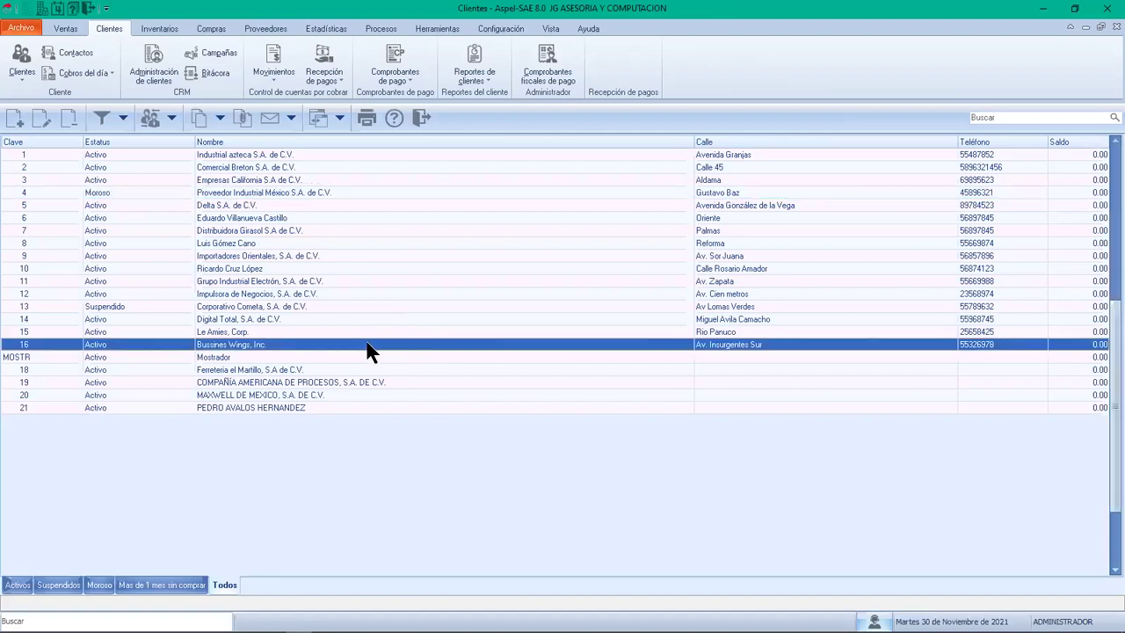
double_click(367, 345)
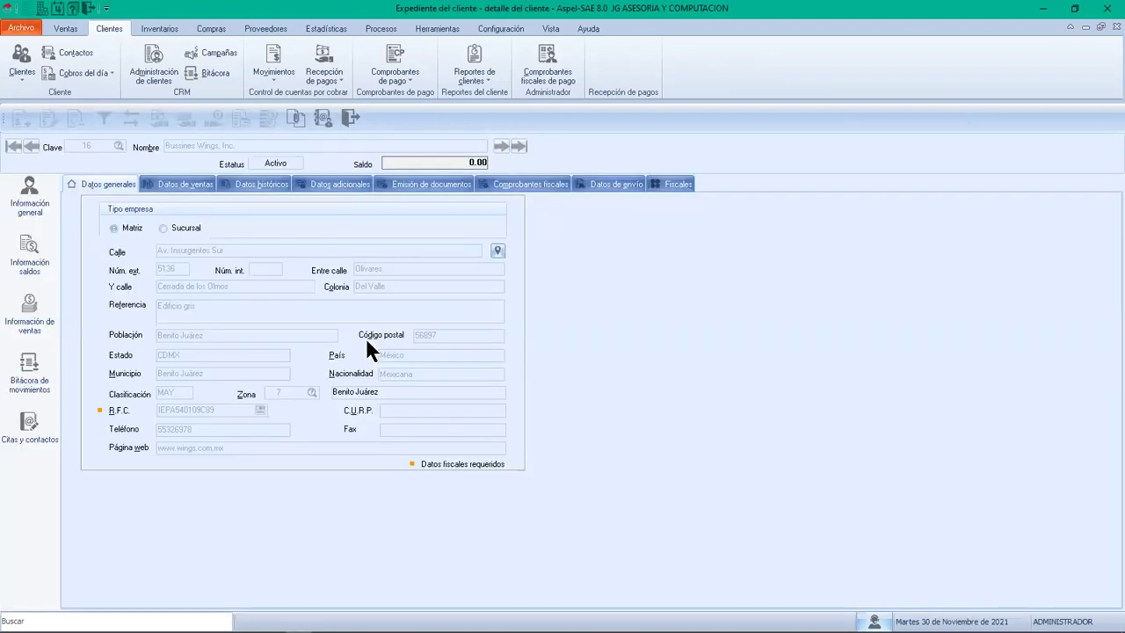
left_click(31, 257)
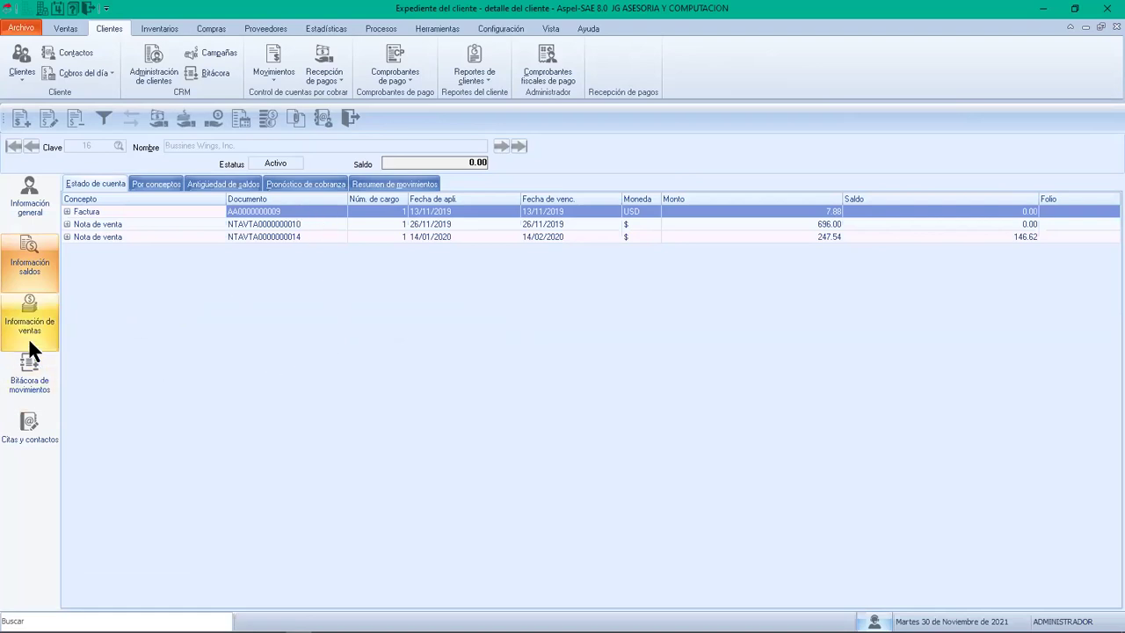
left_click(102, 212)
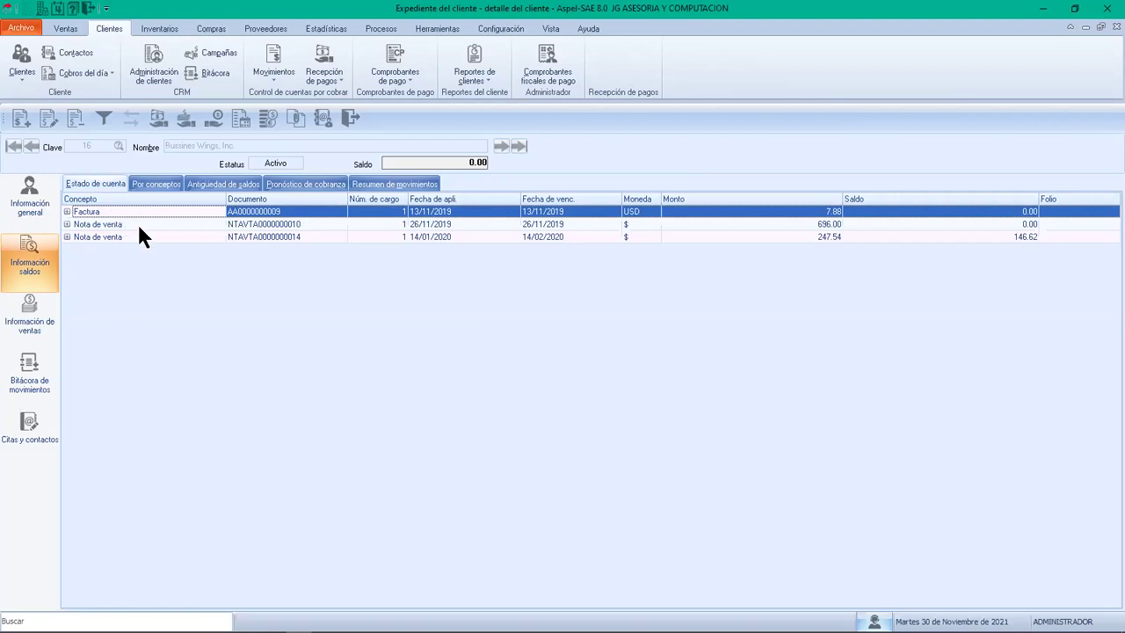
left_click(141, 224)
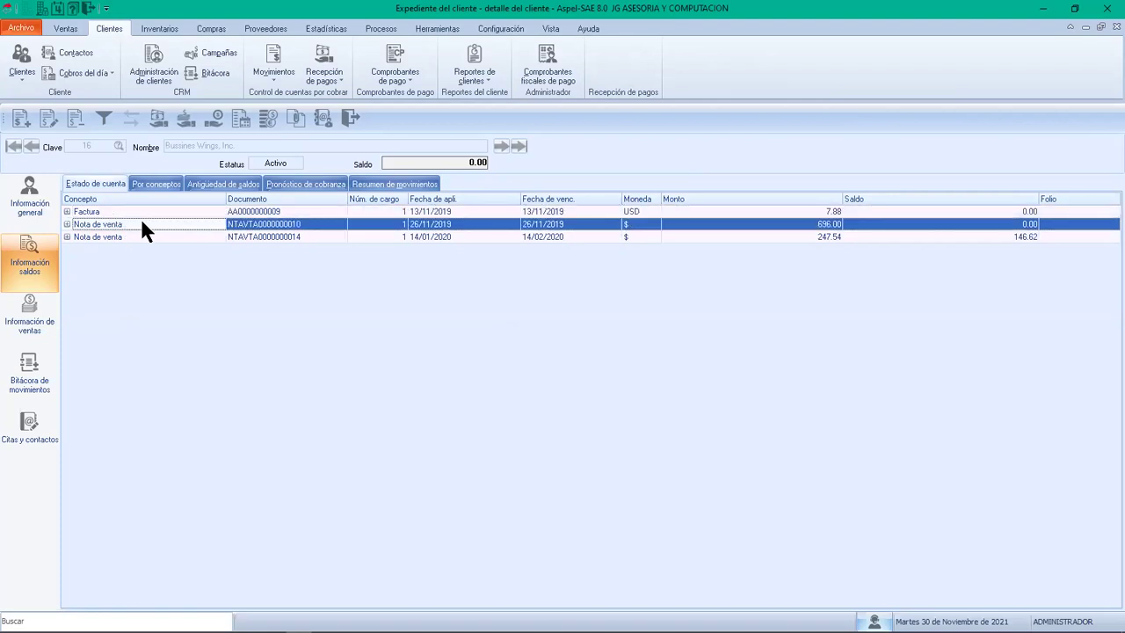
left_click(141, 236)
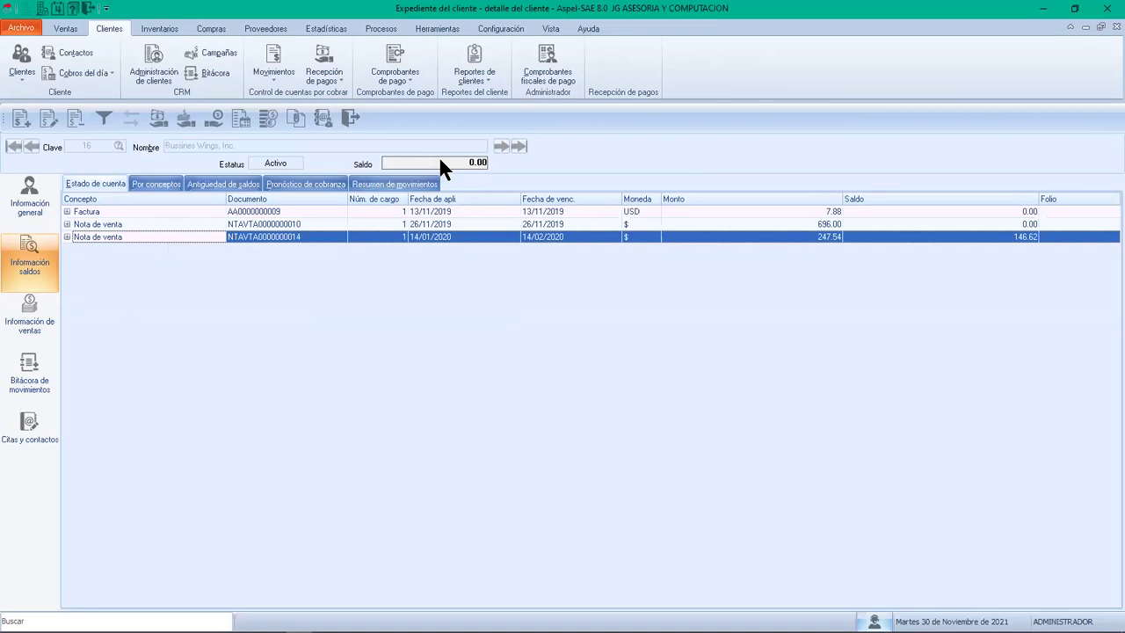
left_click(350, 117)
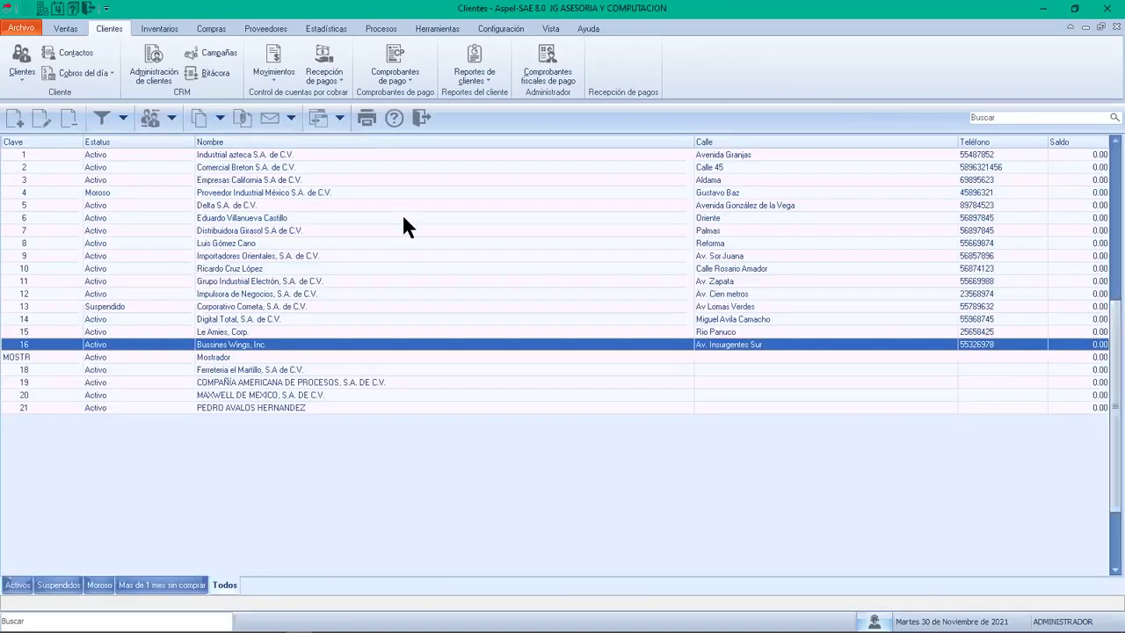
left_click(426, 118)
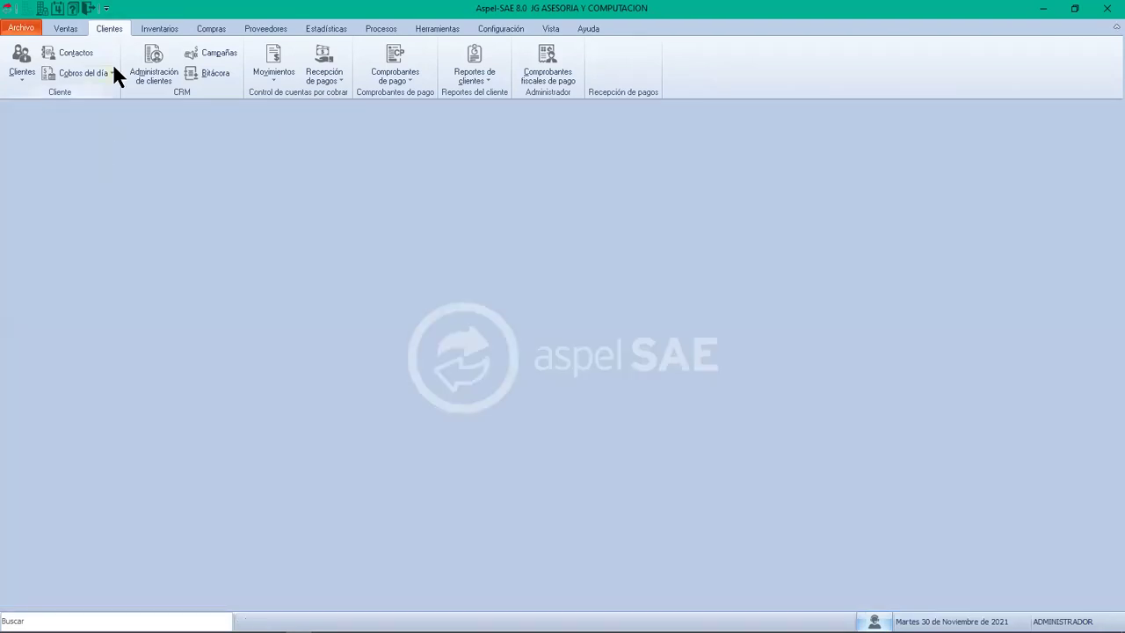
Open the invoices list and start a new invoice, moving its window up so the whole form fits on screen
left_click(68, 27)
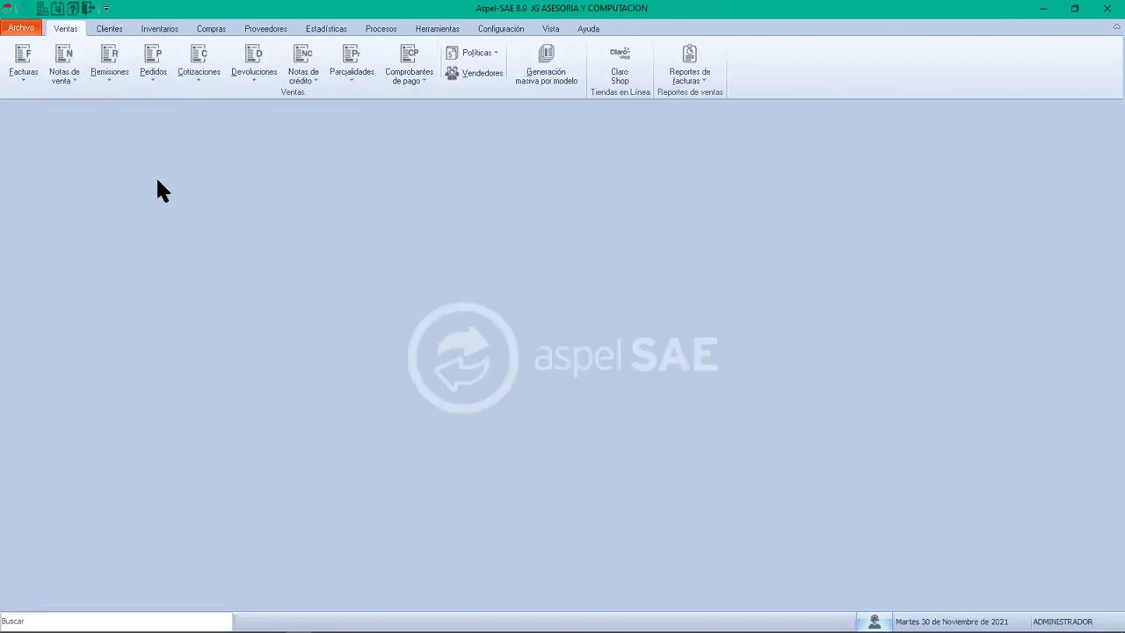
left_click(24, 60)
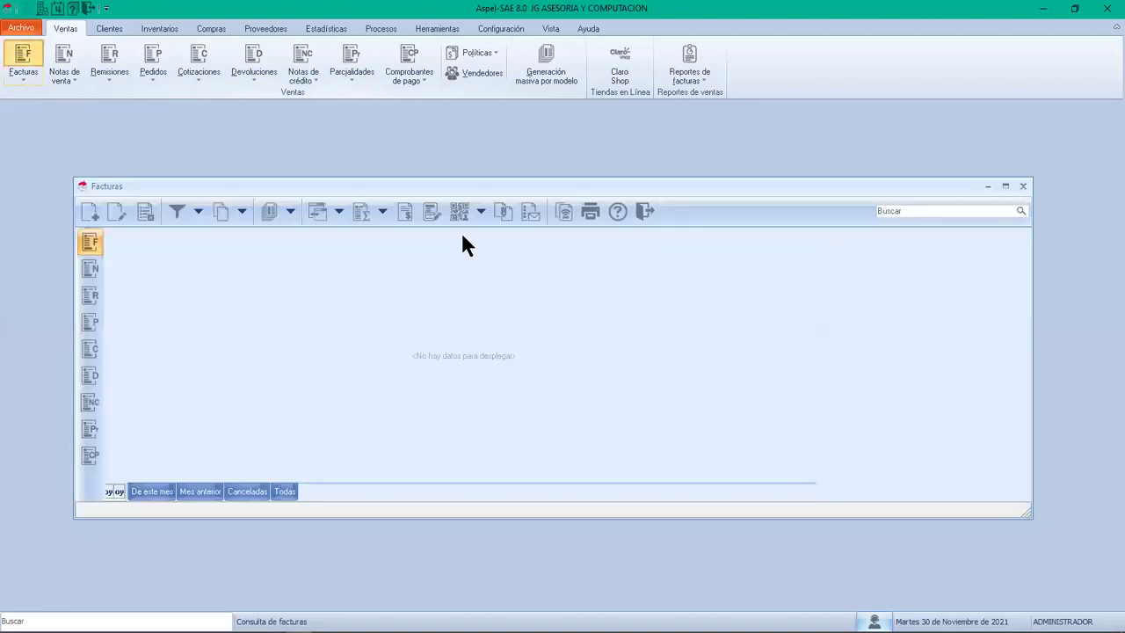
double_click(484, 187)
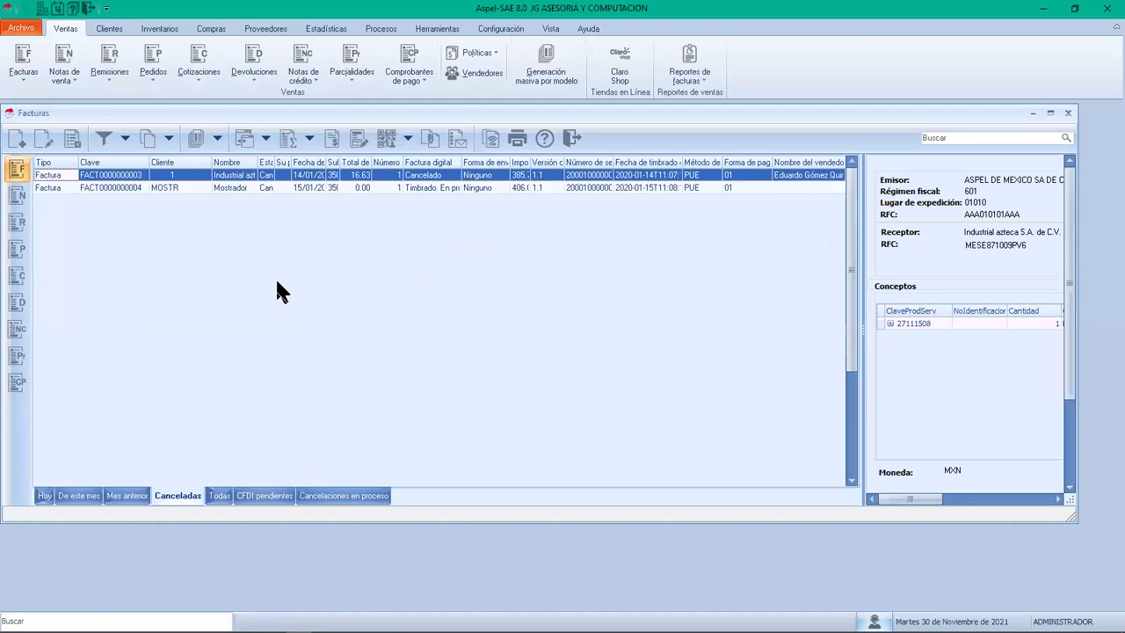
left_click(17, 139)
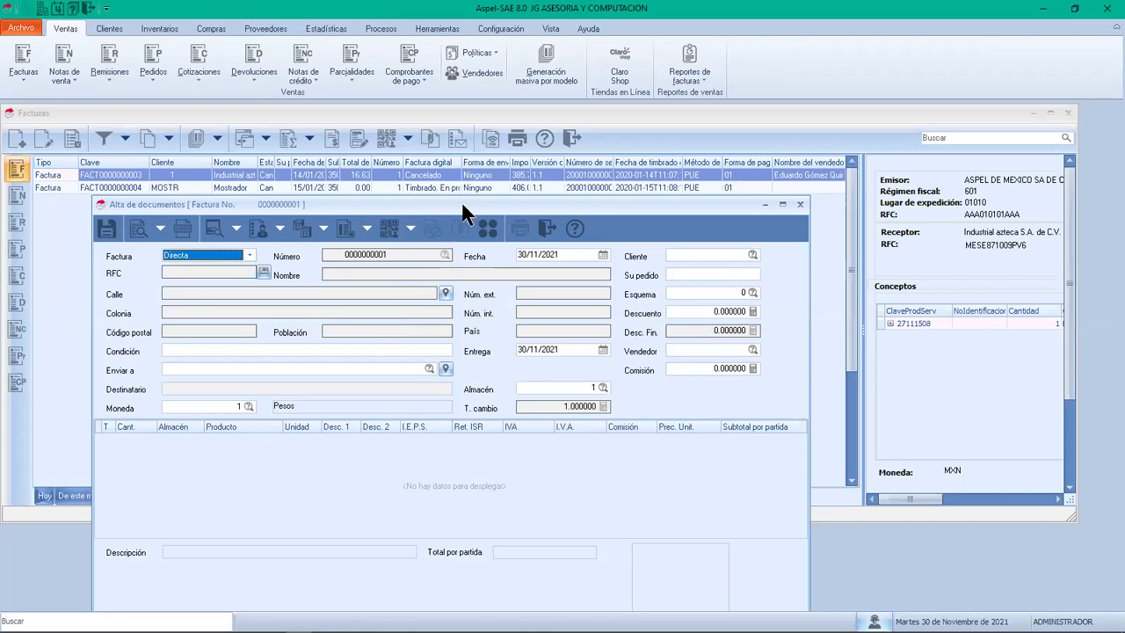
left_click_drag(462, 204, 470, 118)
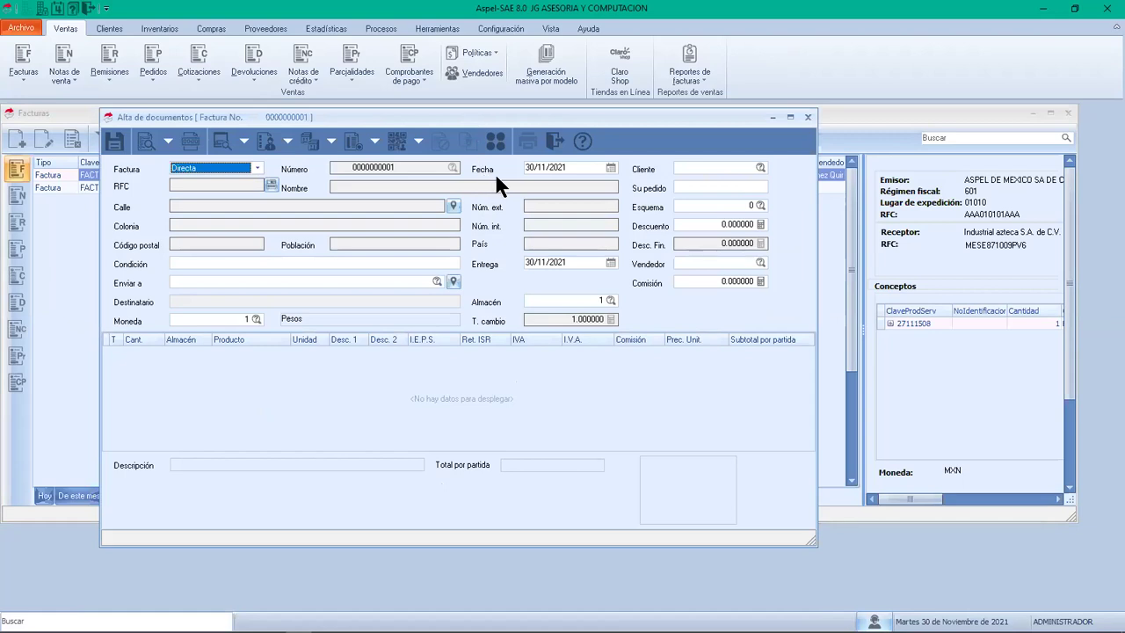
Try to set the new invoice's date to 30/11/2020
key("Tab")
left_click(587, 166)
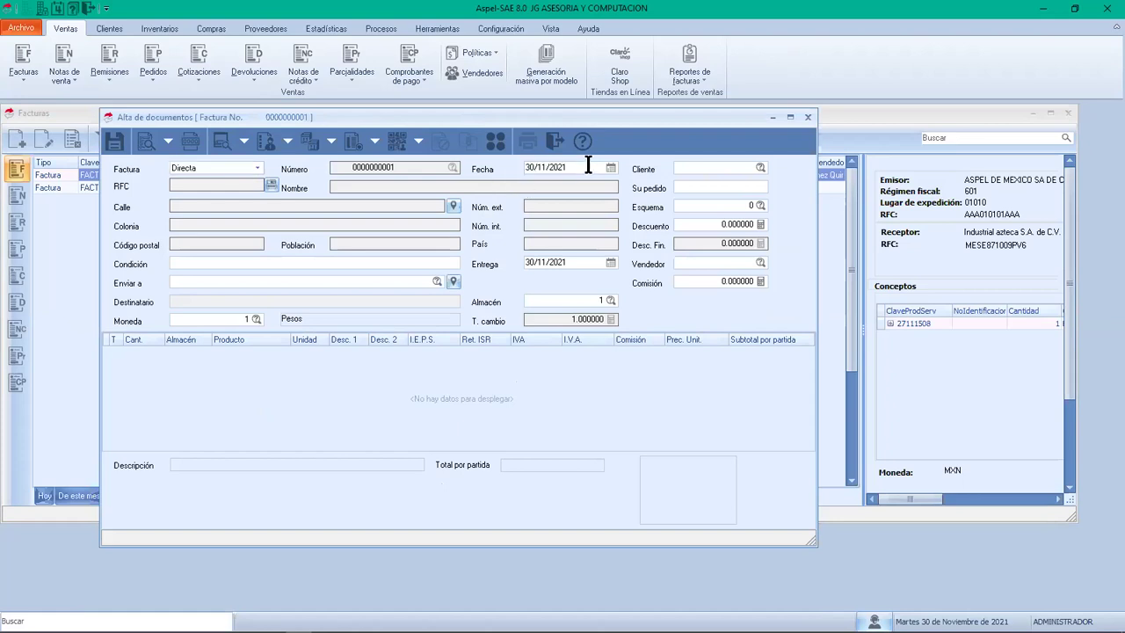
key("BackSpace")
key("BackSpace")
type("20")
key("Tab")
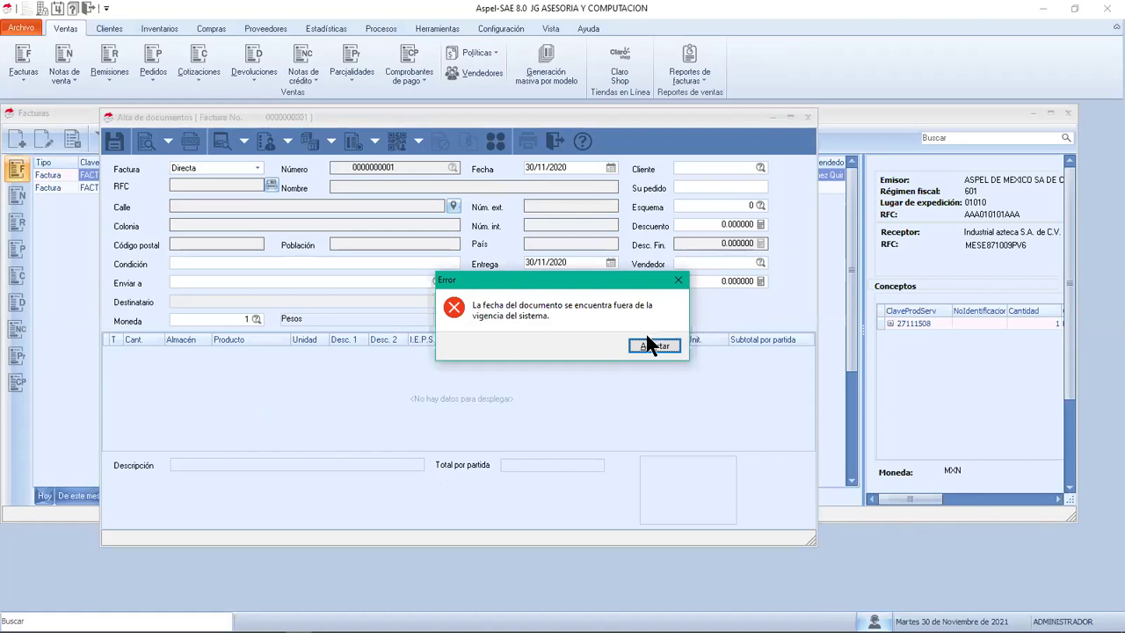
left_click(653, 346)
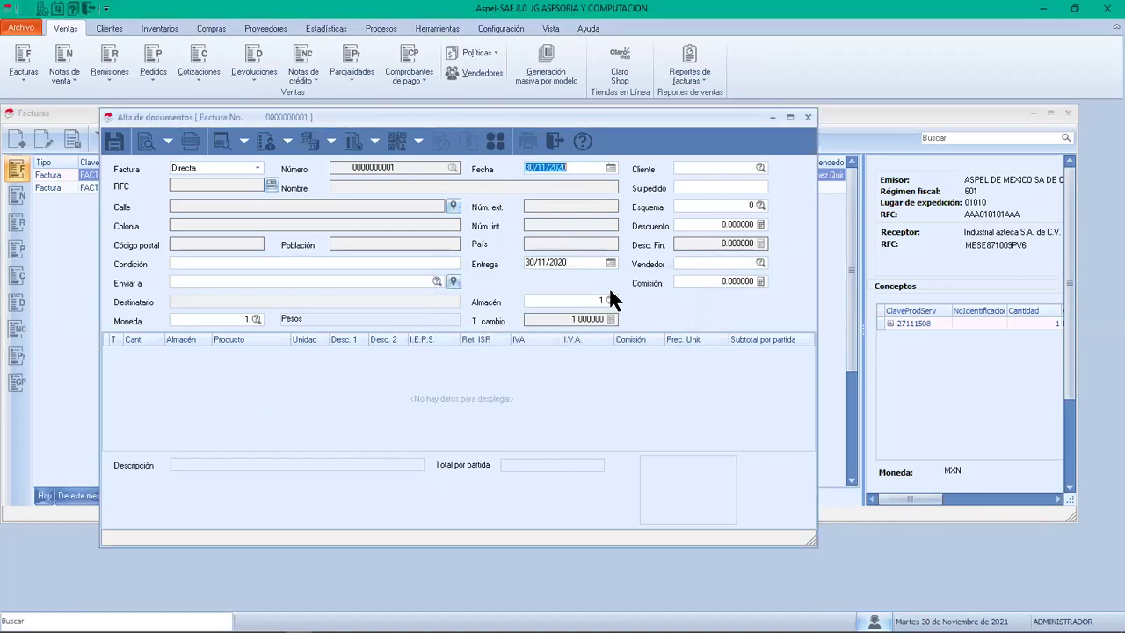
Set the invoice date to 30/11/2019
left_click(573, 167)
key("BackSpace")
key("BackSpace")
type("19")
key("Tab")
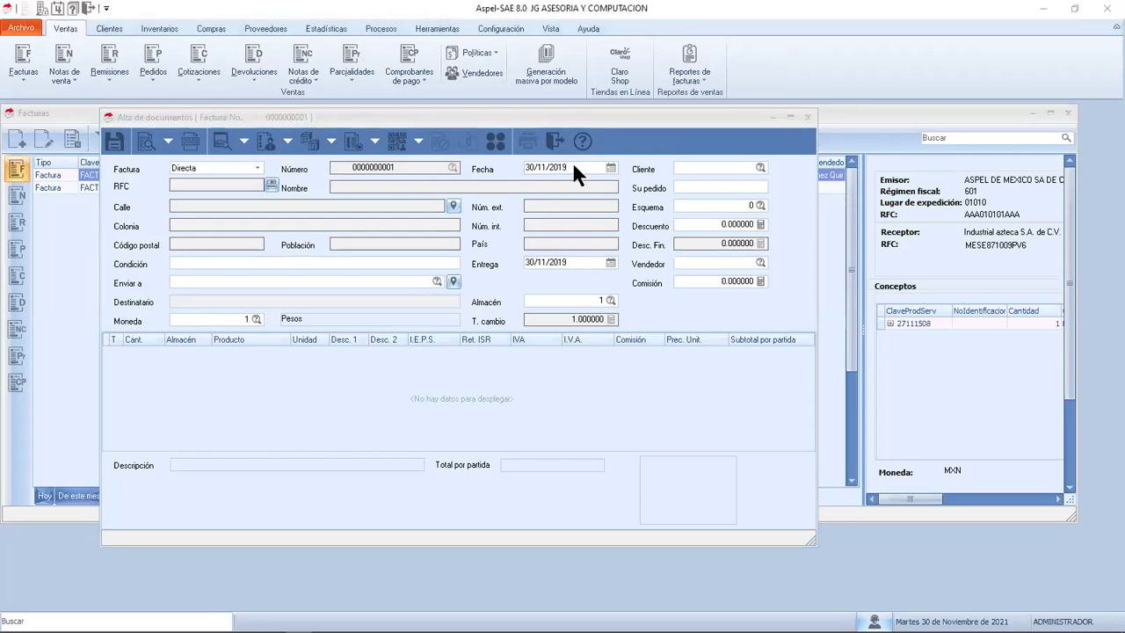
left_click(654, 344)
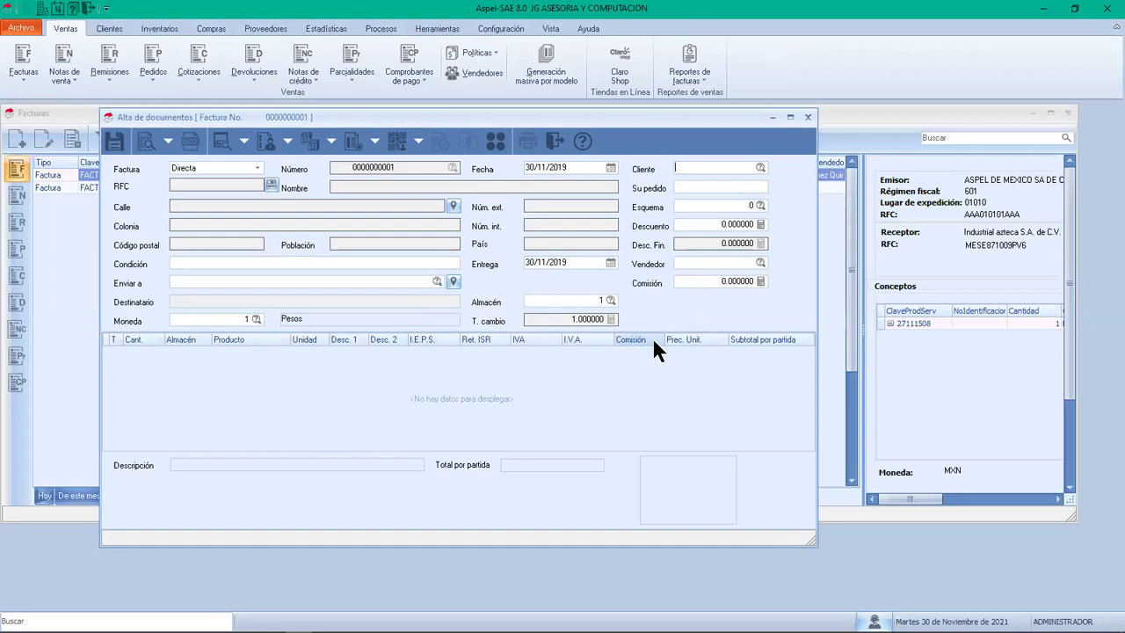
Assign client 5, Delta S.A. de C.V., to the invoice from the client list, widening its key column
key("F2")
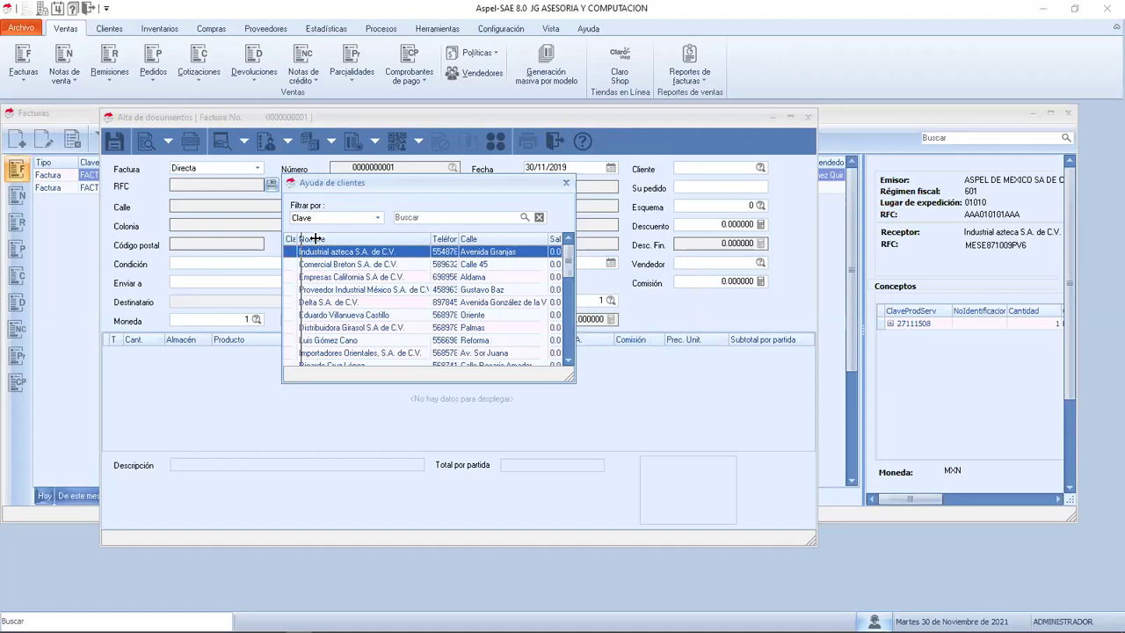
left_click_drag(314, 238, 325, 238)
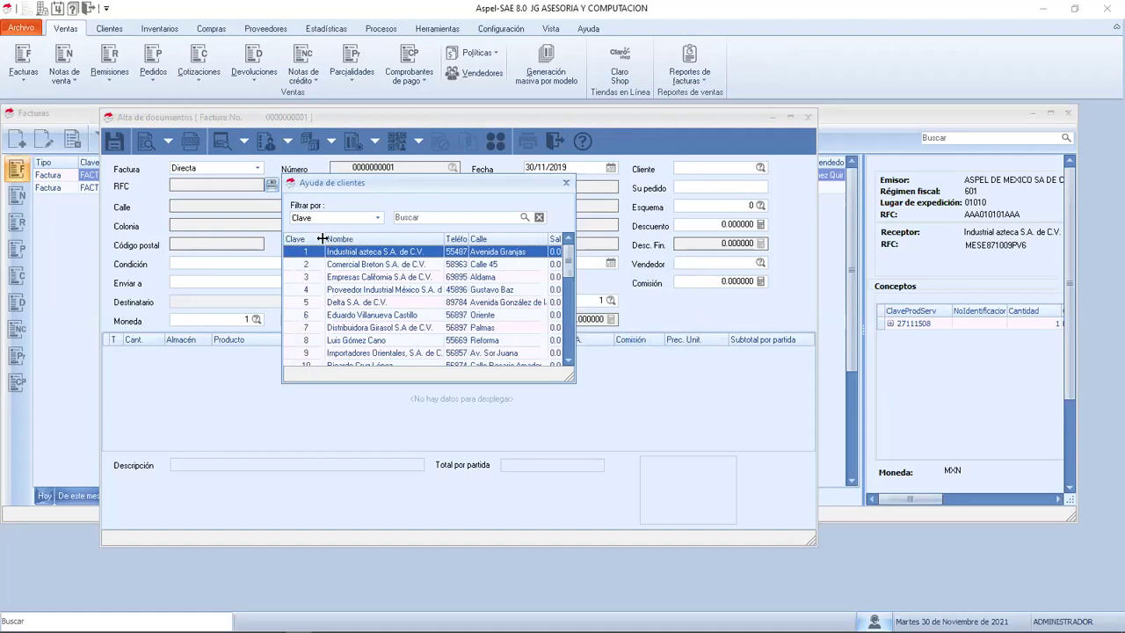
double_click(319, 299)
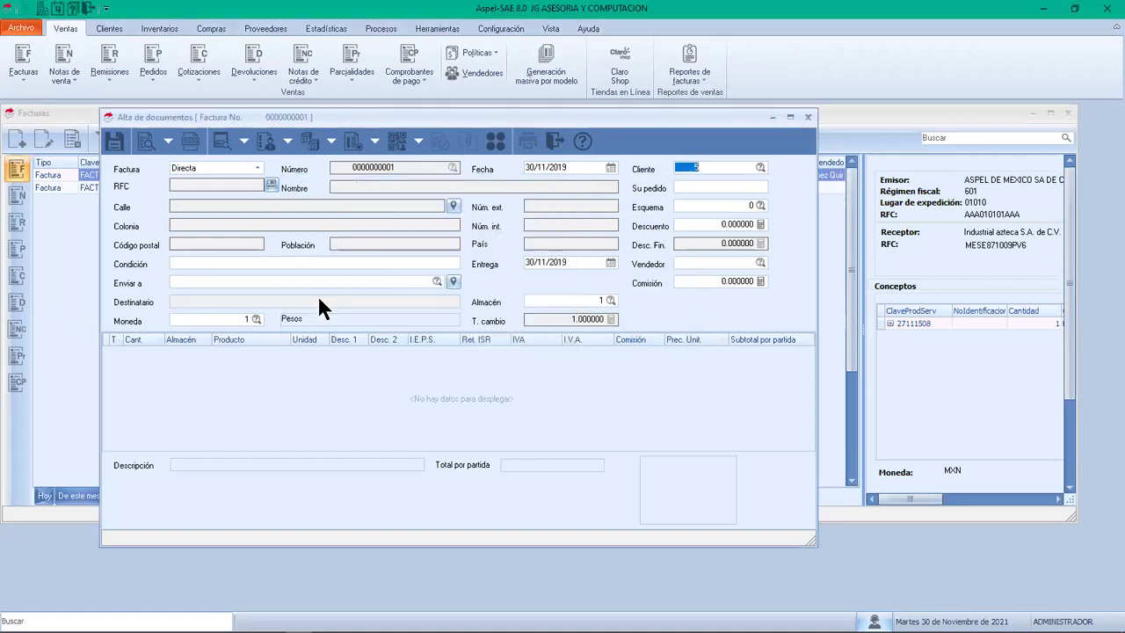
key("Tab")
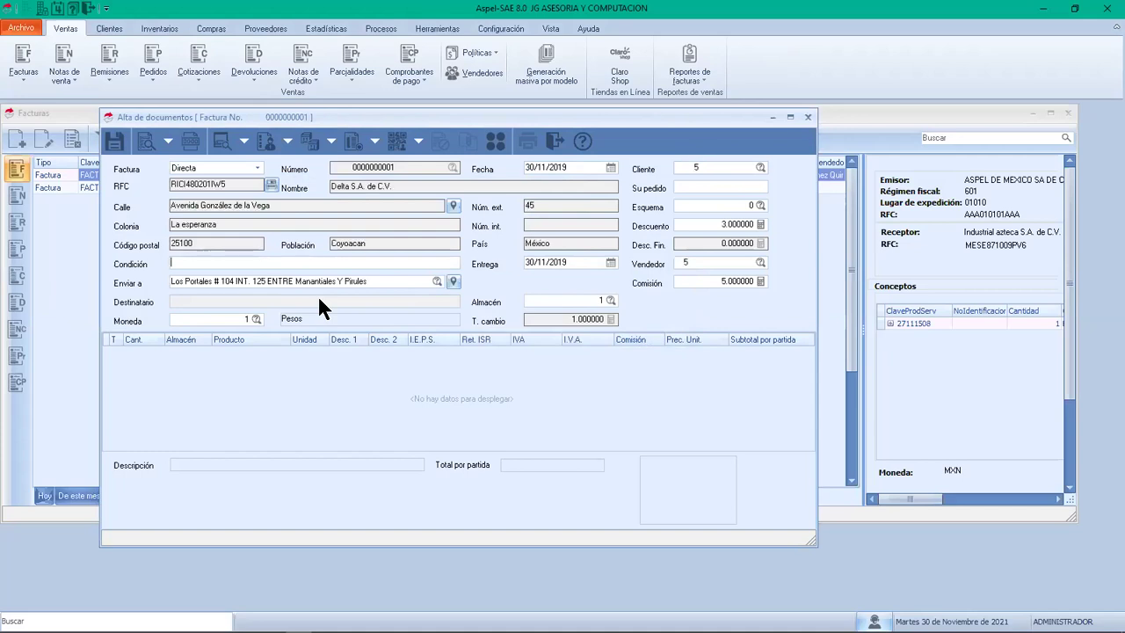
Enter PRUEBA as the client's order reference, set the tax scheme to 1 and go on to the line items
key("Tab")
type("PRUEBA")
key("Tab")
type("1")
key("Tab")
key("Tab")
key("Tab")
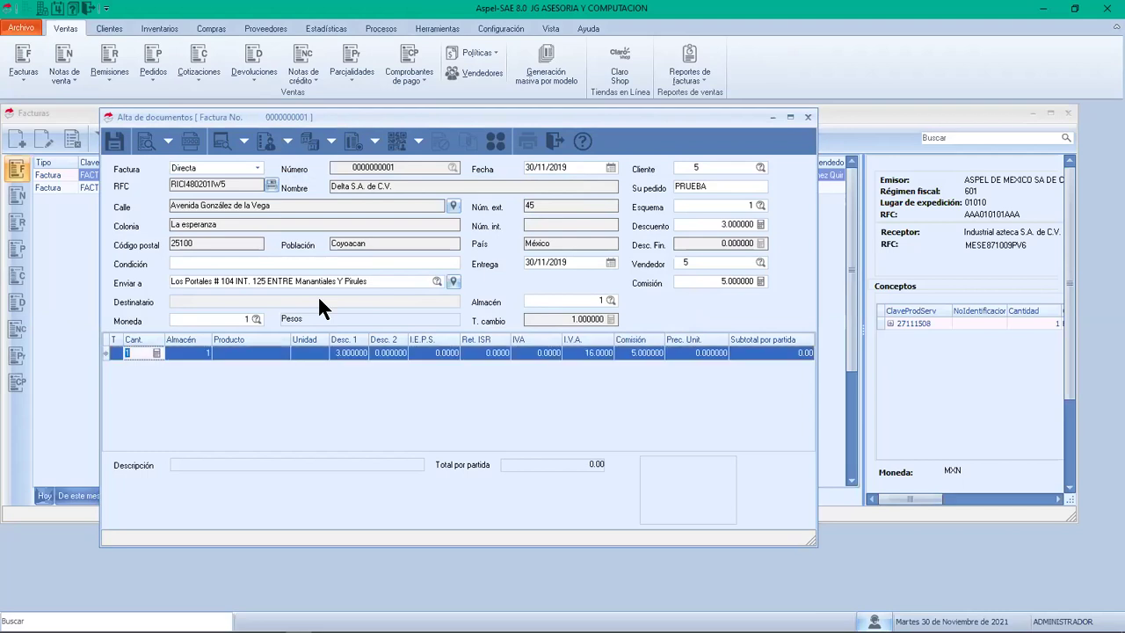
Add one unit of product ABRAFLEXMED from warehouse 1 to the first invoice line, choosing it from the product list
key("Tab")
key("Tab")
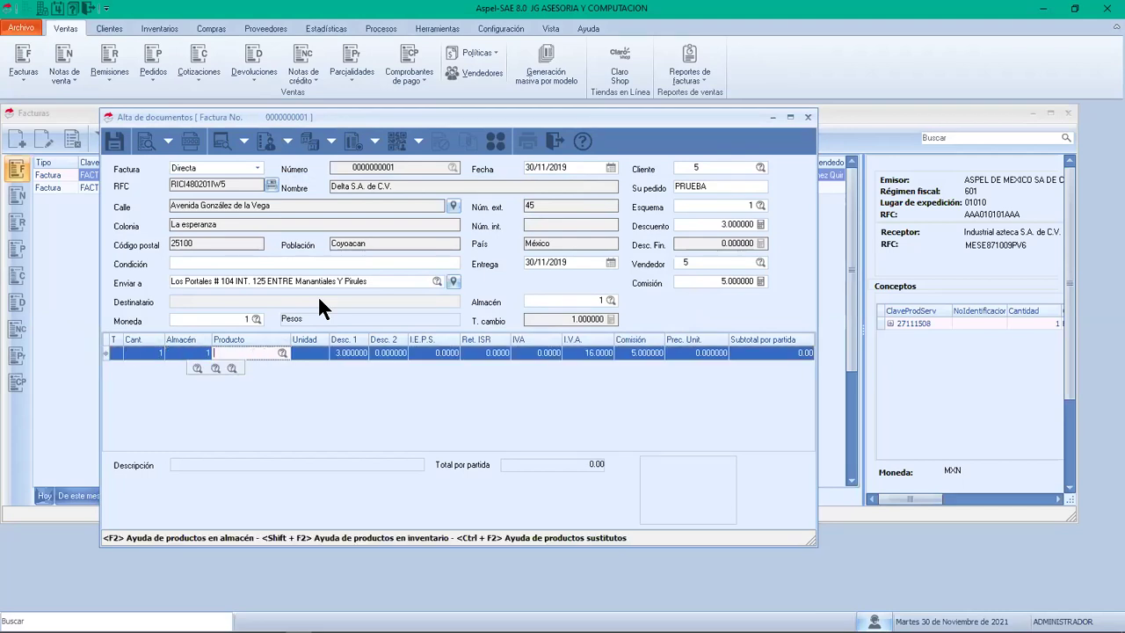
key("F2")
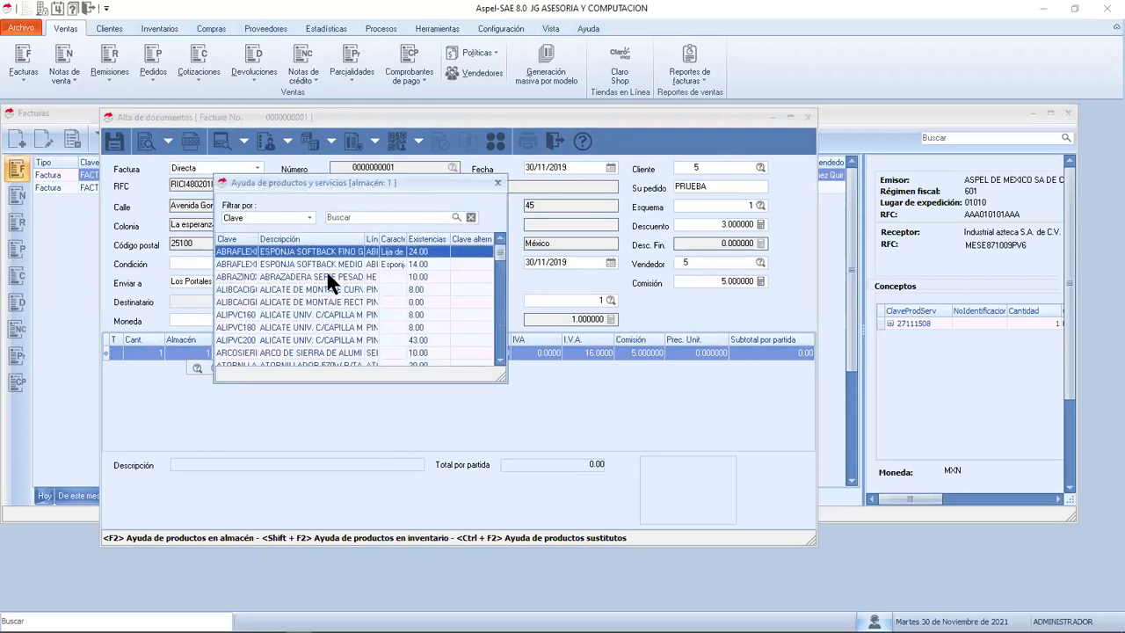
double_click(326, 264)
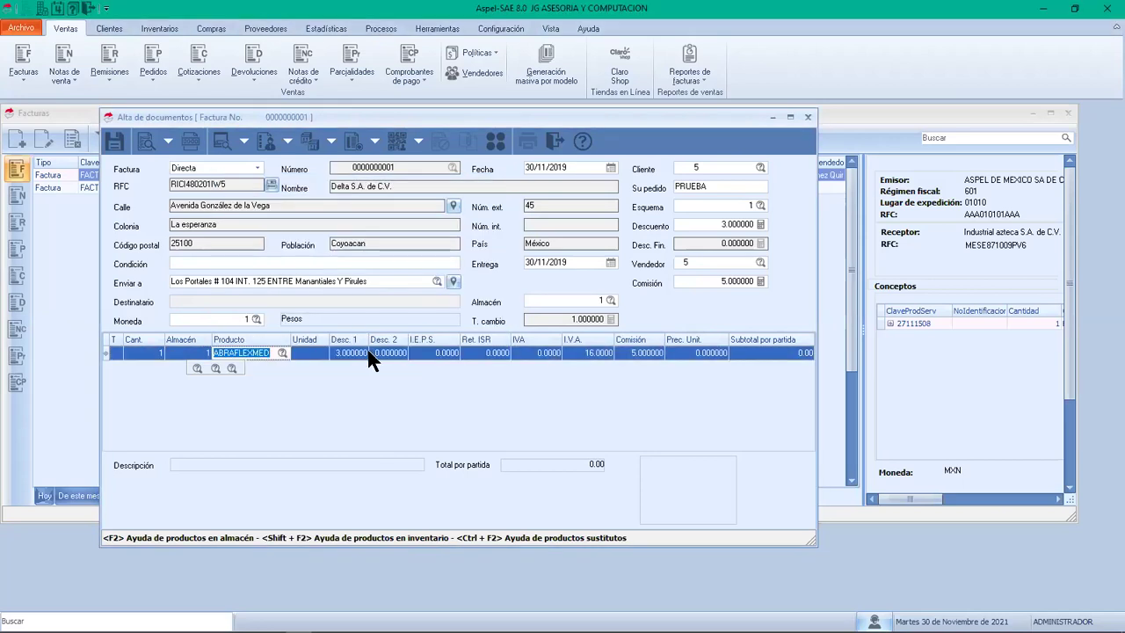
key("Tab")
Set the ABRAFLEXMED line's unit price to 100 and complete the line
key("Tab")
key("Tab")
key("Tab")
key("Tab")
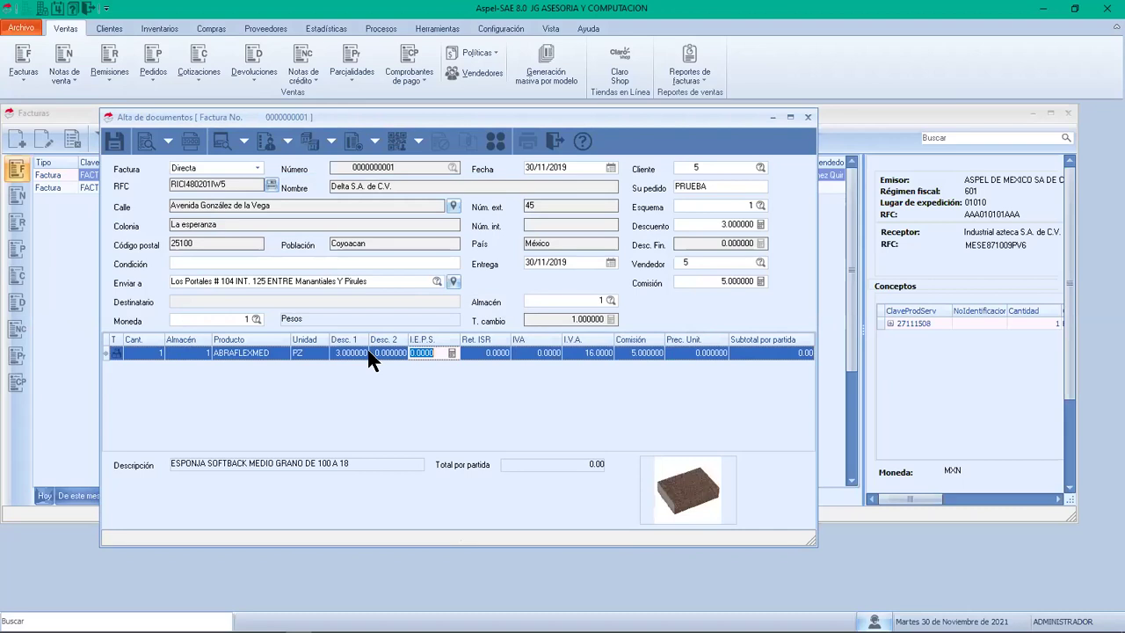
key("Tab")
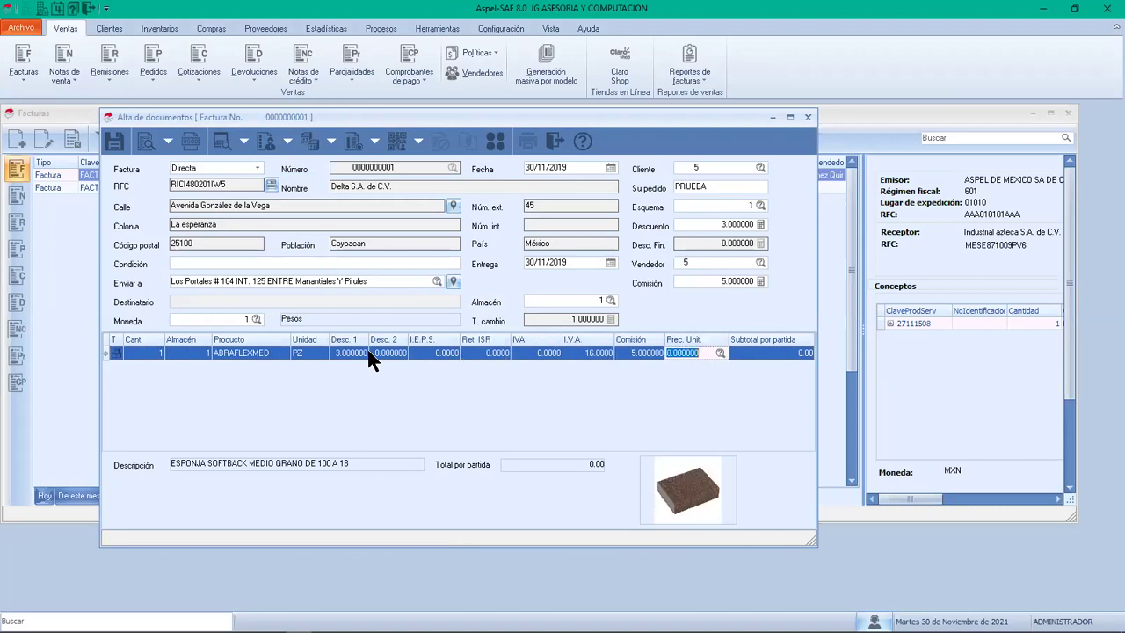
type("100")
key("Return")
key("Return")
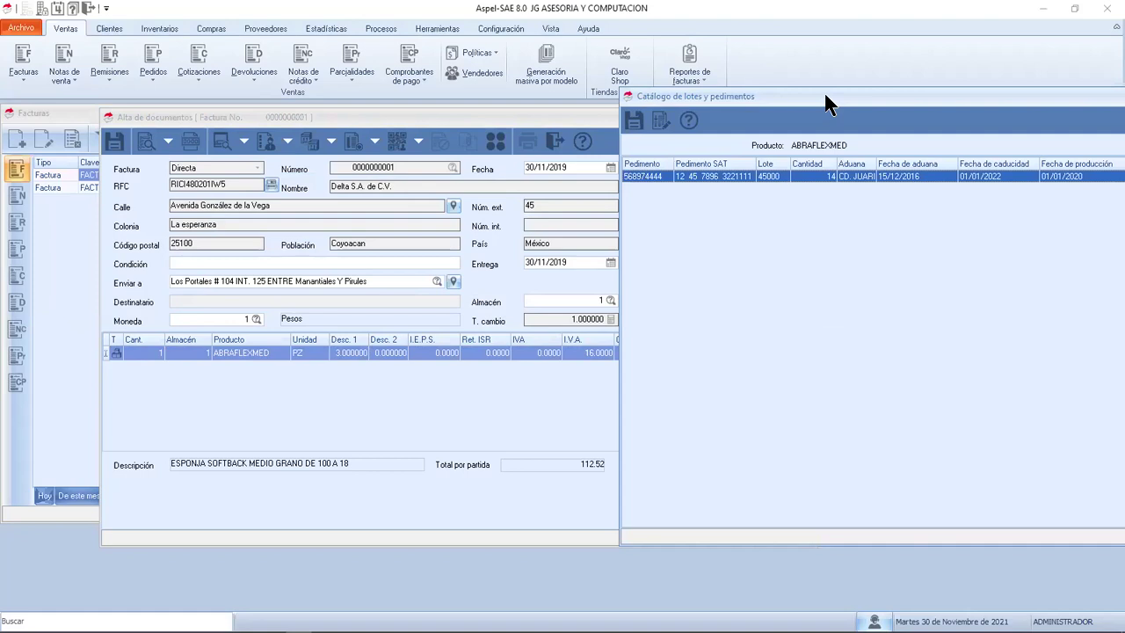
Choose lot 45000 for the ABRAFLEXMED line, enter serial number A123 and save, agreeing to continue
left_click_drag(826, 95, 350, 146)
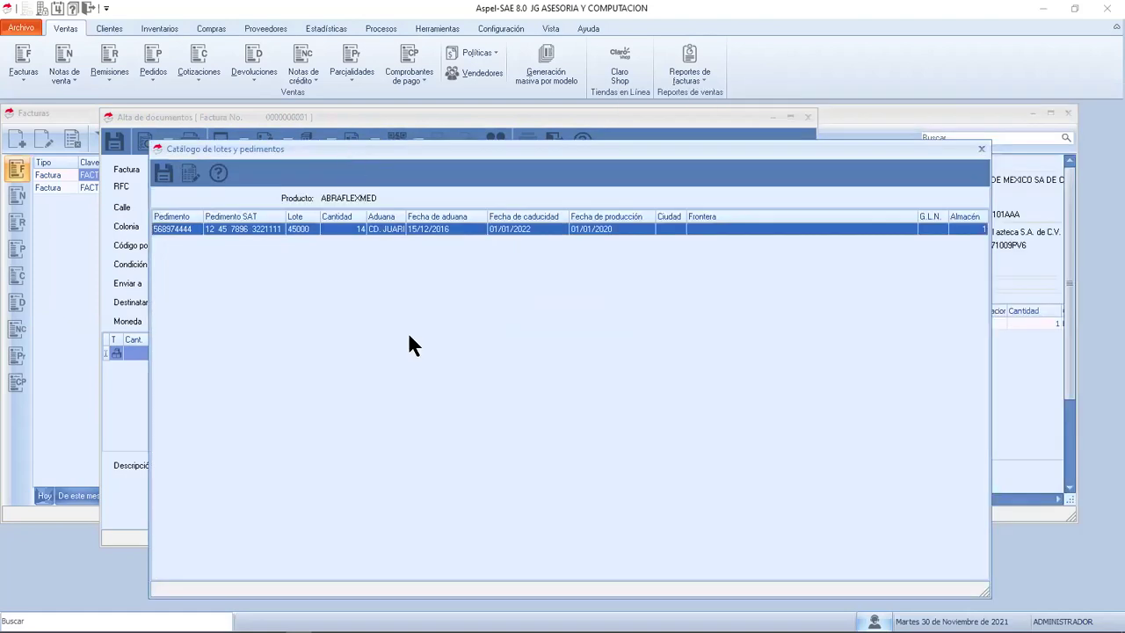
double_click(274, 227)
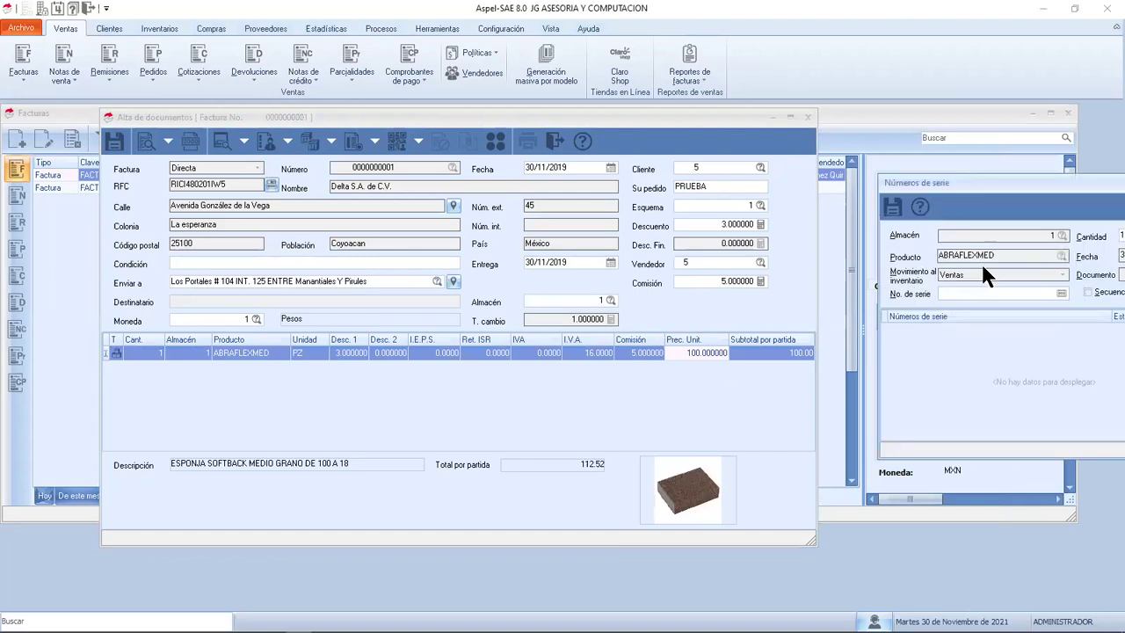
left_click_drag(998, 186, 387, 194)
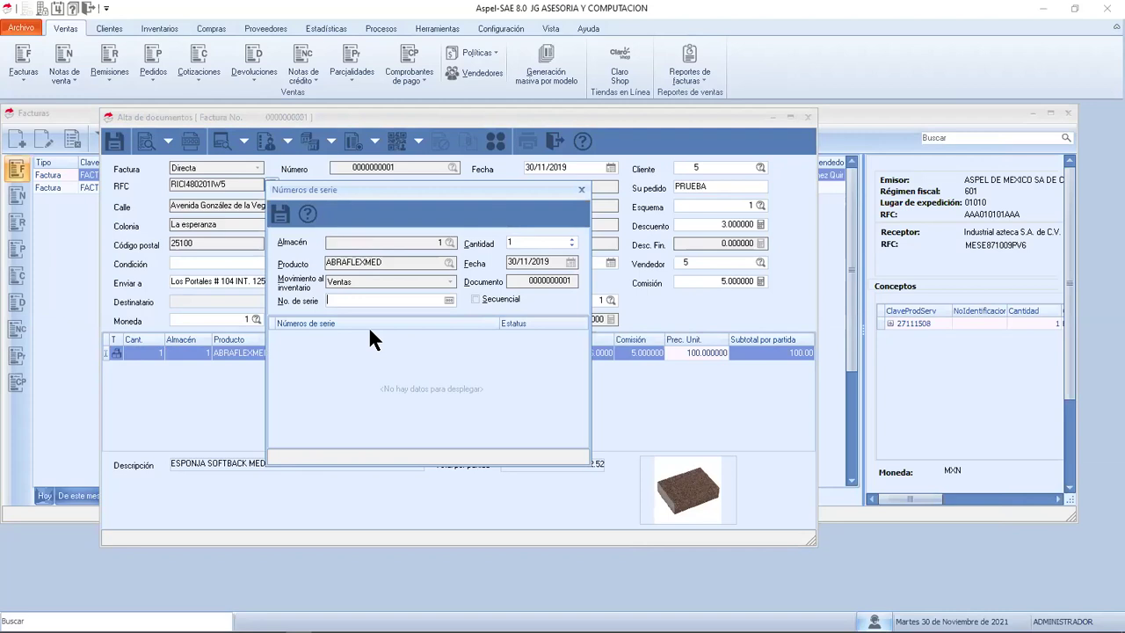
type("A123")
left_click(280, 213)
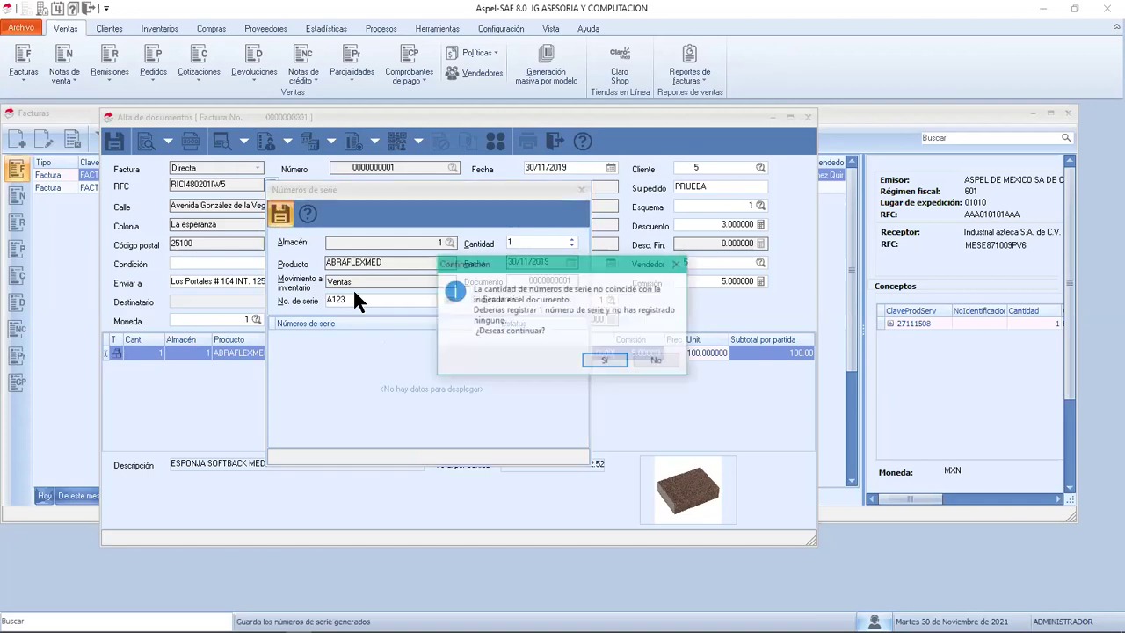
left_click(603, 364)
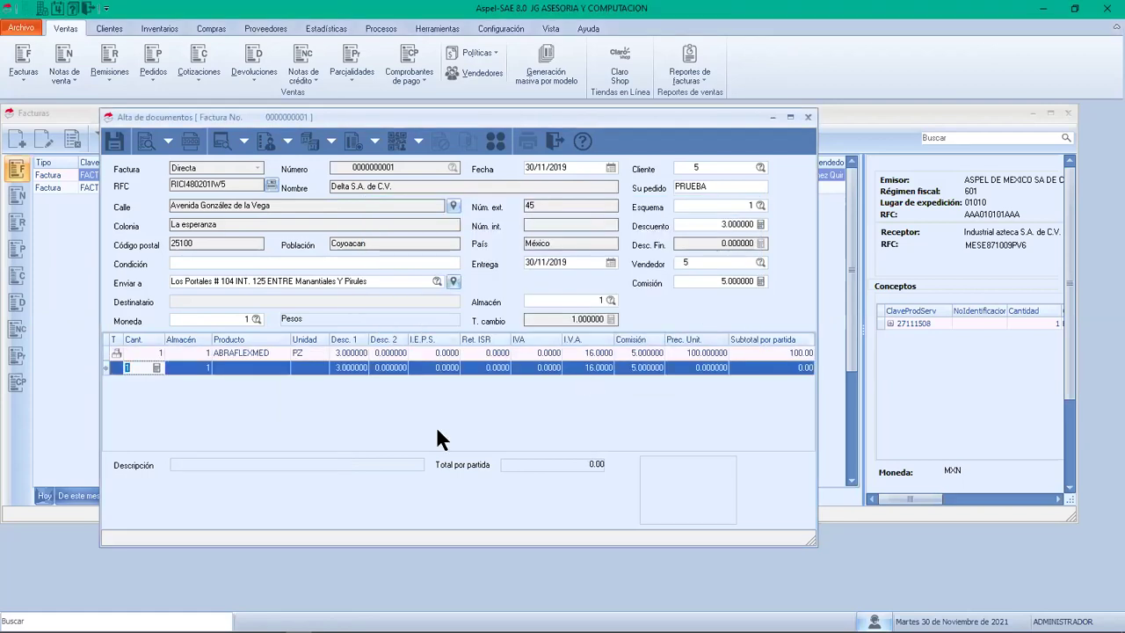
End the line entry, save the invoice with blank observations and proceed from its totals to the payment
key("Escape")
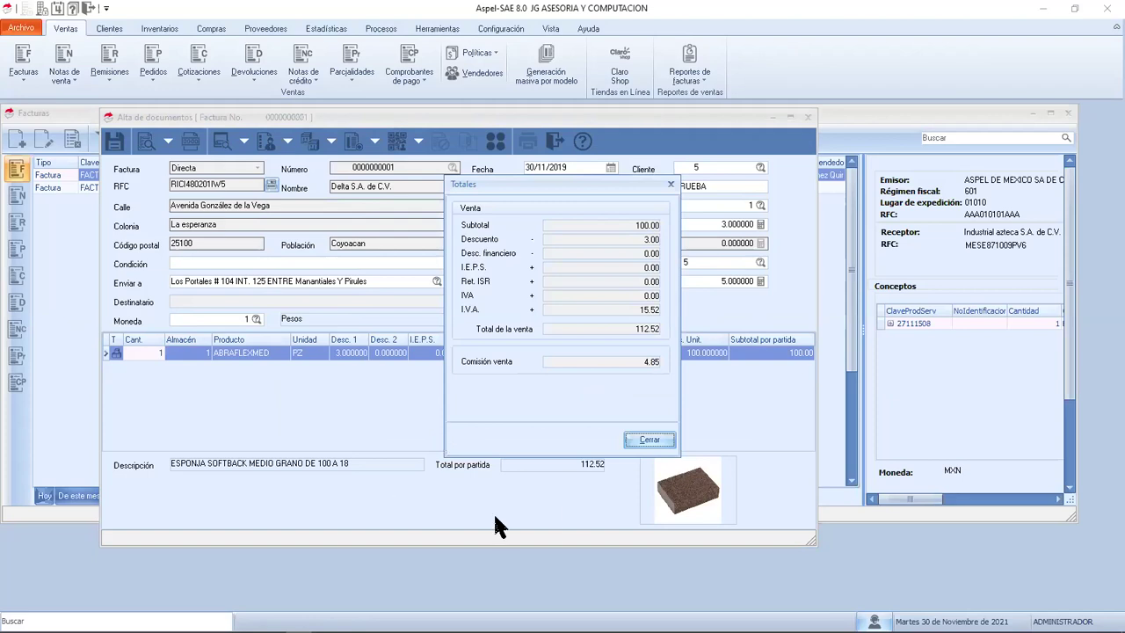
left_click(648, 441)
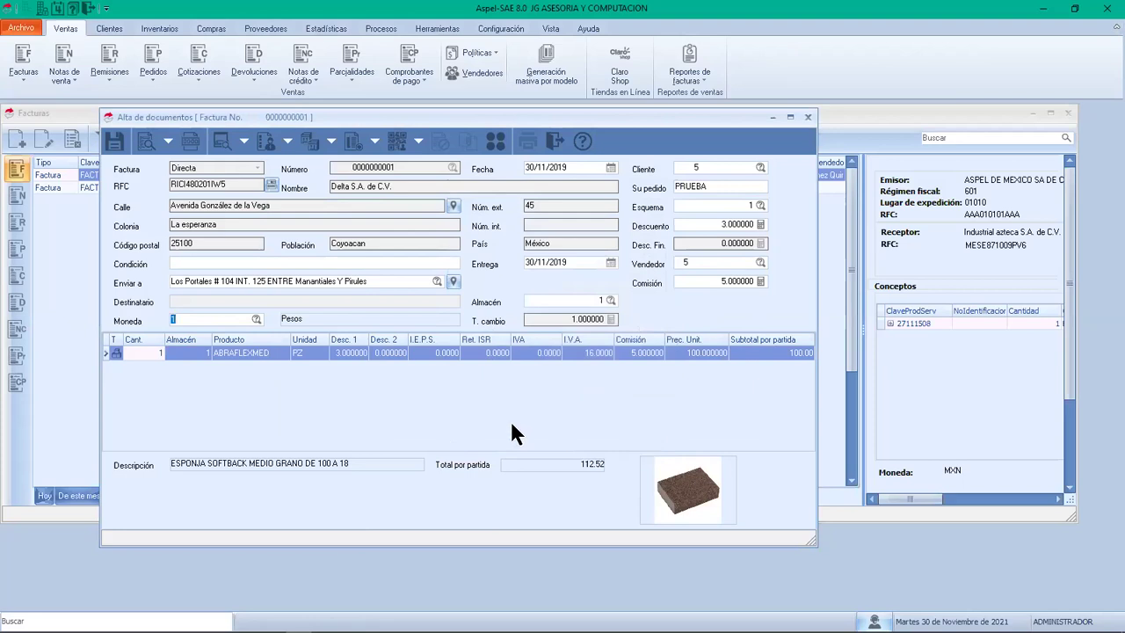
left_click(118, 146)
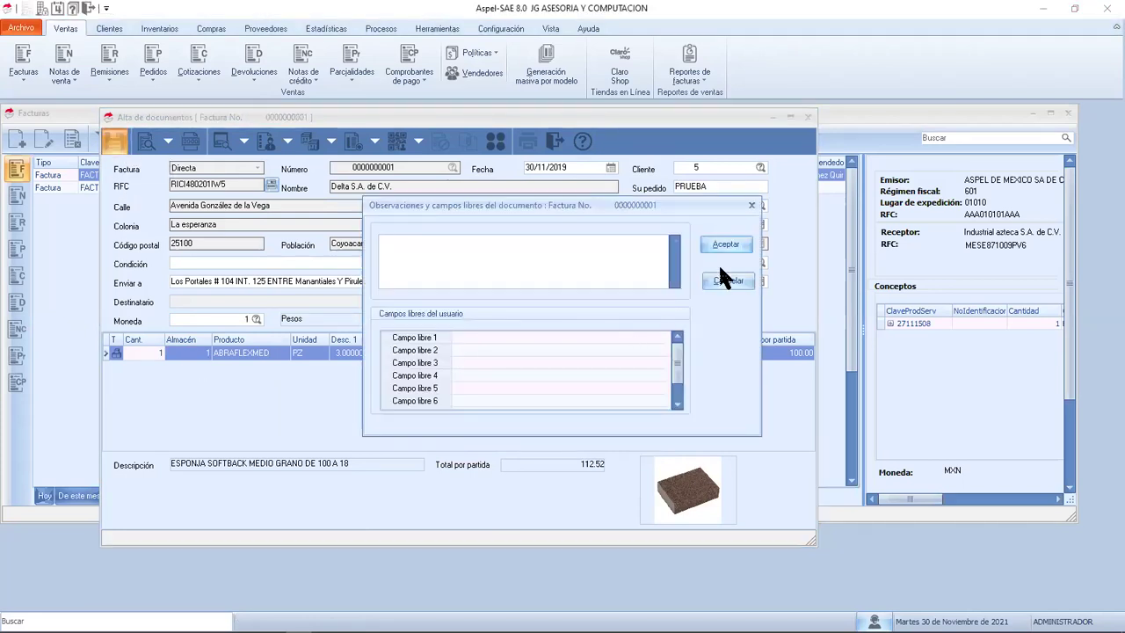
left_click(728, 244)
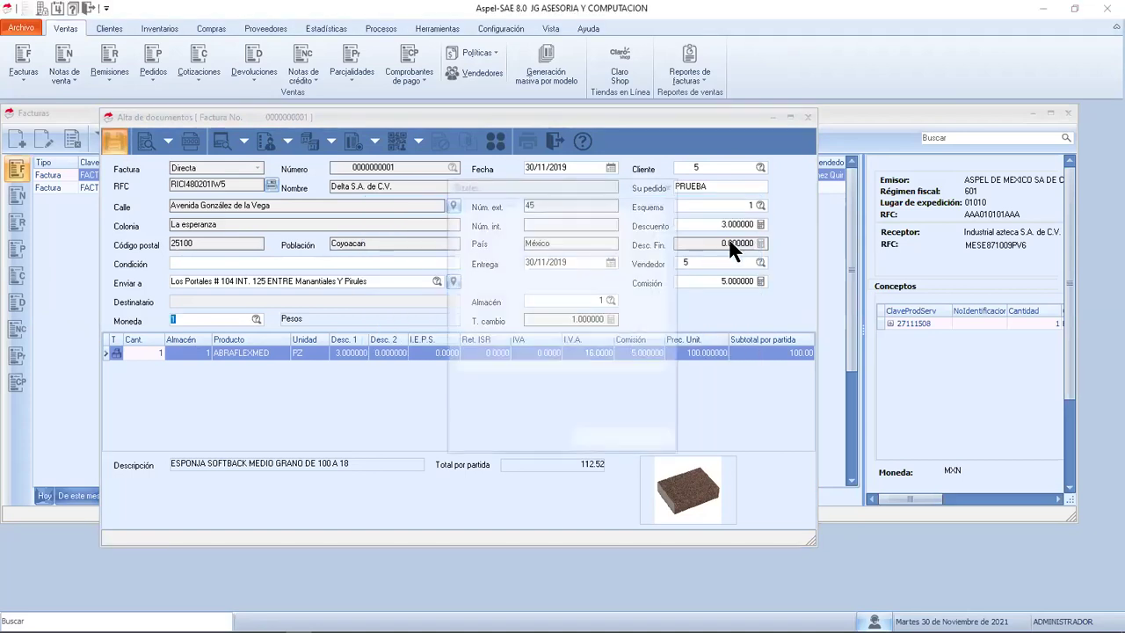
left_click(589, 438)
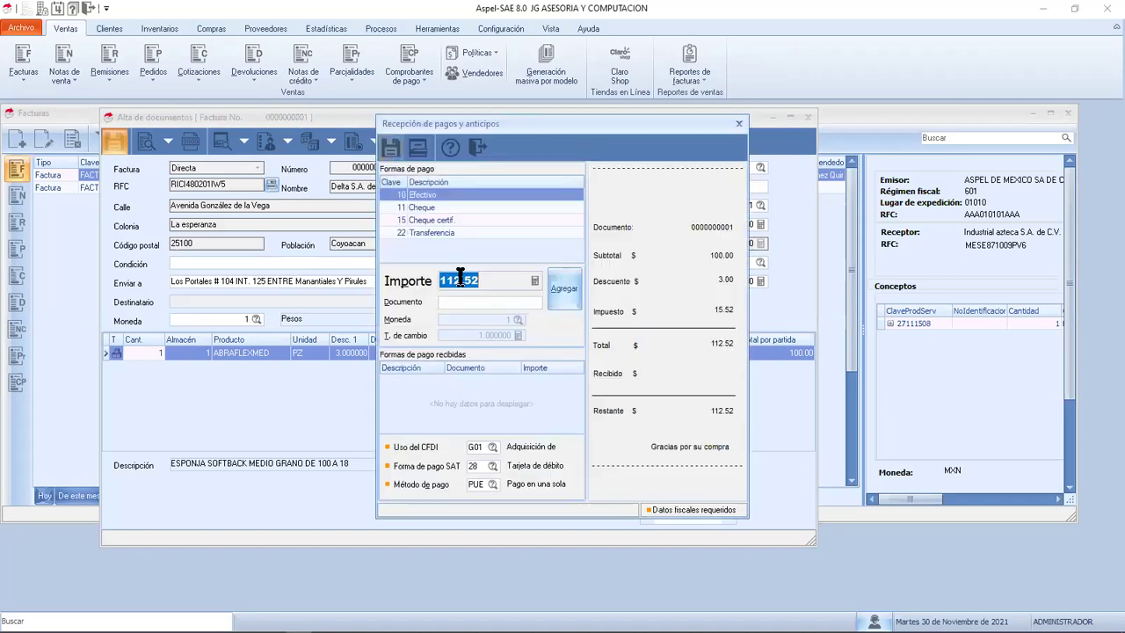
Register a cash (Efectivo) payment of 112.52 for the invoice, then save it and confirm the data
left_click(442, 194)
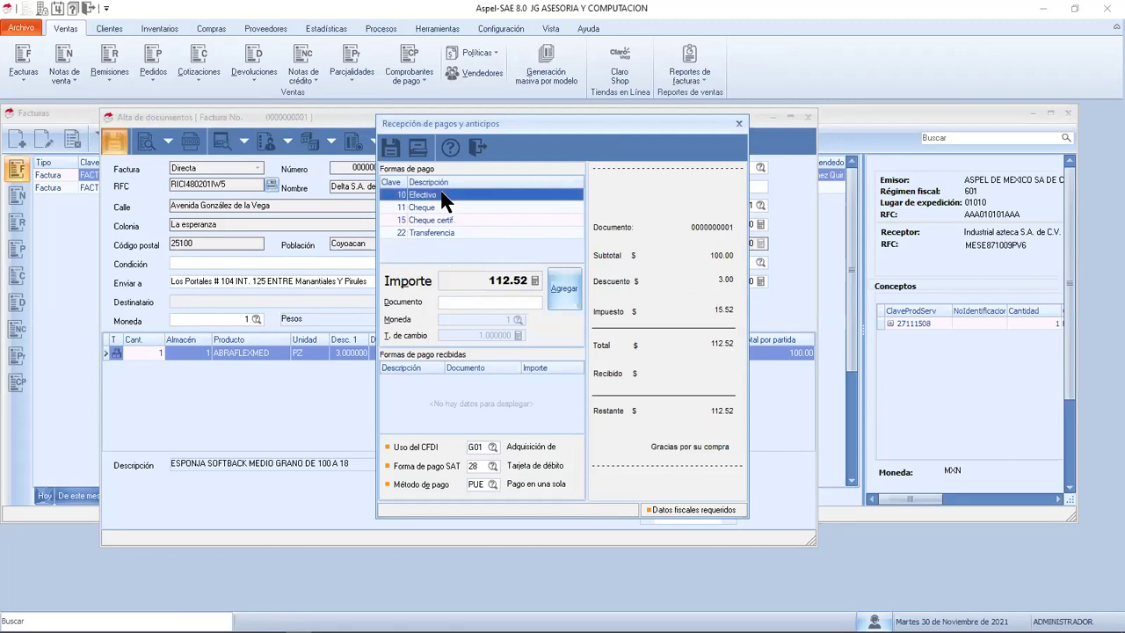
left_click(561, 284)
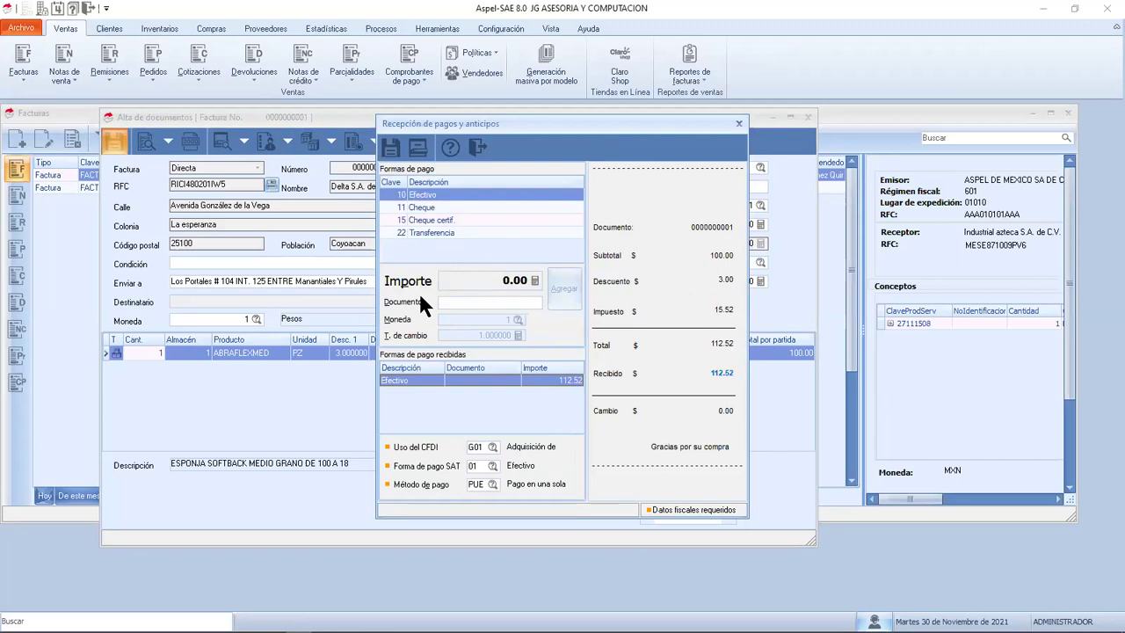
left_click(390, 146)
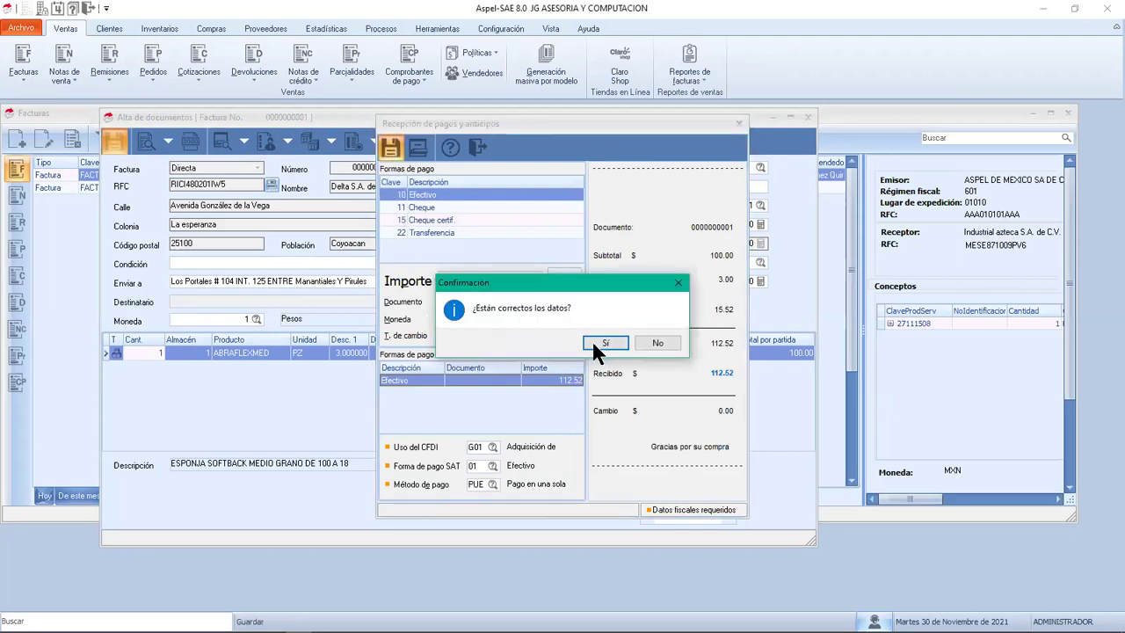
left_click(608, 342)
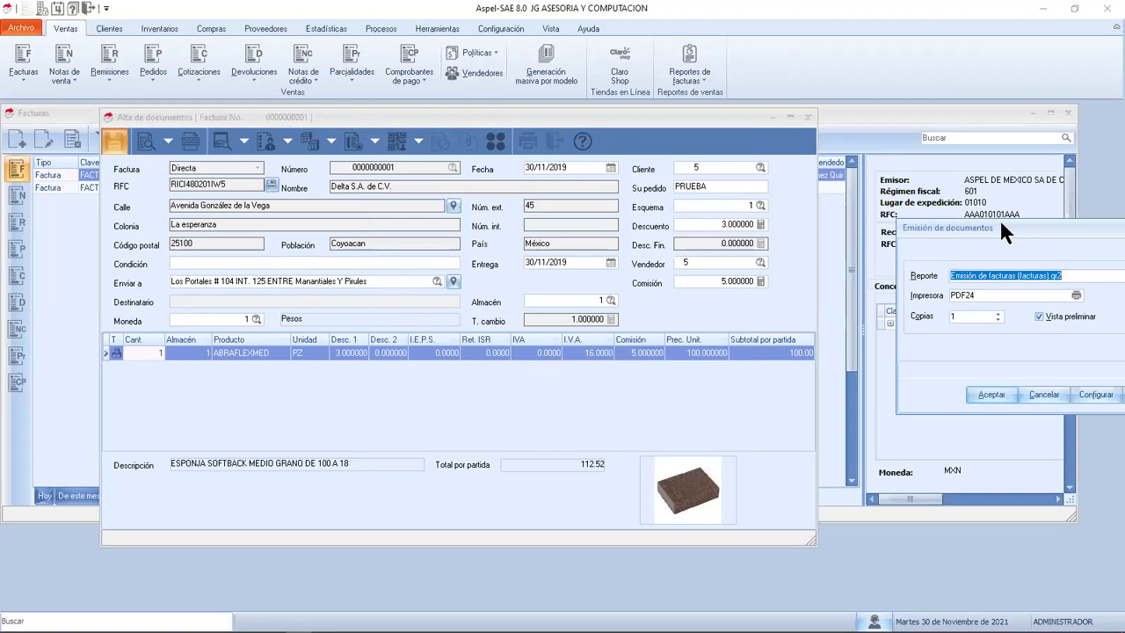
Preview the invoice's printed report, examine its header, line and totals, and close the preview and the new-document form
left_click_drag(1000, 218, 394, 174)
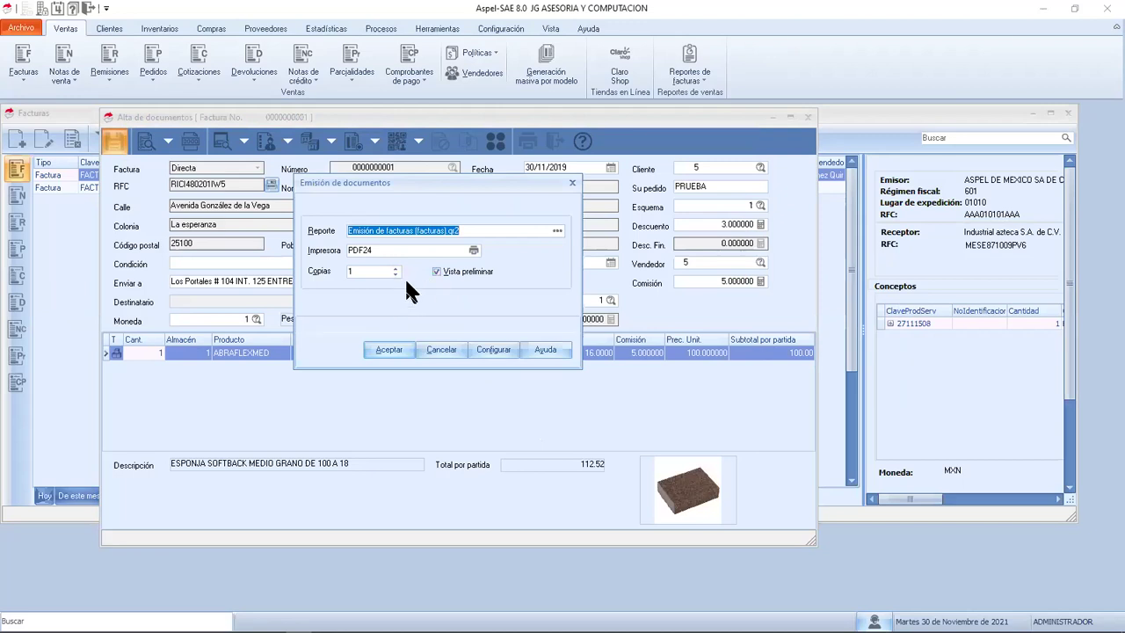
left_click(388, 349)
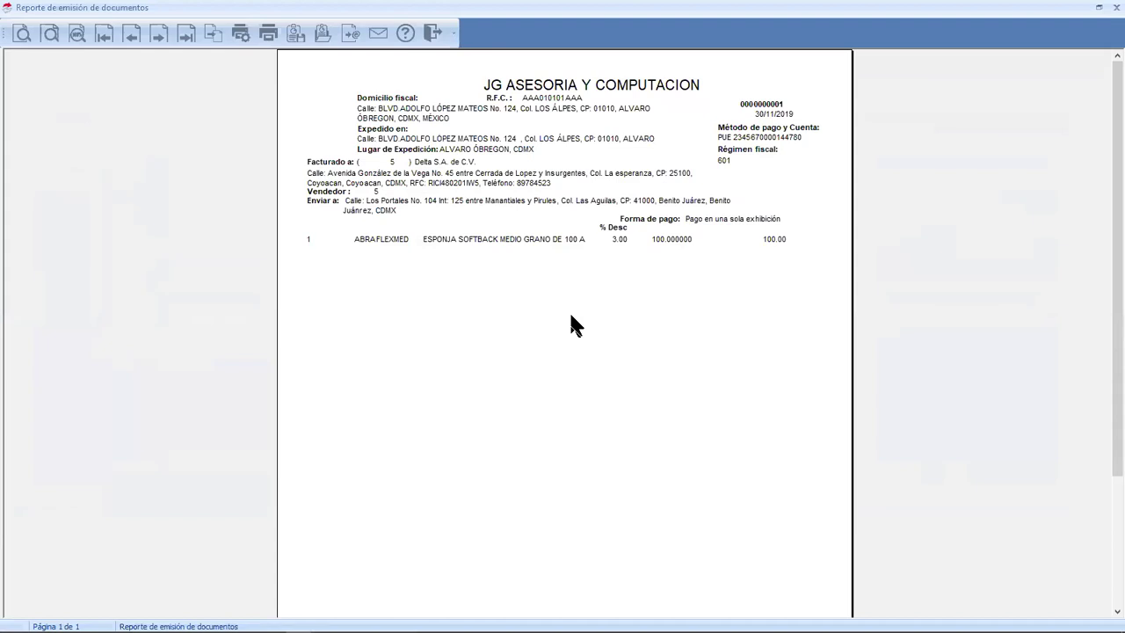
scroll(570, 315, "down", 5)
scroll(573, 318, "up", 4)
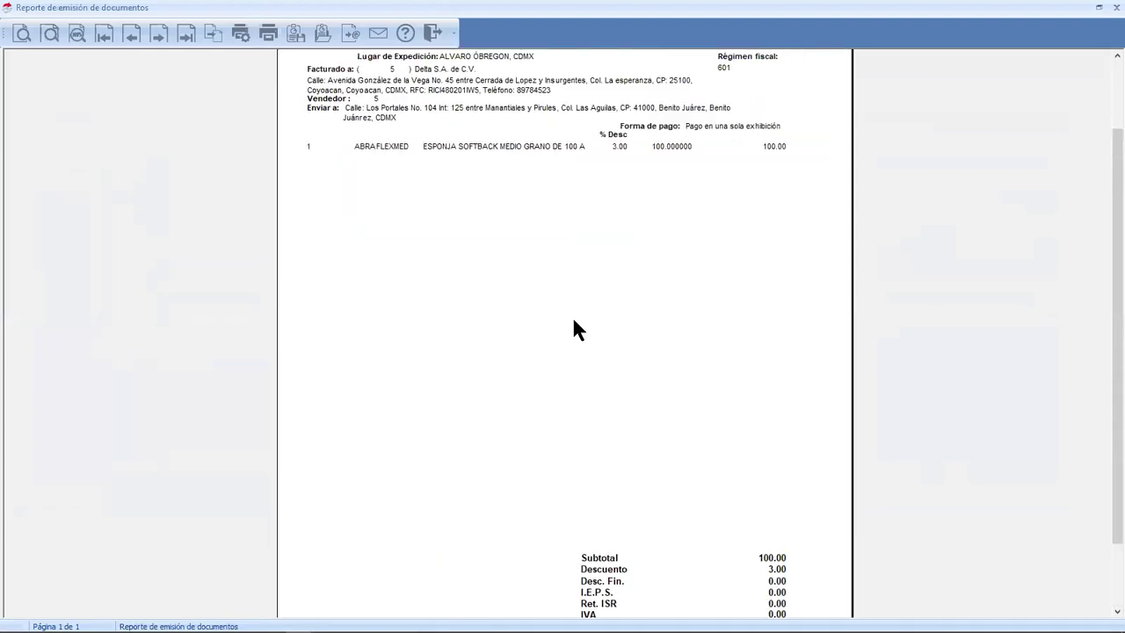
scroll(591, 380, "up", 2)
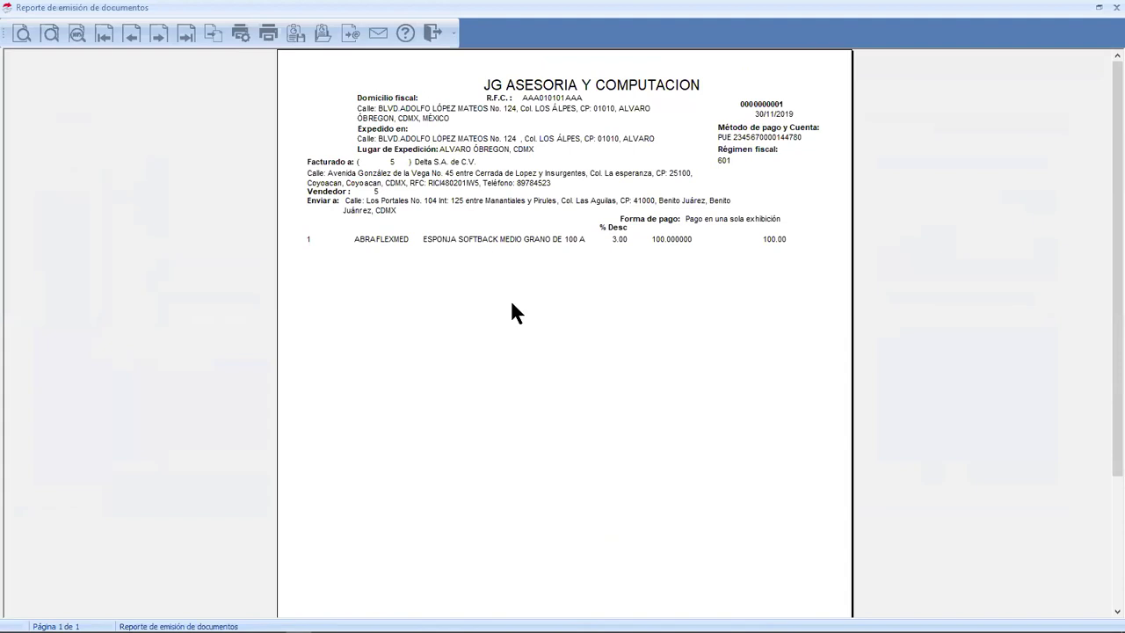
left_click(432, 31)
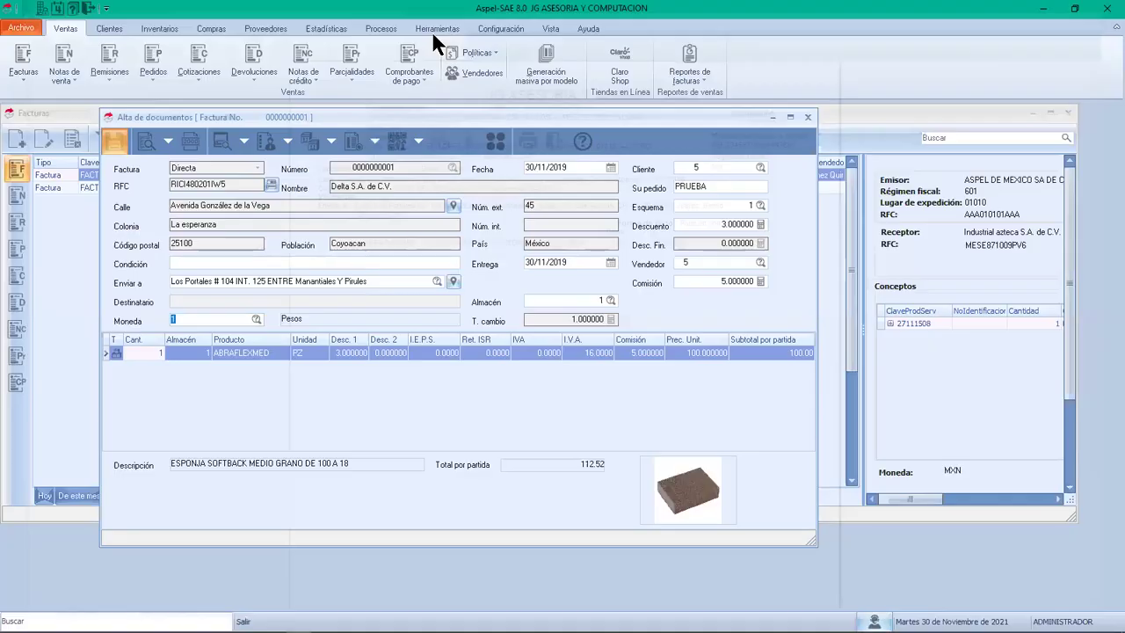
left_click(807, 117)
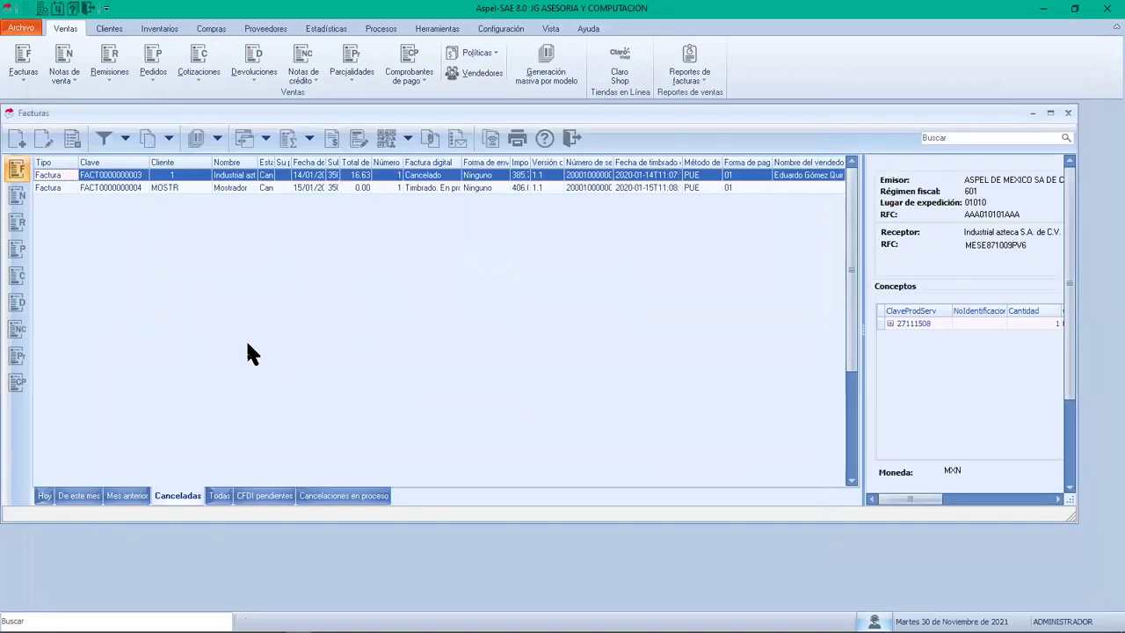
Open the record of client 5, Delta S.A. de C.V., in the client catalogue and examine its account statement
left_click(109, 30)
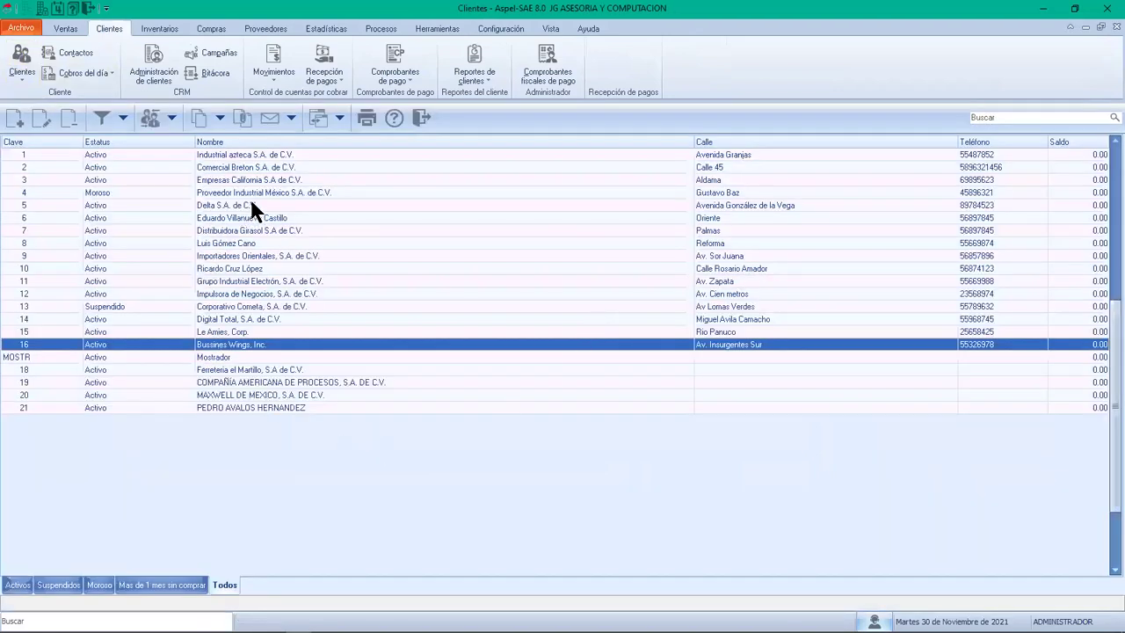
left_click(463, 206)
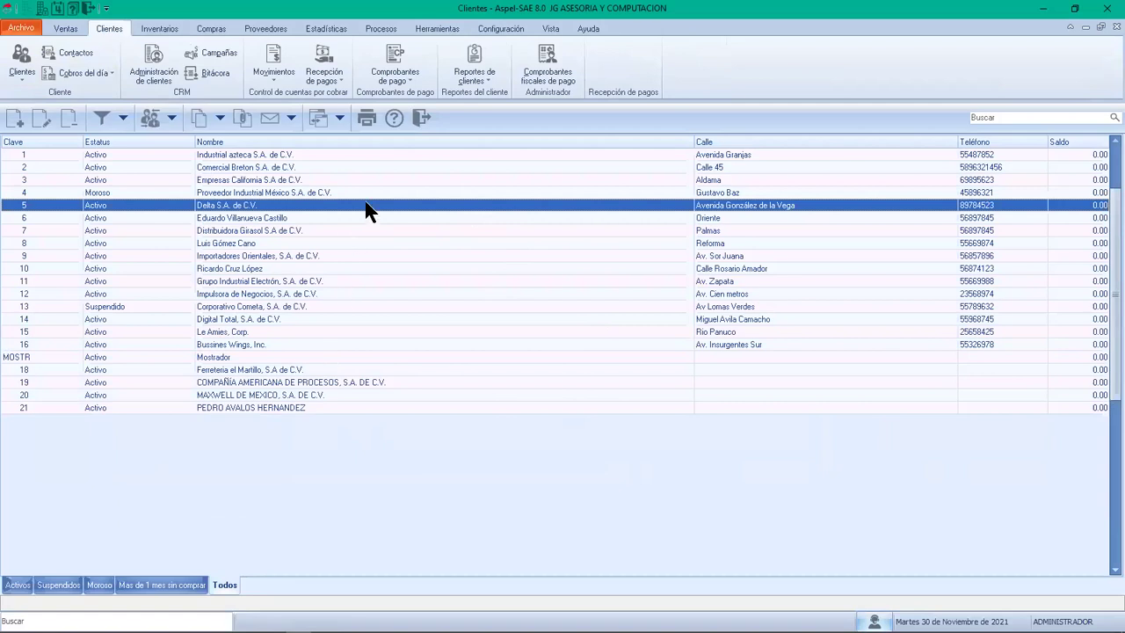
double_click(456, 205)
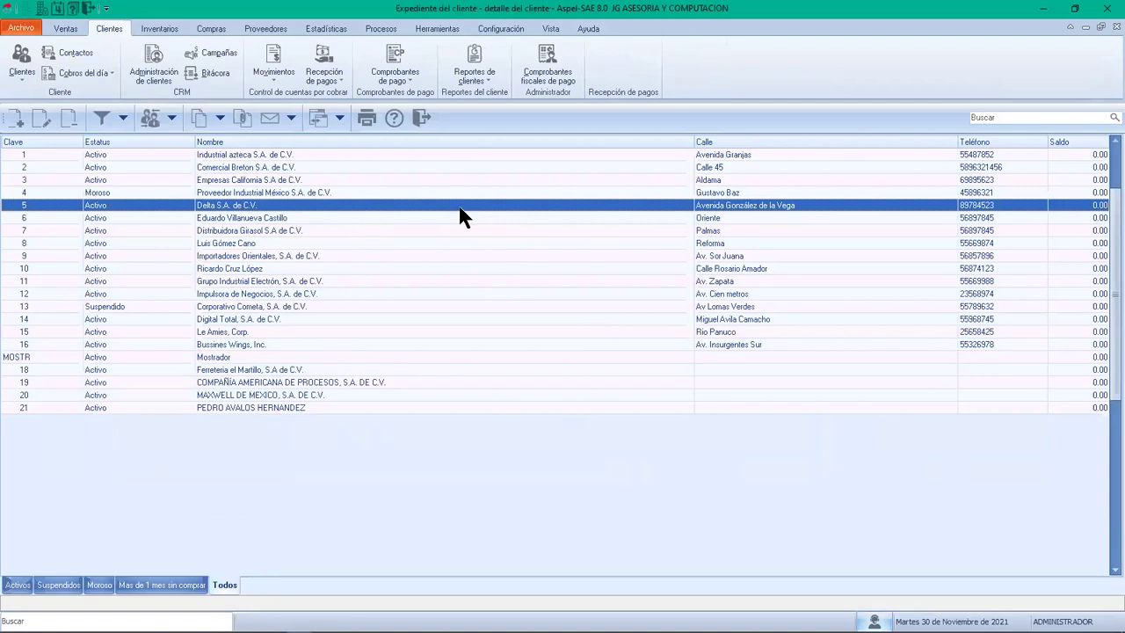
left_click(34, 262)
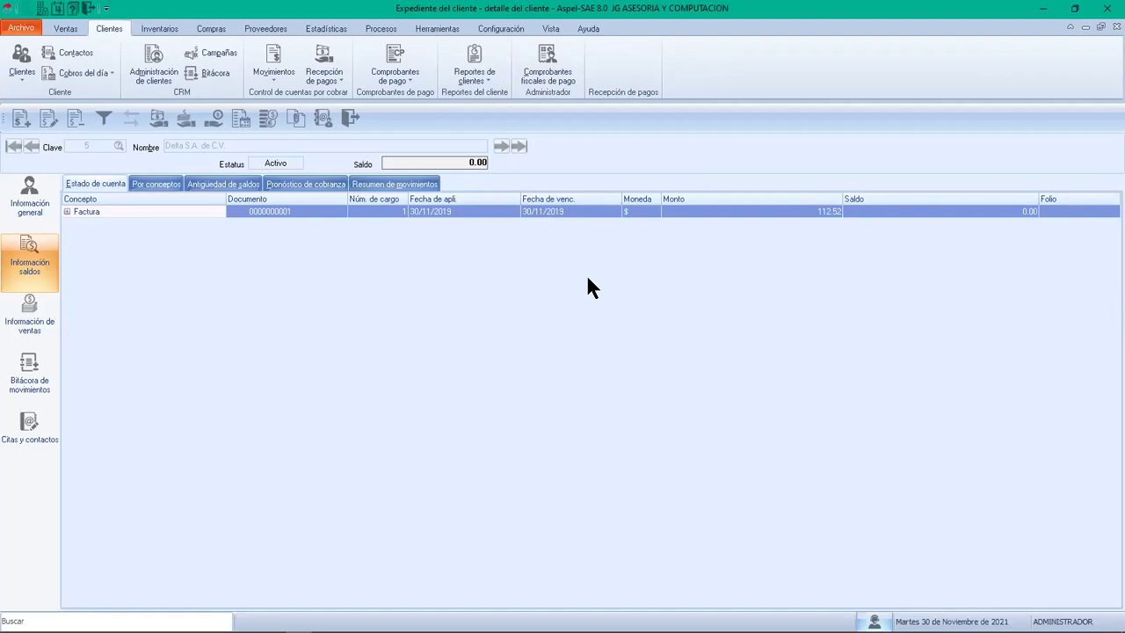
Expand the Factura entry in Delta S.A. de C.V.'s account statement to examine its payment, and close the client record
left_click(65, 212)
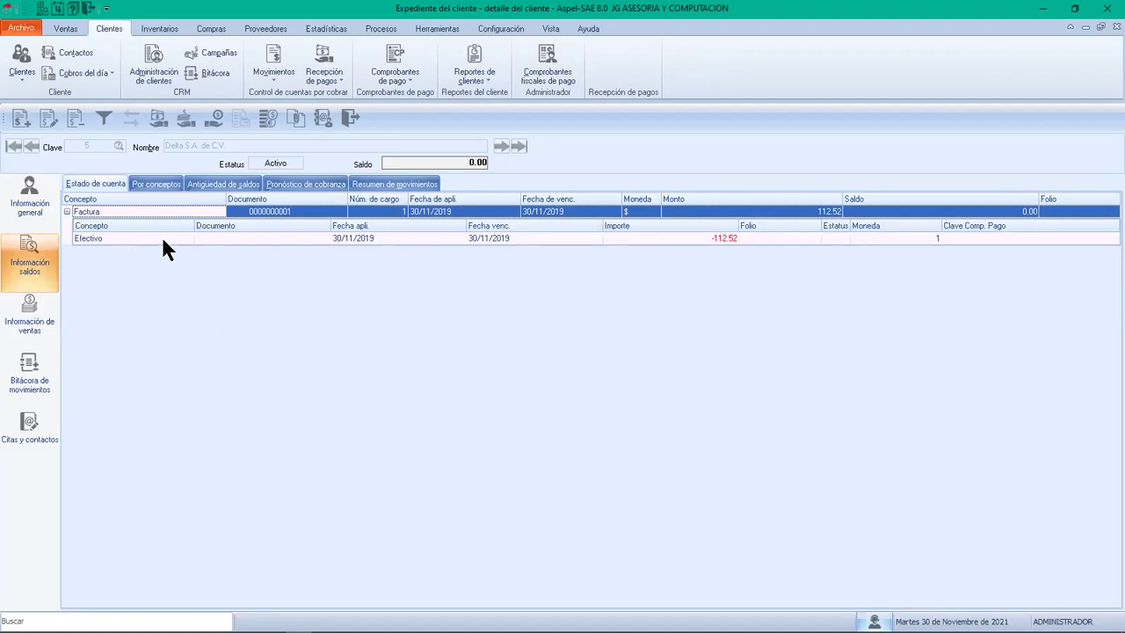
left_click(350, 117)
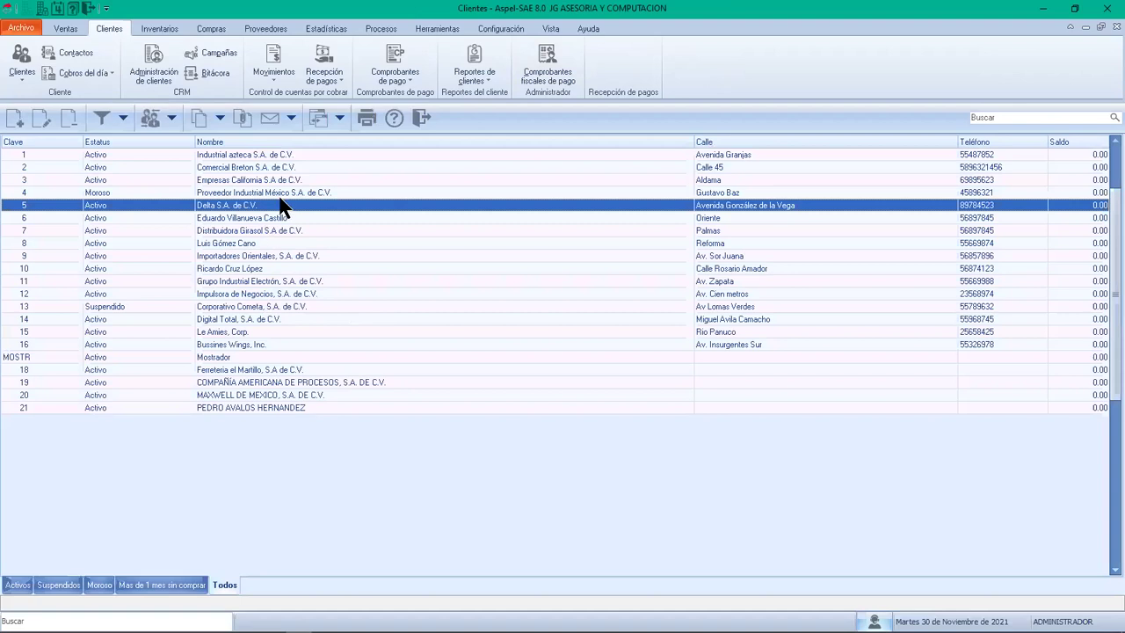
Examine the credit information in the sales data of client Comercial Breton S.A. de C.V., and close the record
left_click(349, 170)
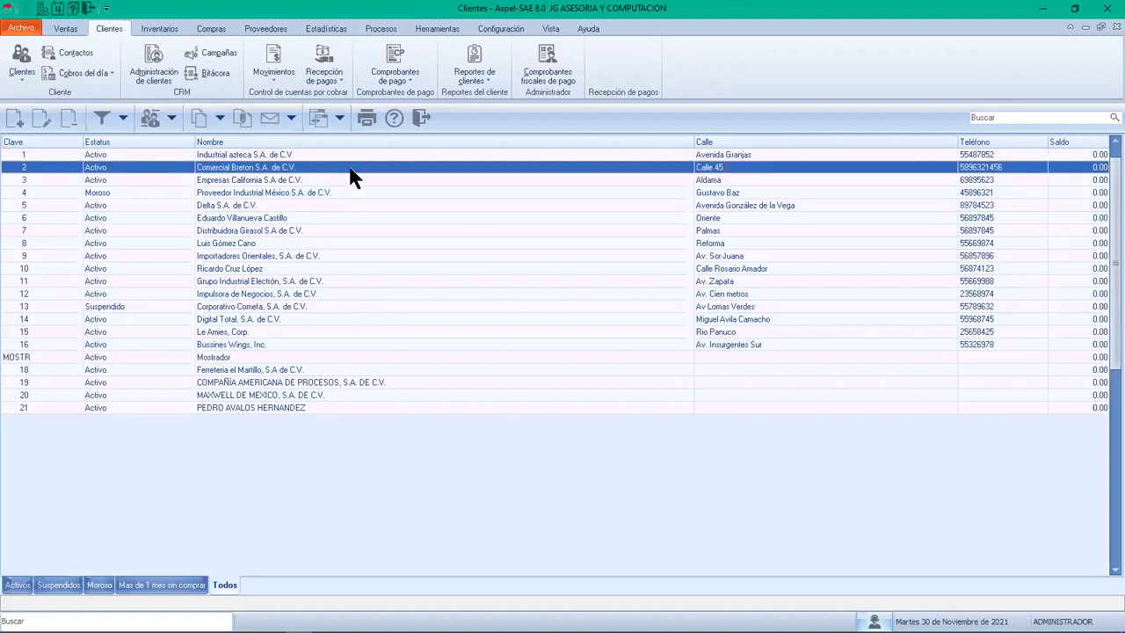
double_click(406, 167)
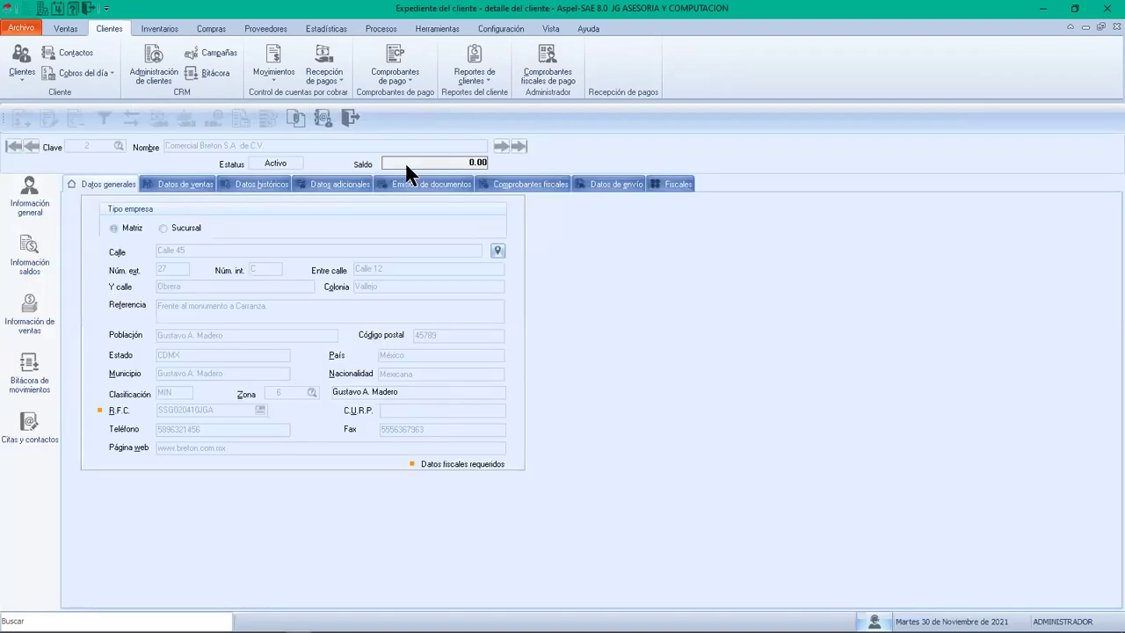
left_click(195, 183)
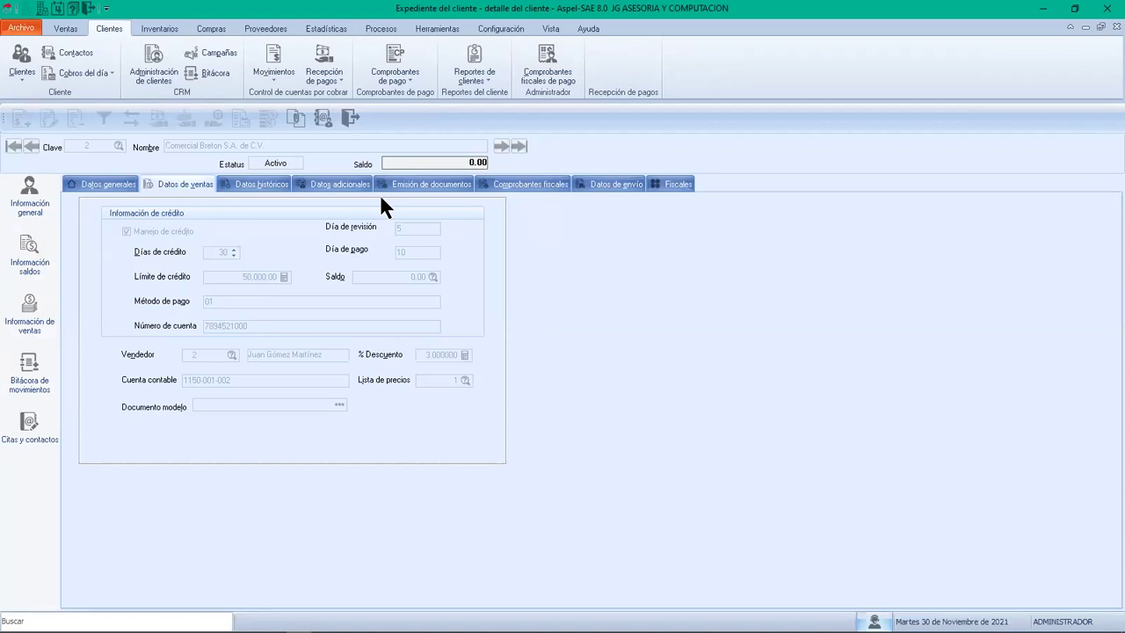
left_click(350, 117)
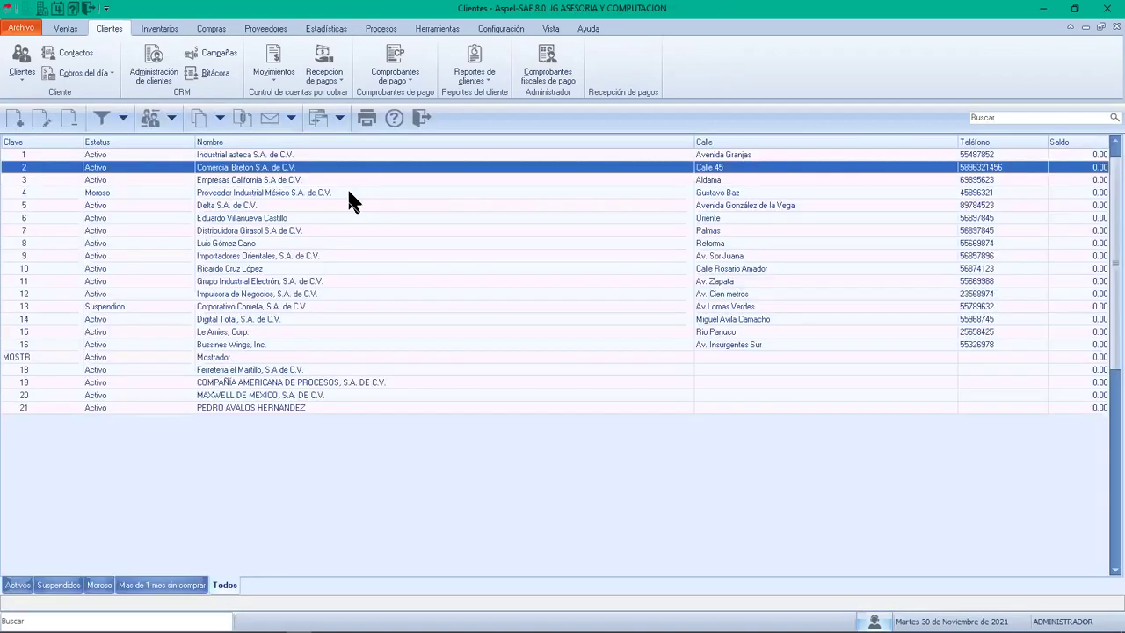
Check the credit information in the sales data of client Delta S.A. de C.V., and close the record
left_click(290, 206)
double_click(290, 207)
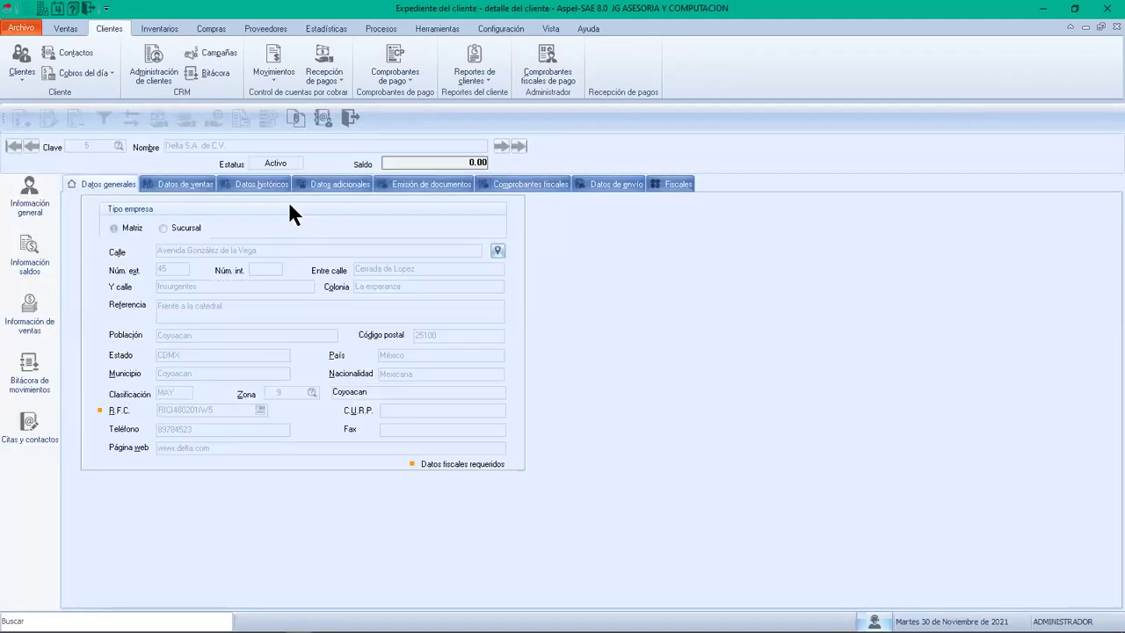
left_click(205, 187)
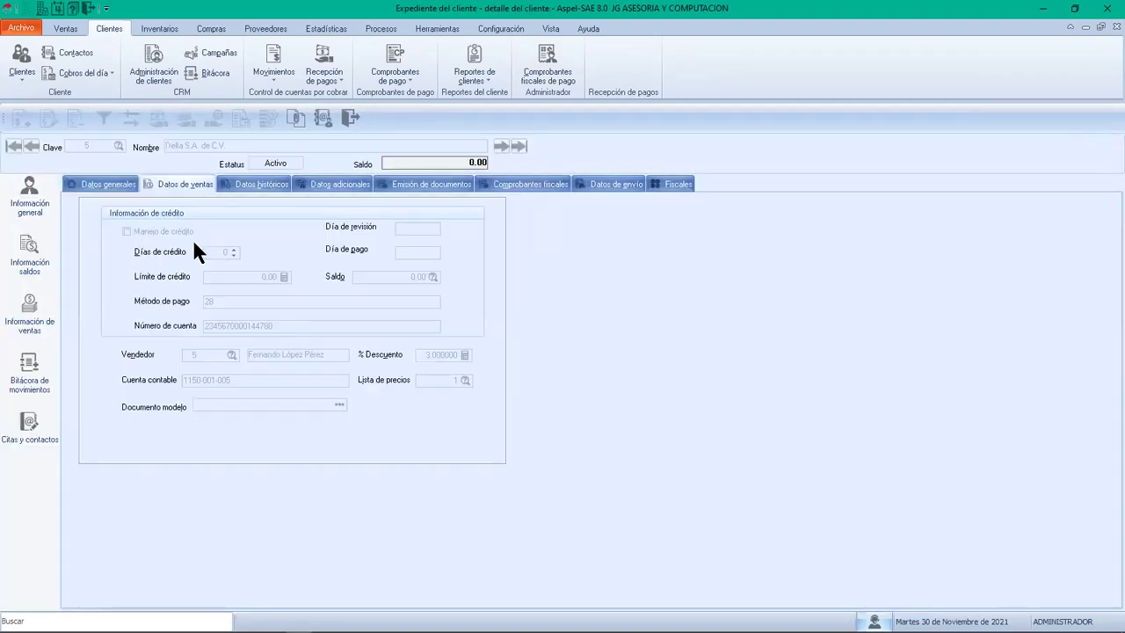
left_click(341, 119)
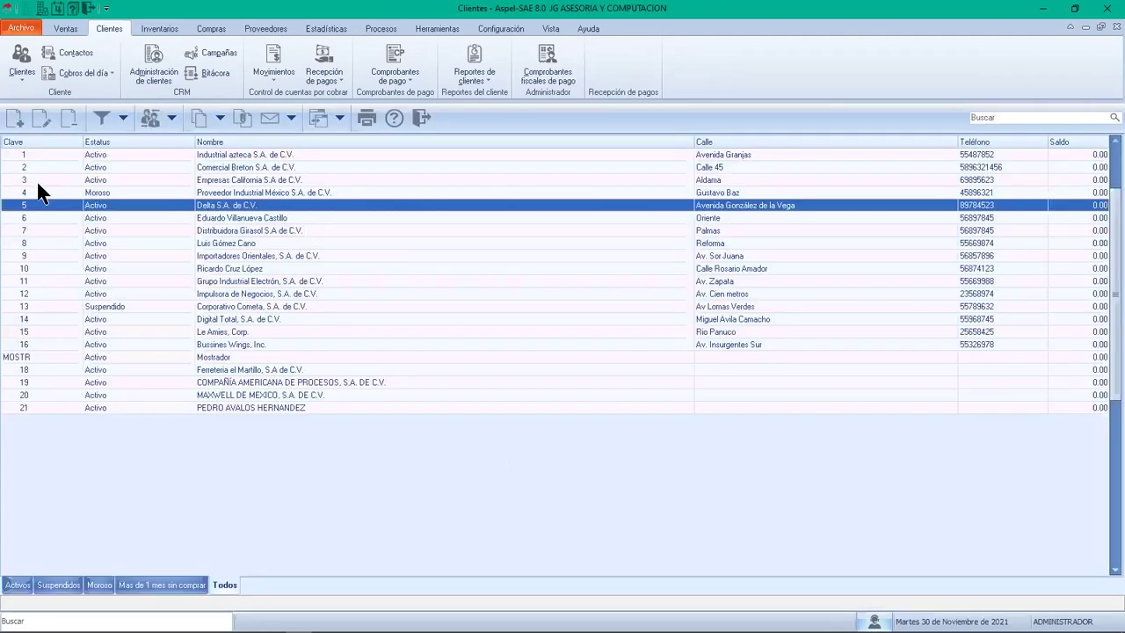
Review the credit handling, days and limit in the sales data of Empresas California S.A de C.V., and close the record
left_click(196, 181)
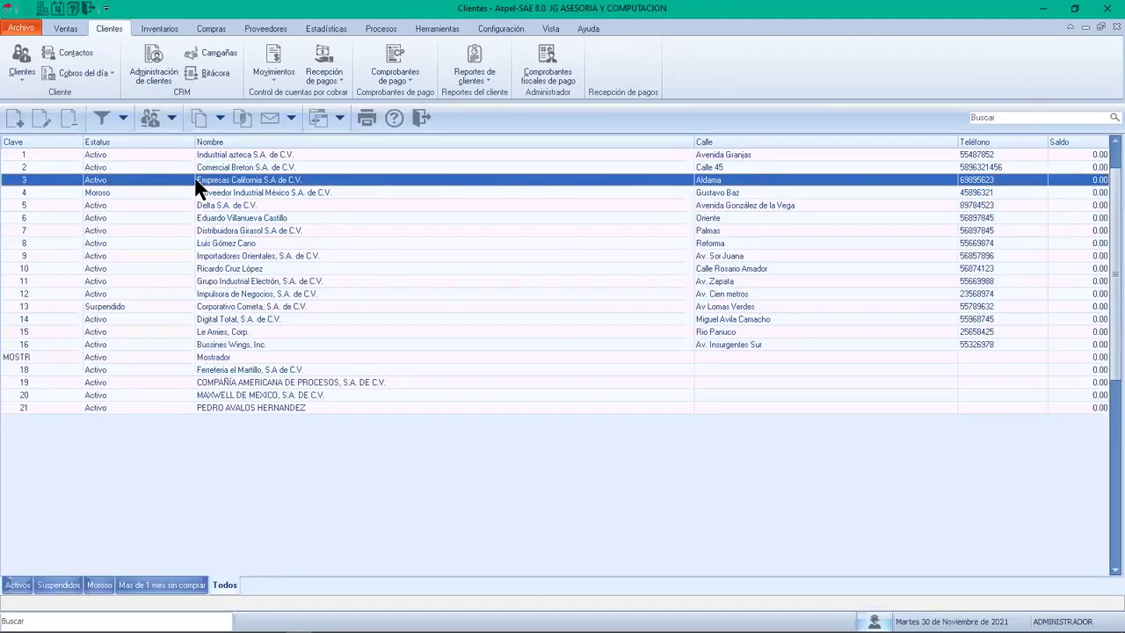
double_click(196, 185)
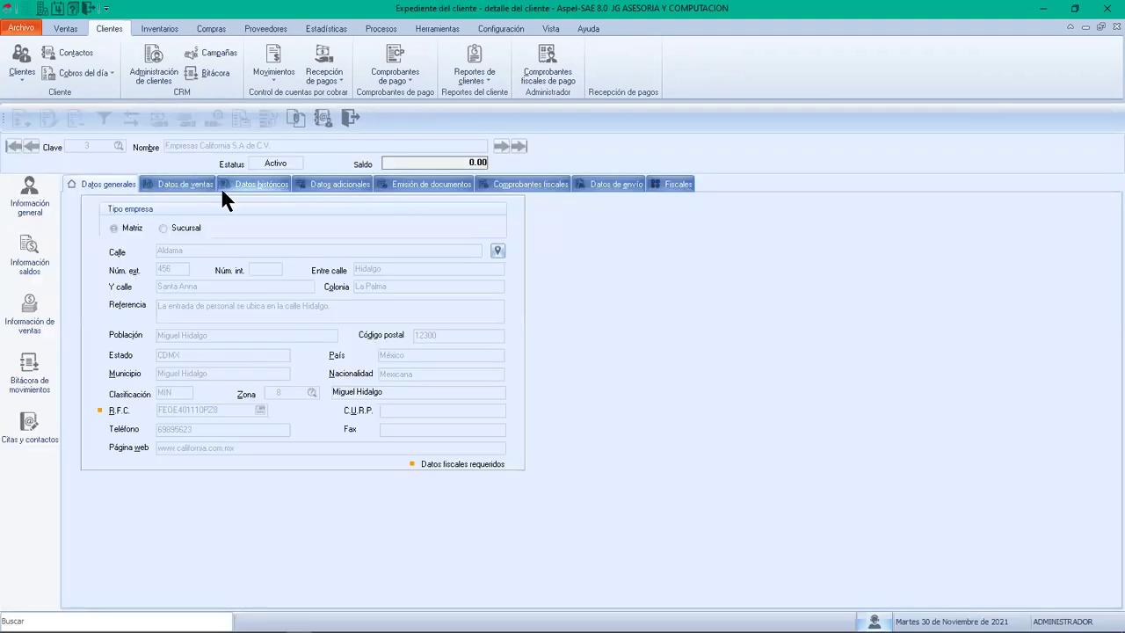
left_click(239, 185)
left_click(202, 184)
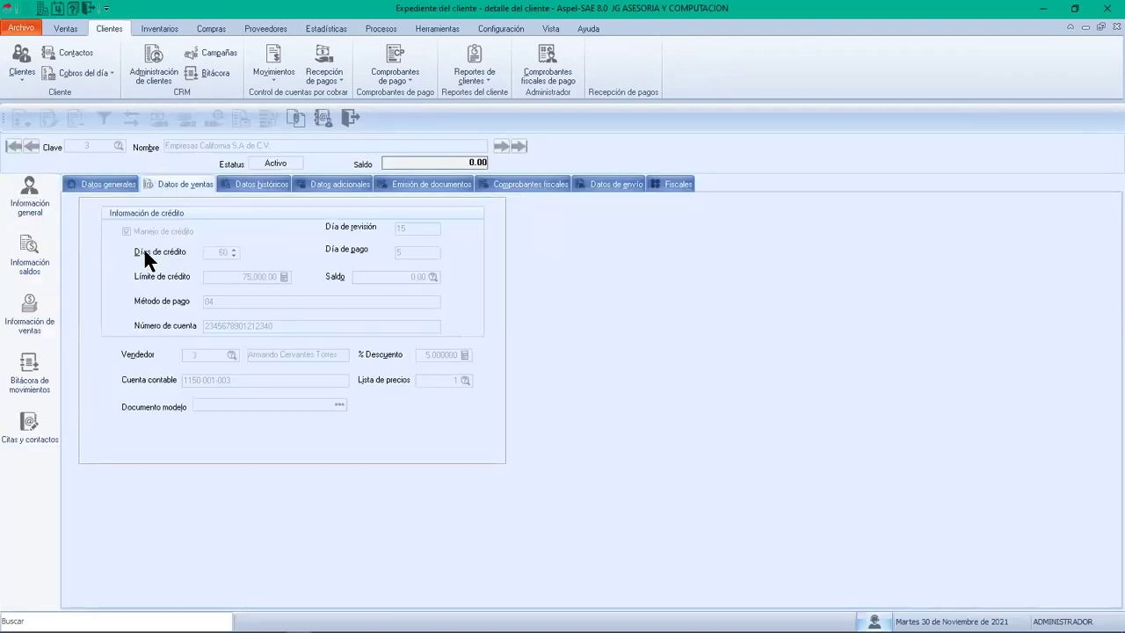
left_click(350, 116)
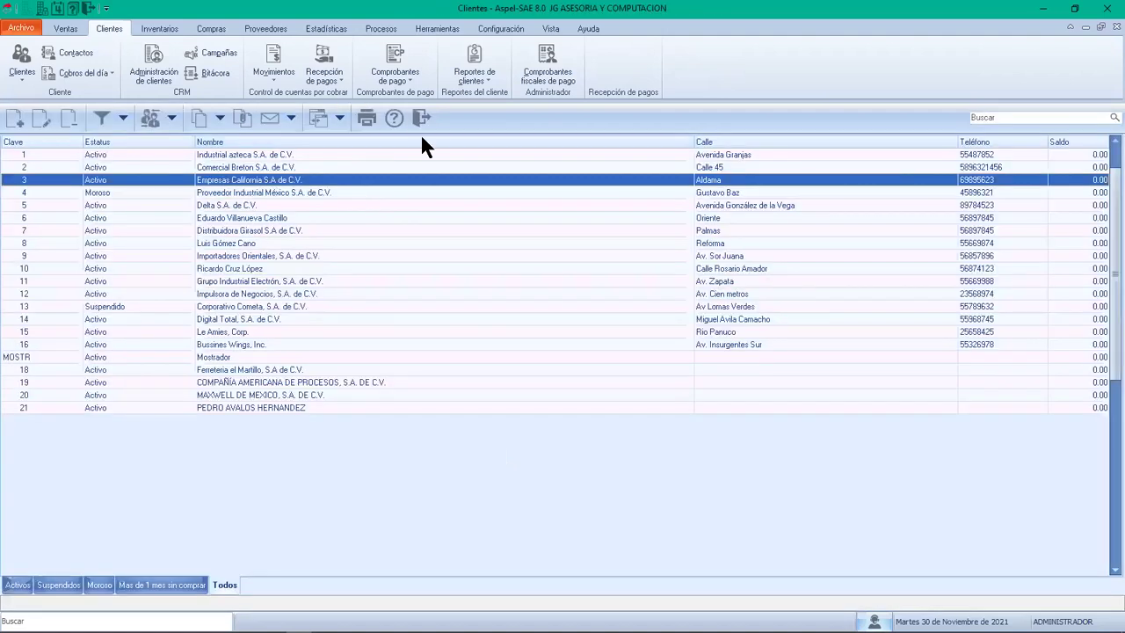
Start a new direct invoice in the sales module and set its date to 30/11/2019
left_click(68, 26)
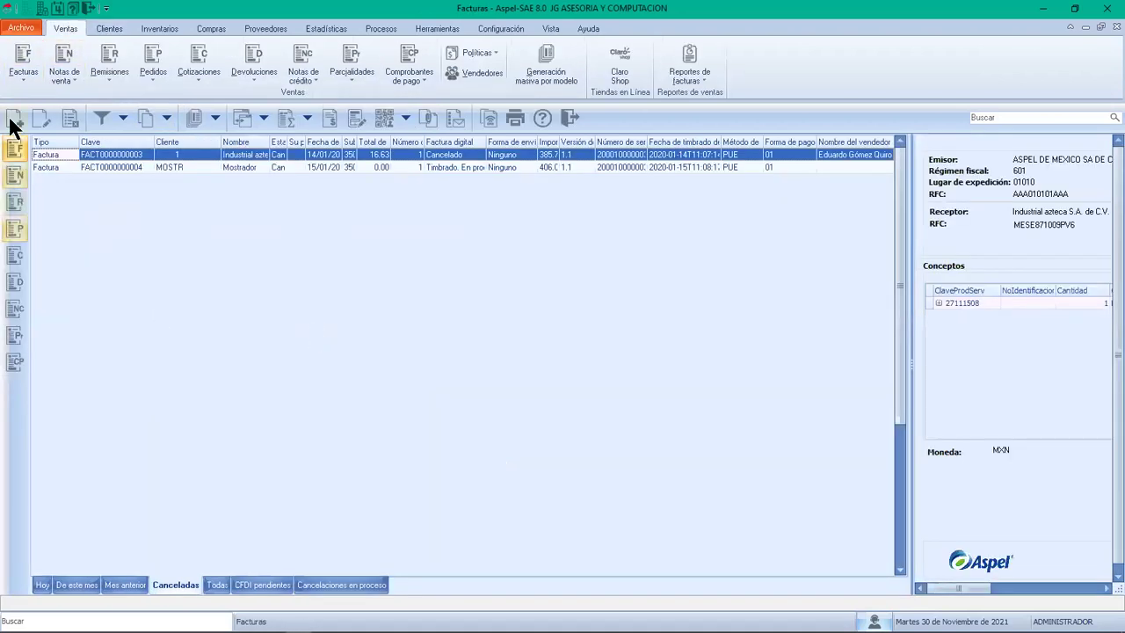
left_click(15, 120)
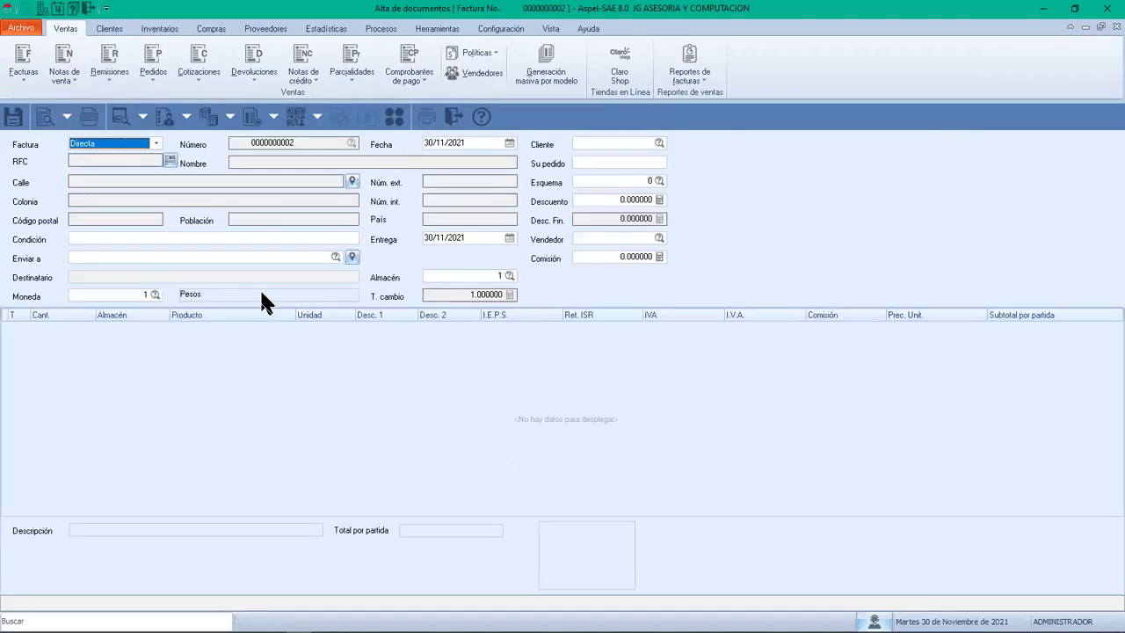
key("Tab")
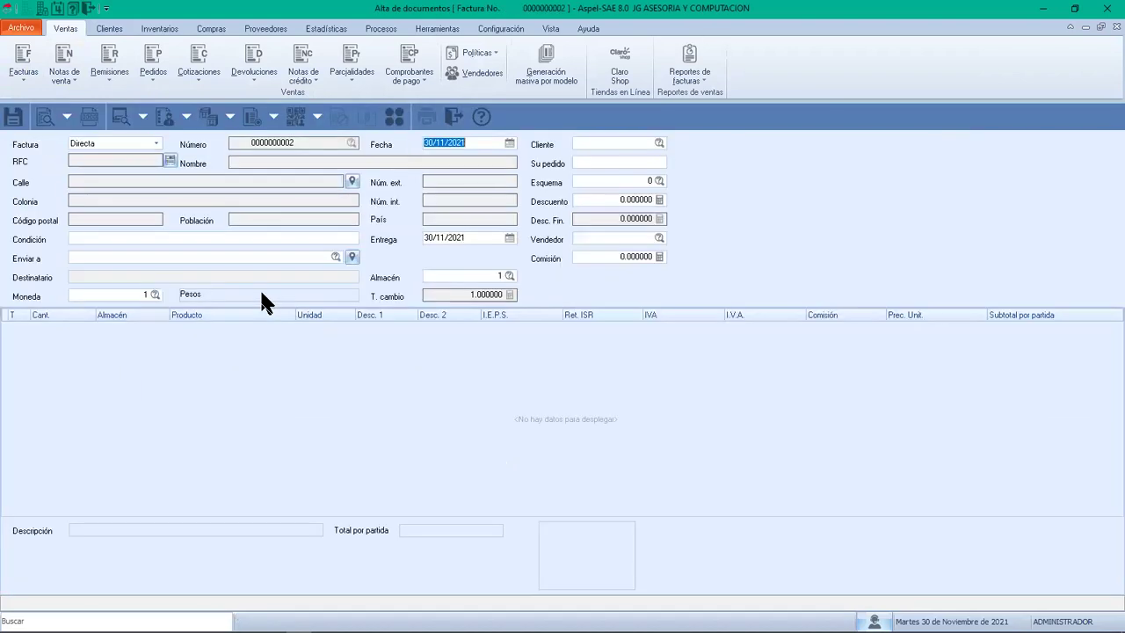
left_click(491, 142)
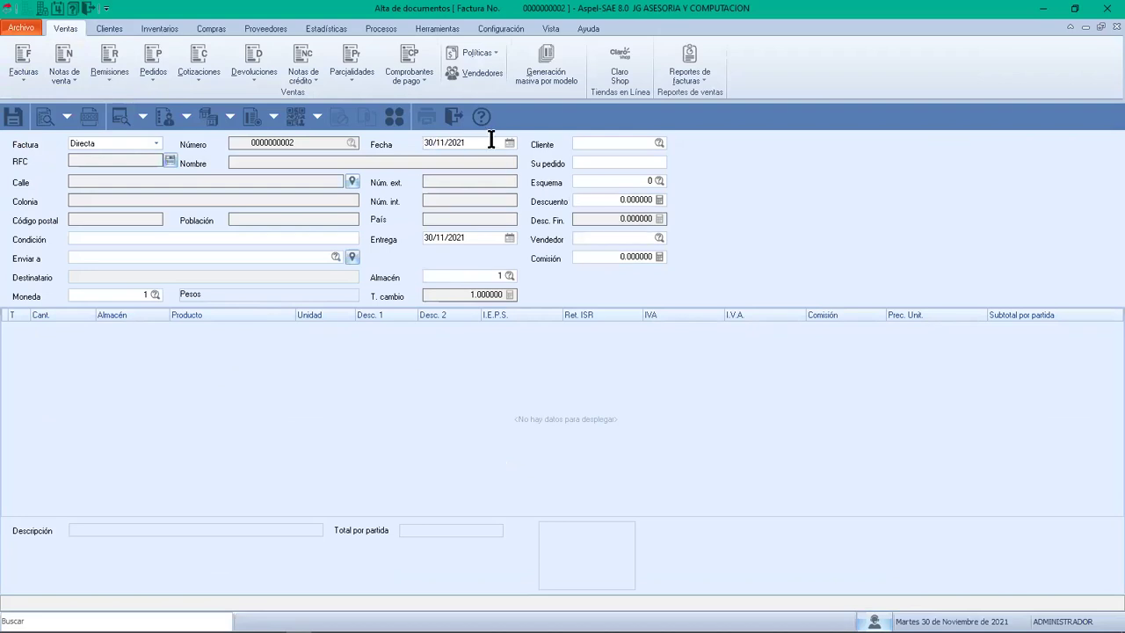
key("BackSpace")
type("19")
Assign client Empresas California S.A de C.V. to the invoice and leave the customer order field blank
left_click(615, 143)
type("3")
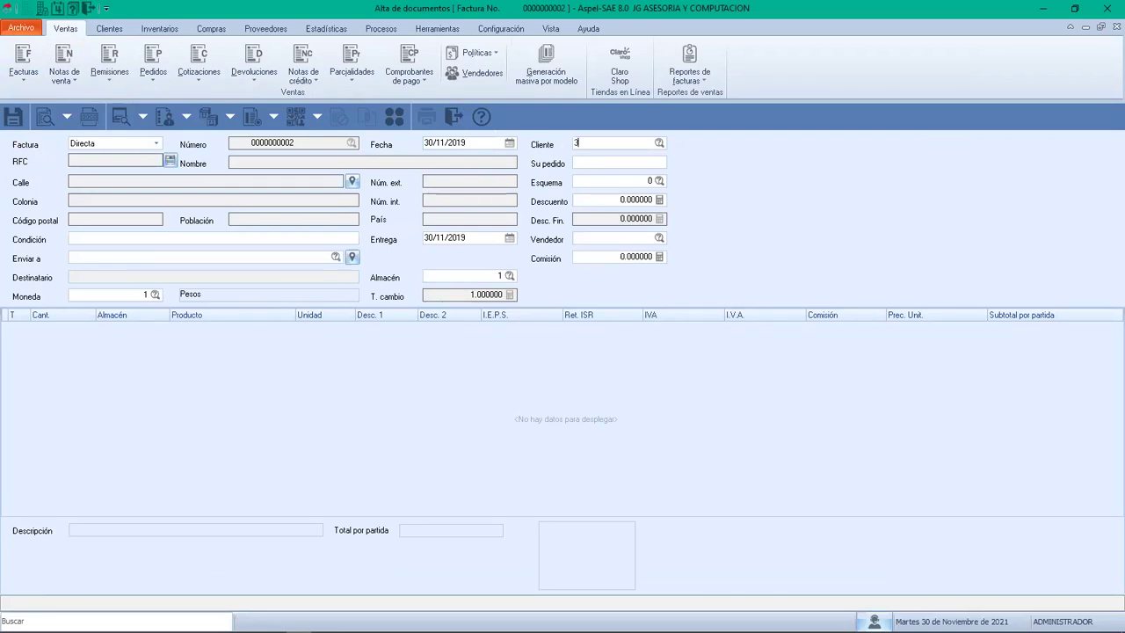
left_click(660, 142)
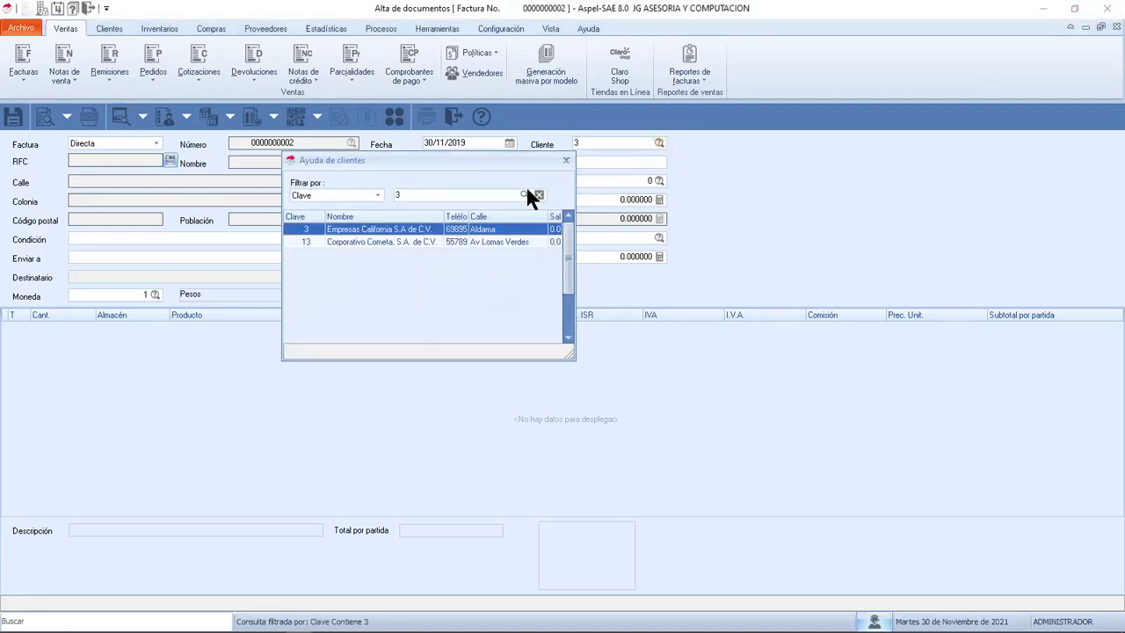
left_click(566, 161)
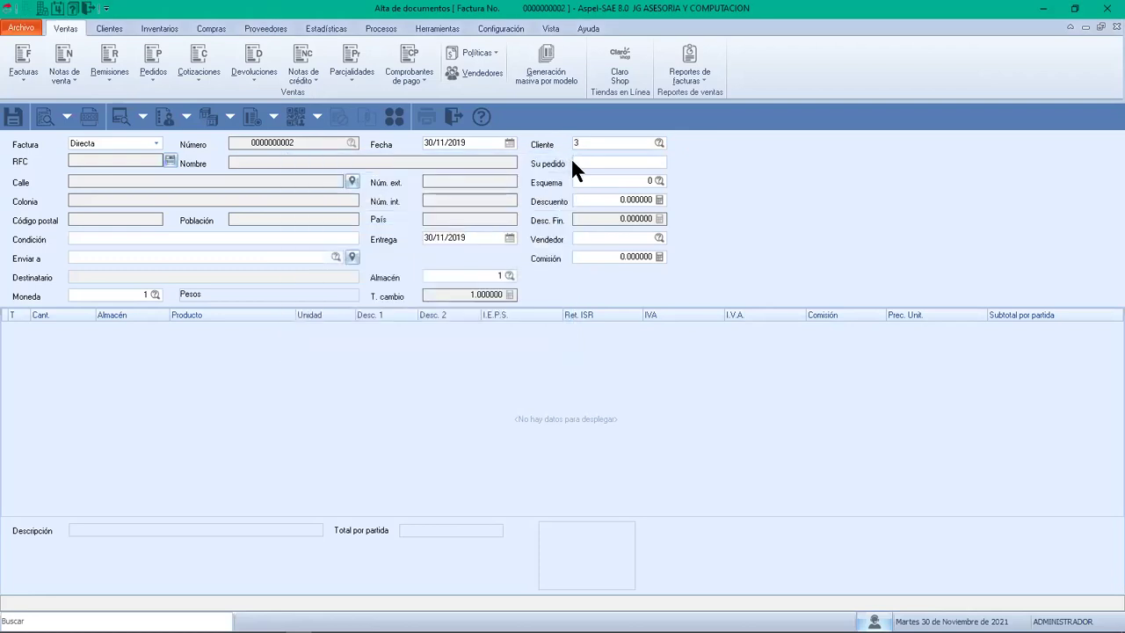
key("Tab")
key("Tab")
key("Tab")
key("Tab")
key("Tab")
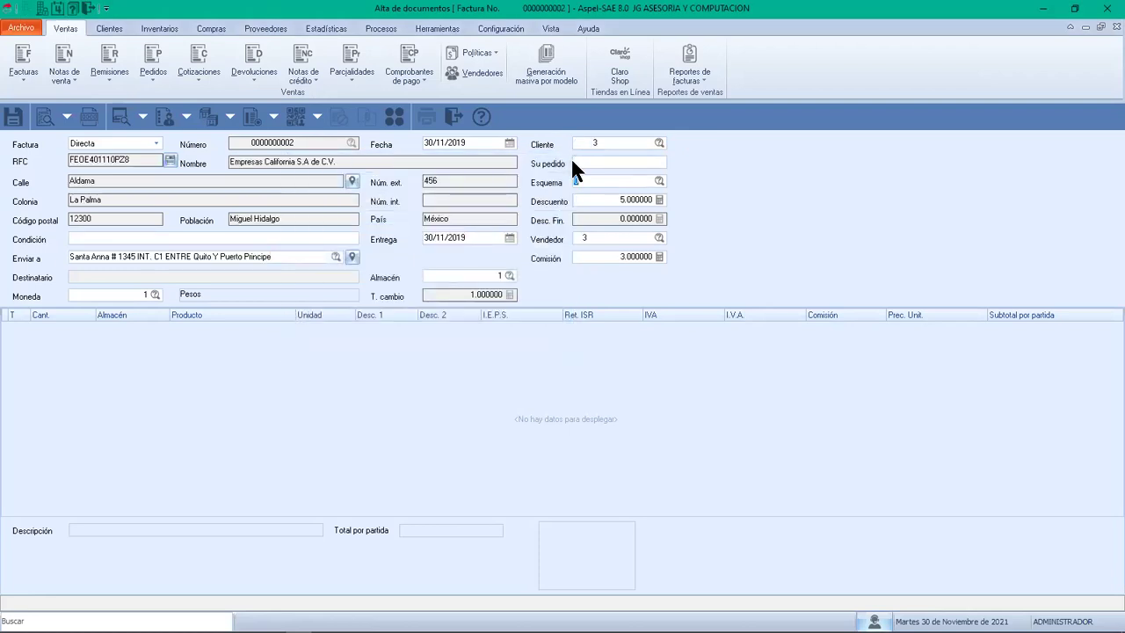
Set the invoice's tax scheme to 1 (16 % IVA) and its discount to 0, keeping the default salesperson and commission
left_click(659, 180)
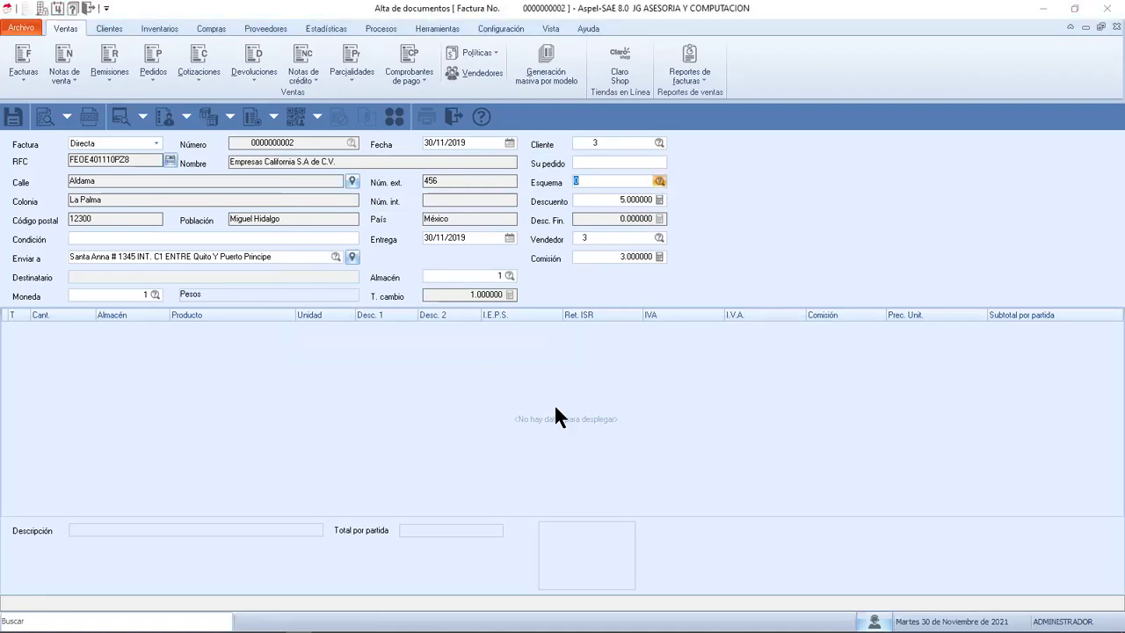
double_click(385, 254)
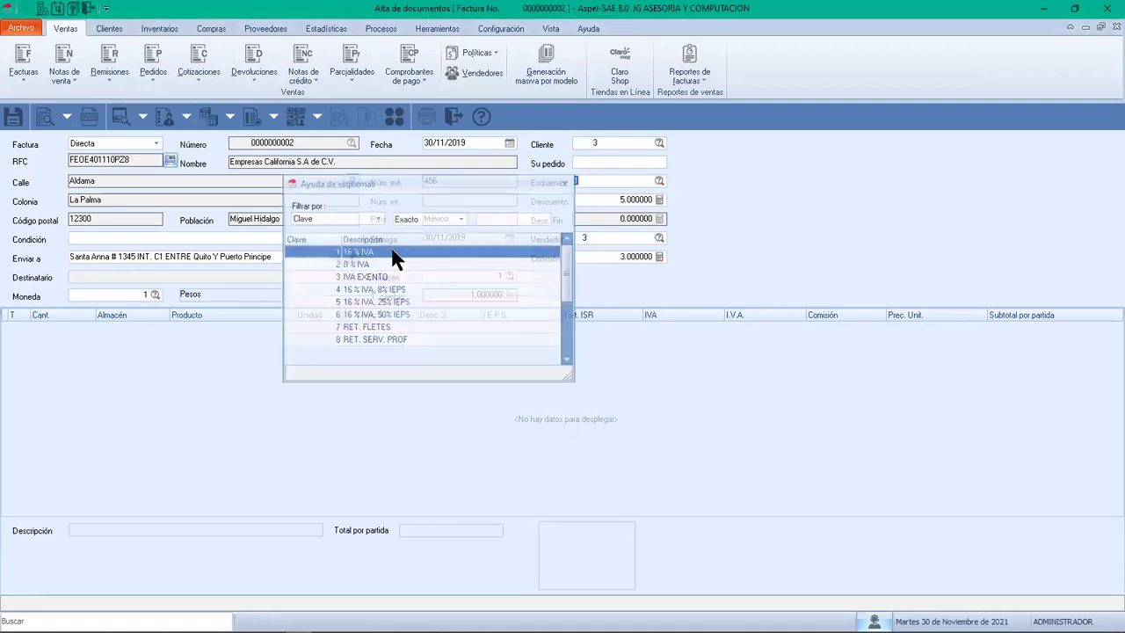
key("Tab")
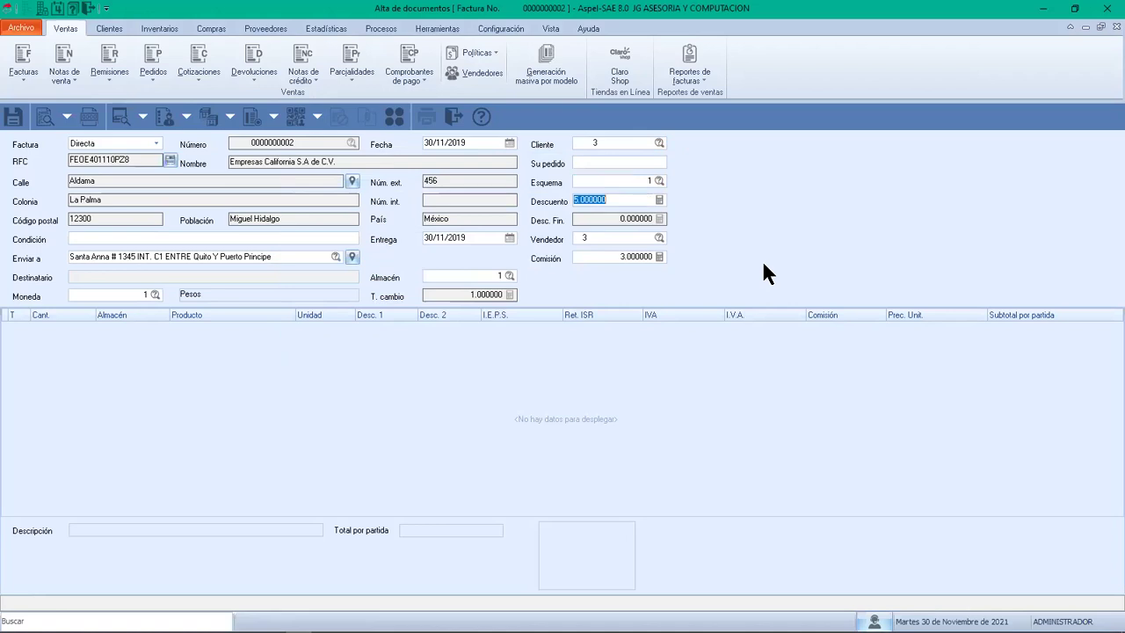
type("0")
key("Tab")
key("Tab")
key("Tab")
Add a line for 100 pieces of product ALIPVC200 from warehouse 1 and accept the stock notice
type("100")
key("Tab")
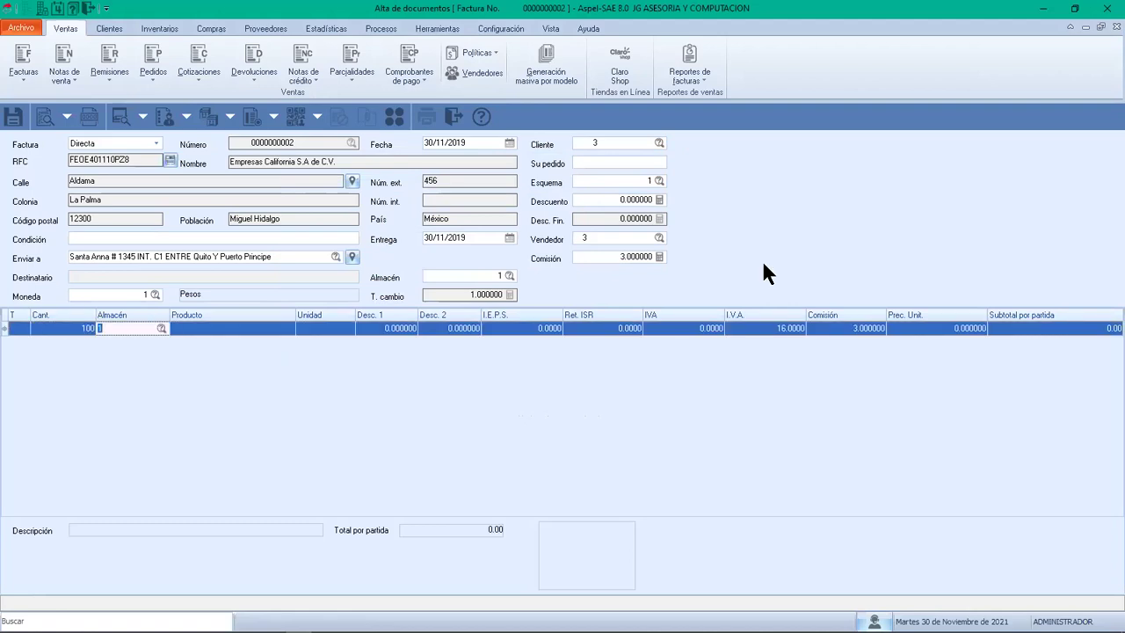
left_click(238, 329)
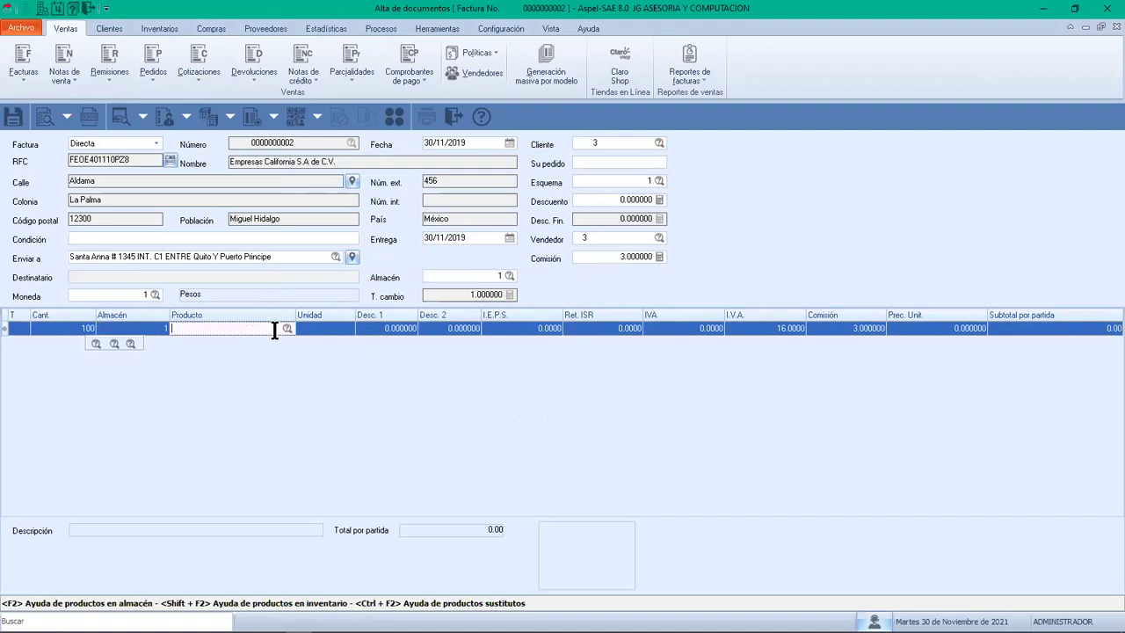
left_click(287, 327)
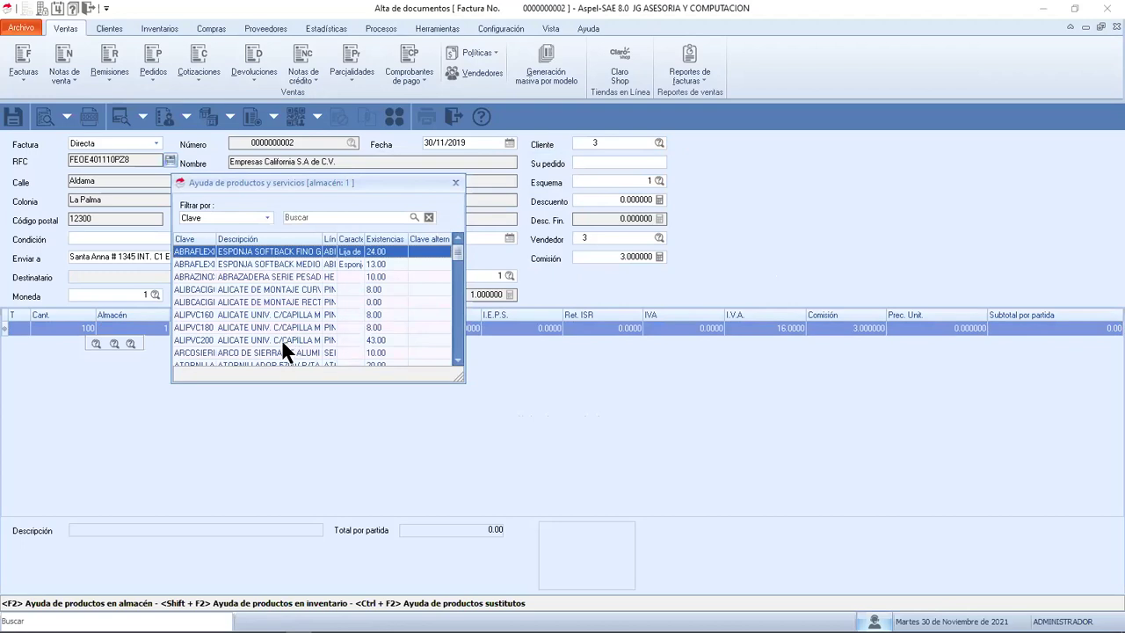
left_click(282, 341)
double_click(283, 341)
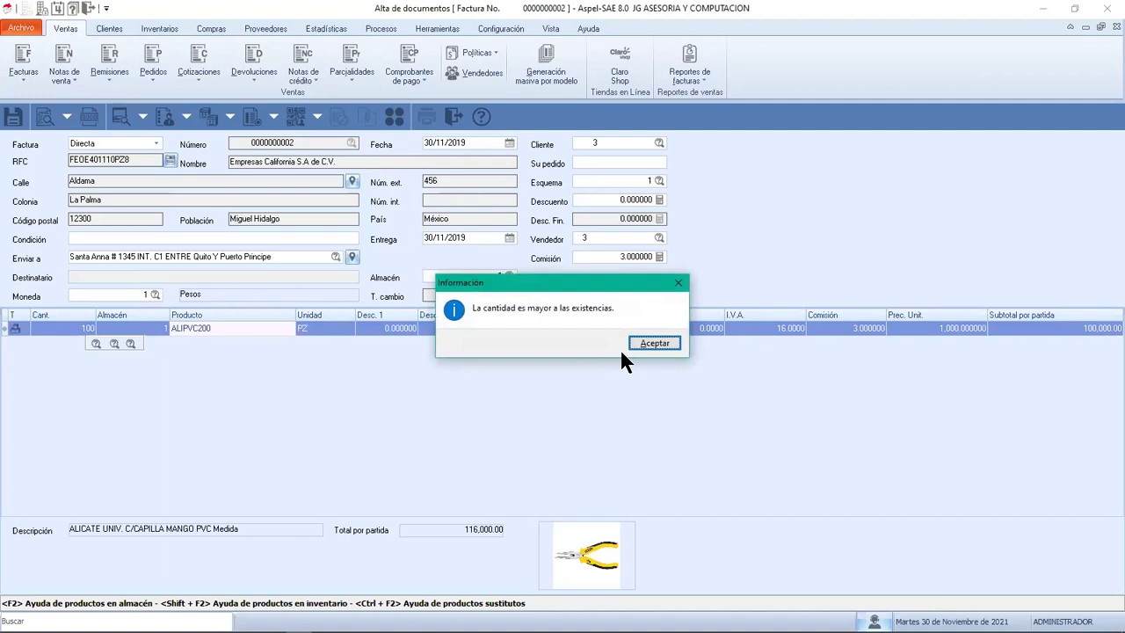
left_click(651, 342)
Keep the line's 16 % I.V.A., 3 % commission and unit price of 1000, and complete it with blank observations
key("Tab")
key("Tab")
key("Tab")
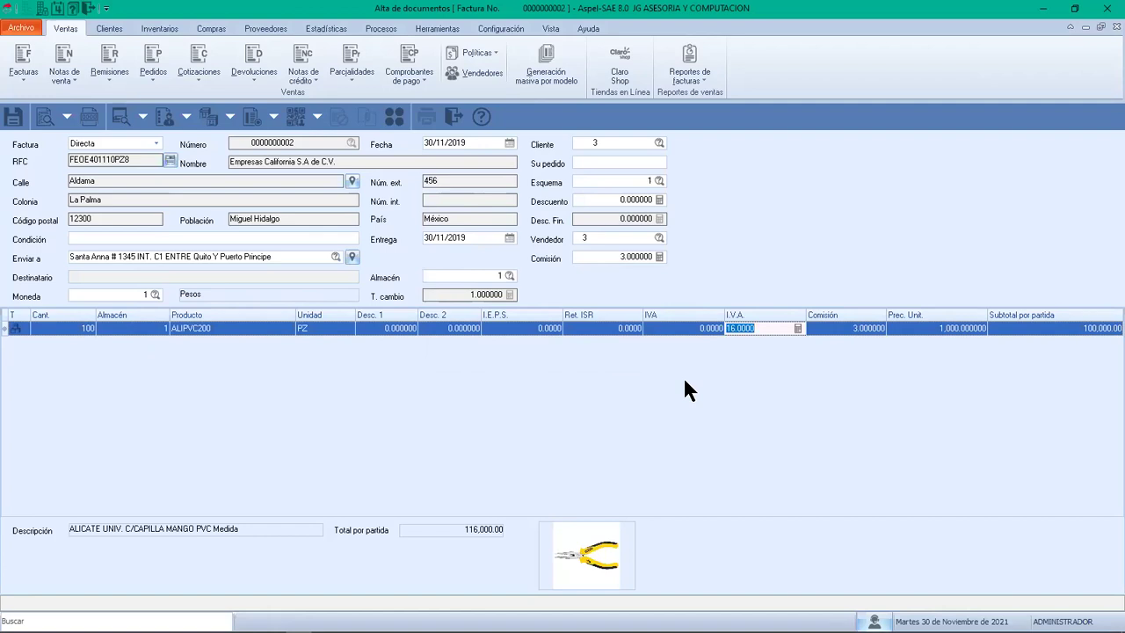
key("Tab")
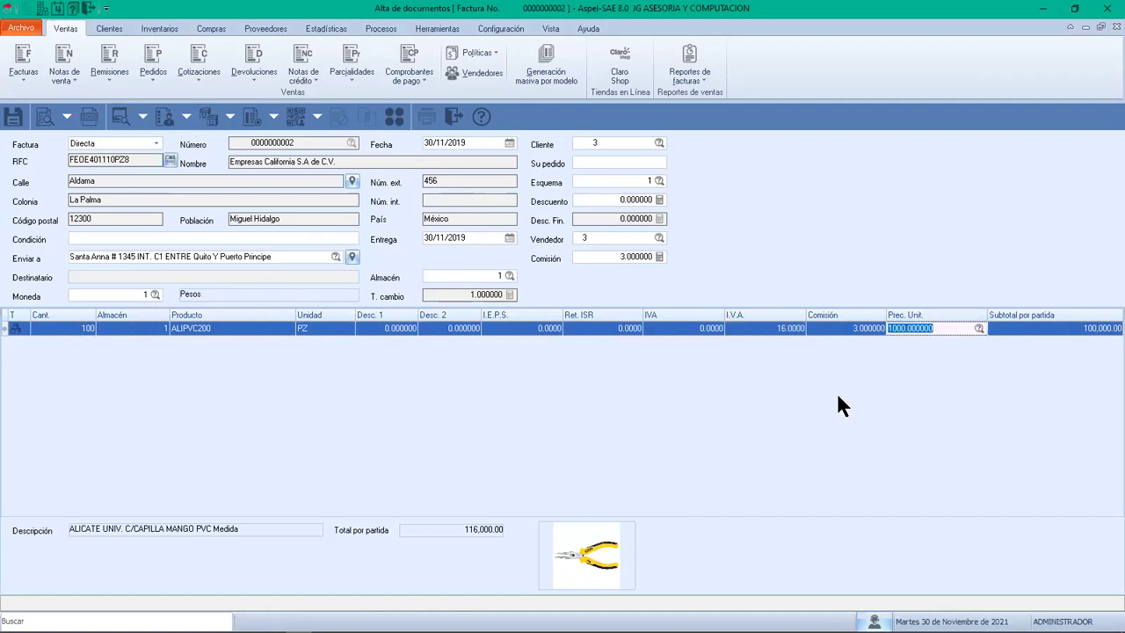
key("Tab")
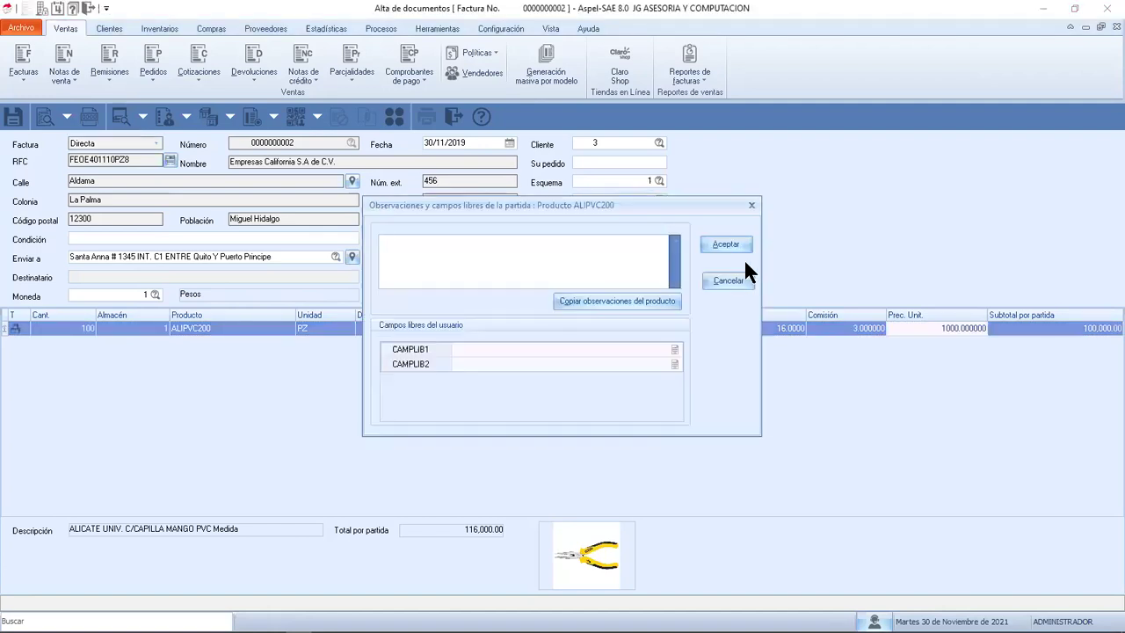
left_click(727, 245)
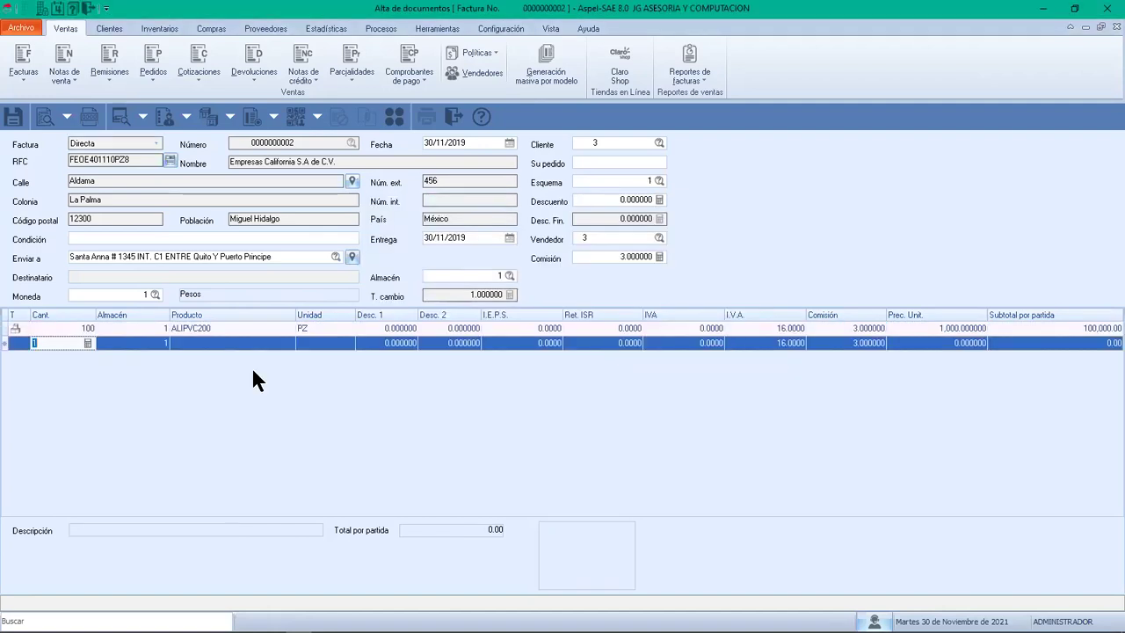
Save the invoice with blank document observations and record its totals to reach the payment conditions
left_click(13, 116)
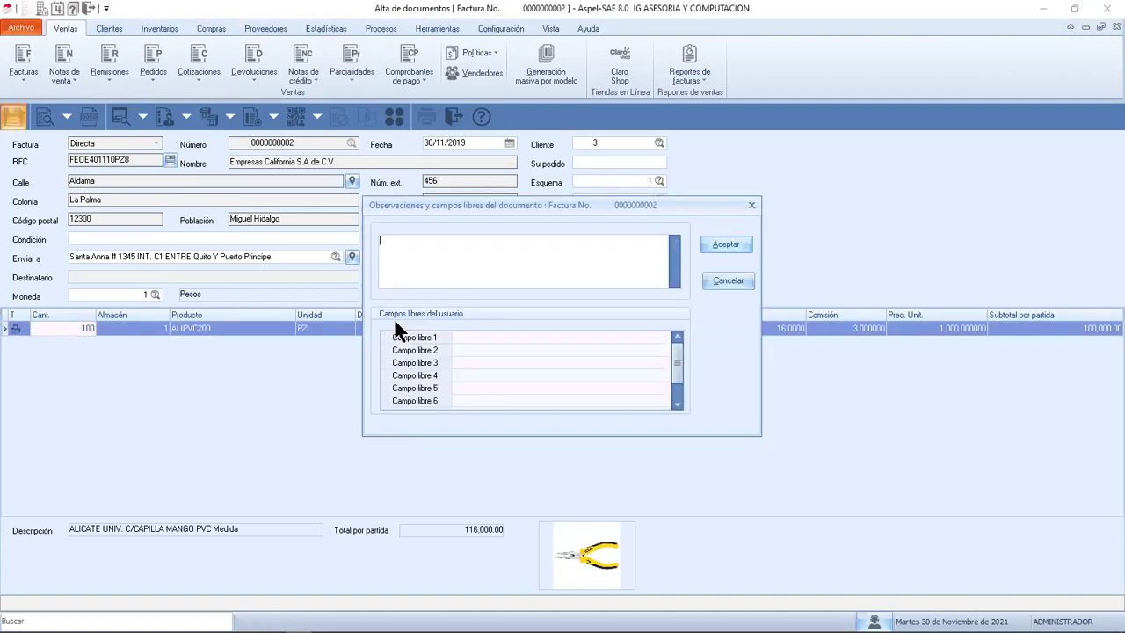
left_click(717, 241)
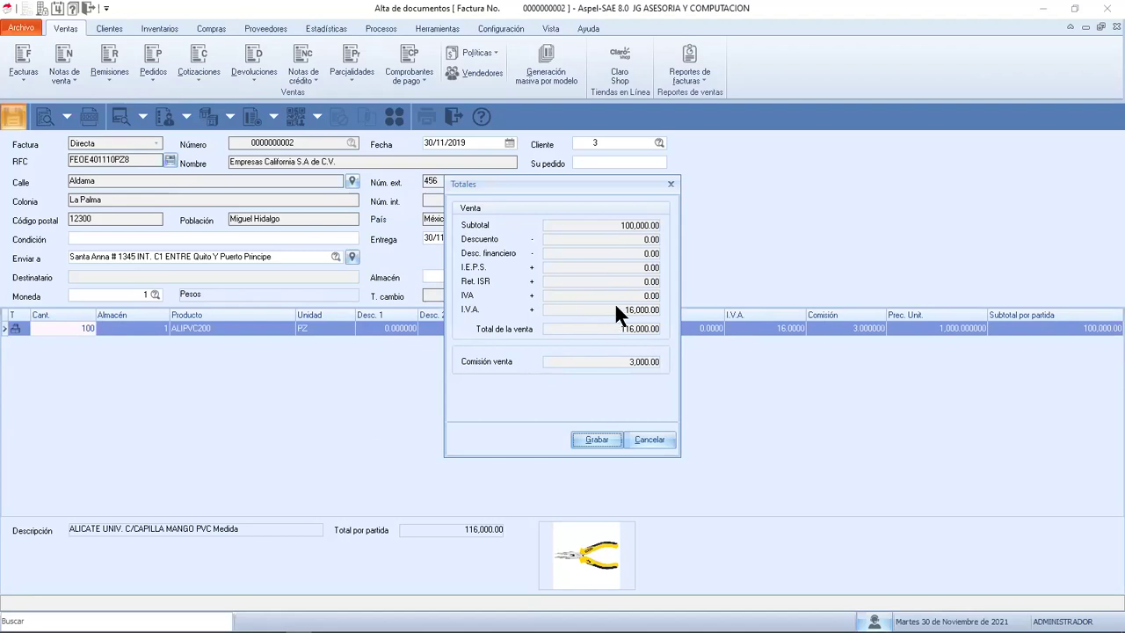
left_click(579, 435)
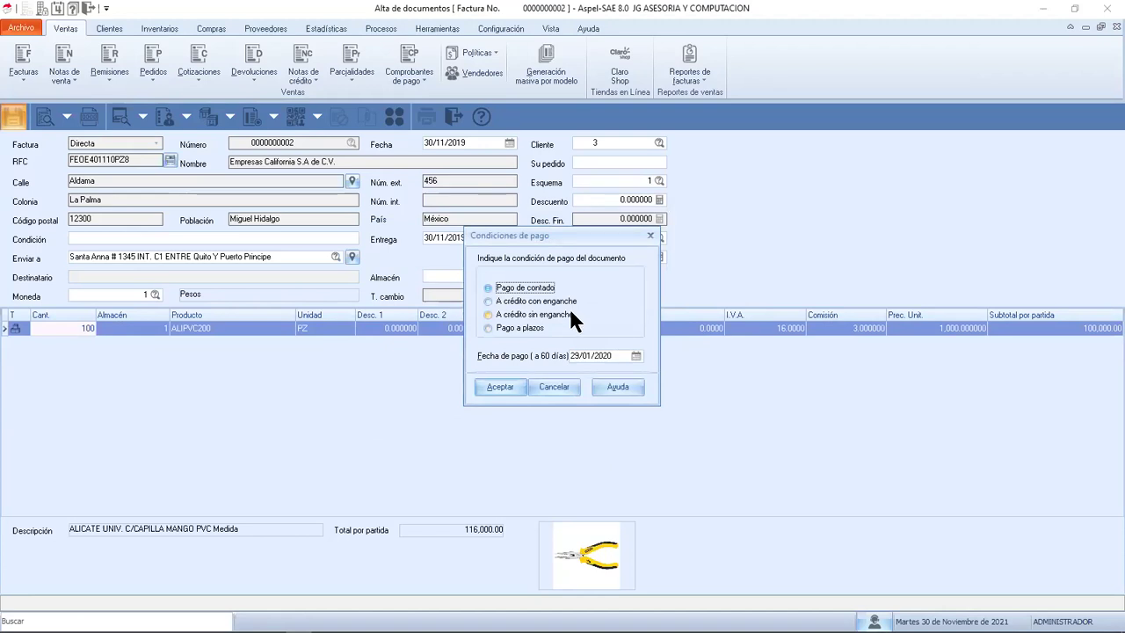
Set the invoice's payment condition to credit without down payment, keep the 29/01/2020 payment date and continue despite the credit limit
left_click(488, 315)
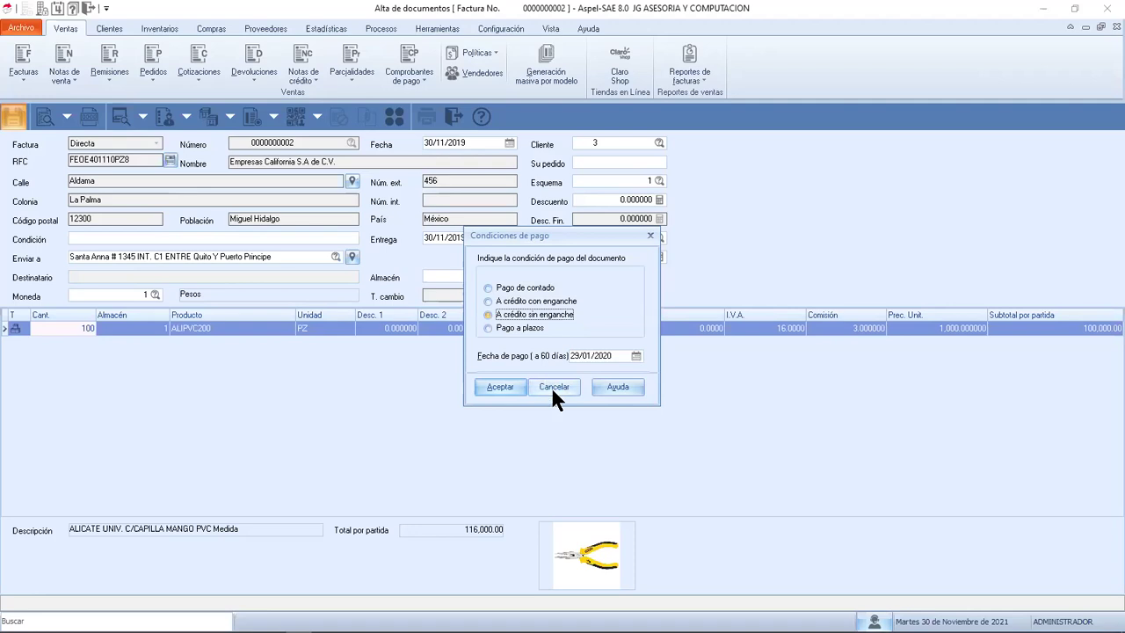
left_click(498, 387)
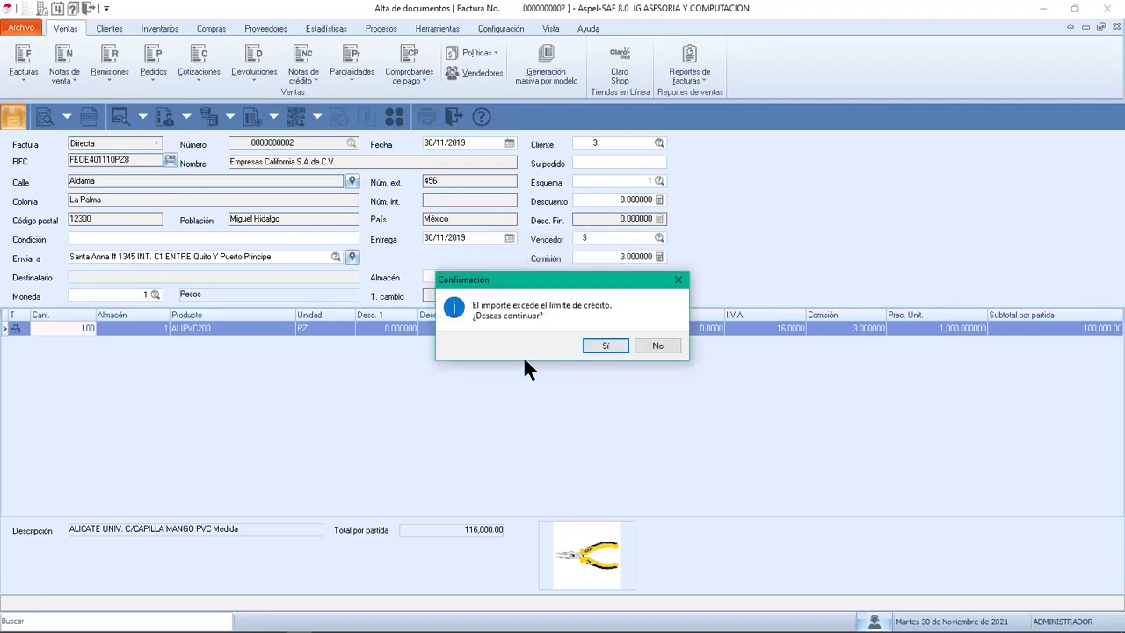
left_click(605, 347)
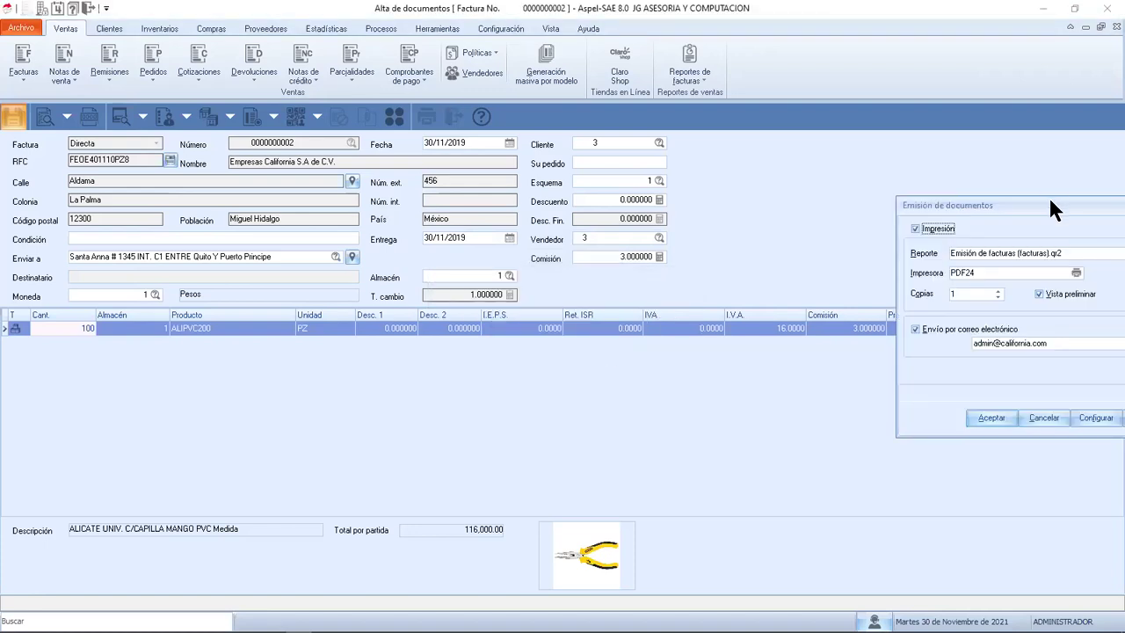
Issue the invoice with print preview enabled and e-mail sending turned off
left_click_drag(1051, 201, 592, 201)
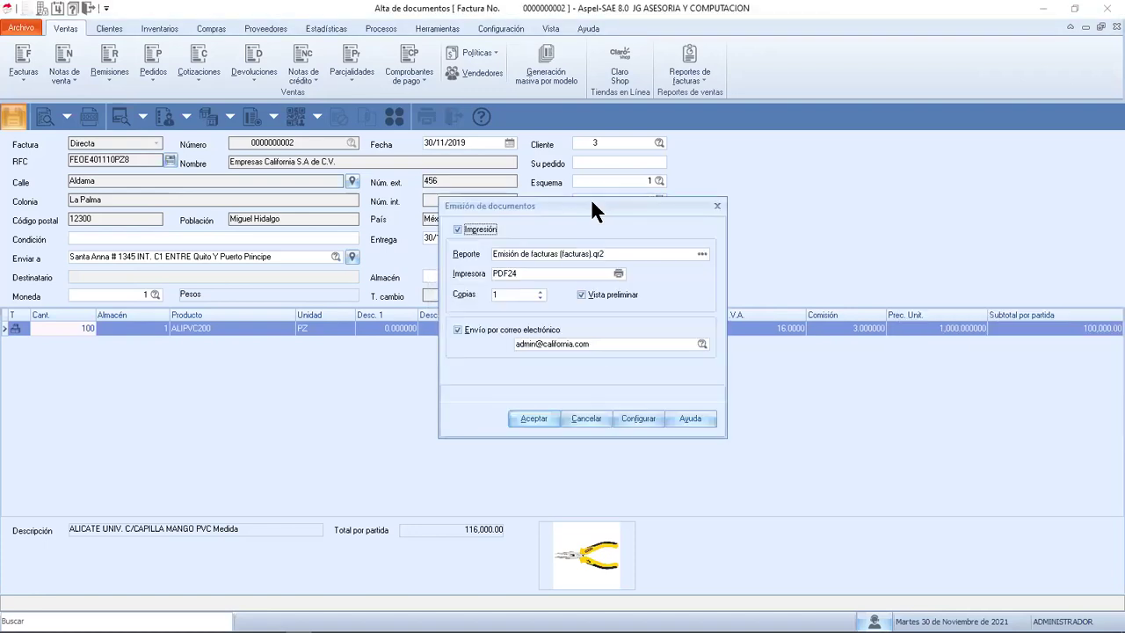
left_click(457, 330)
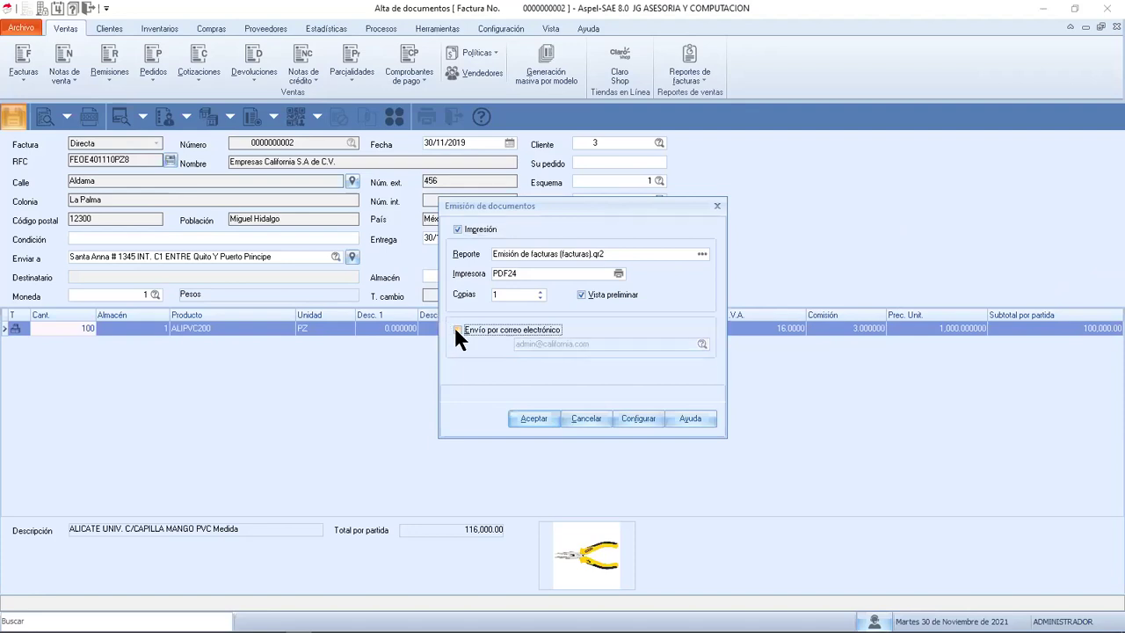
left_click(535, 414)
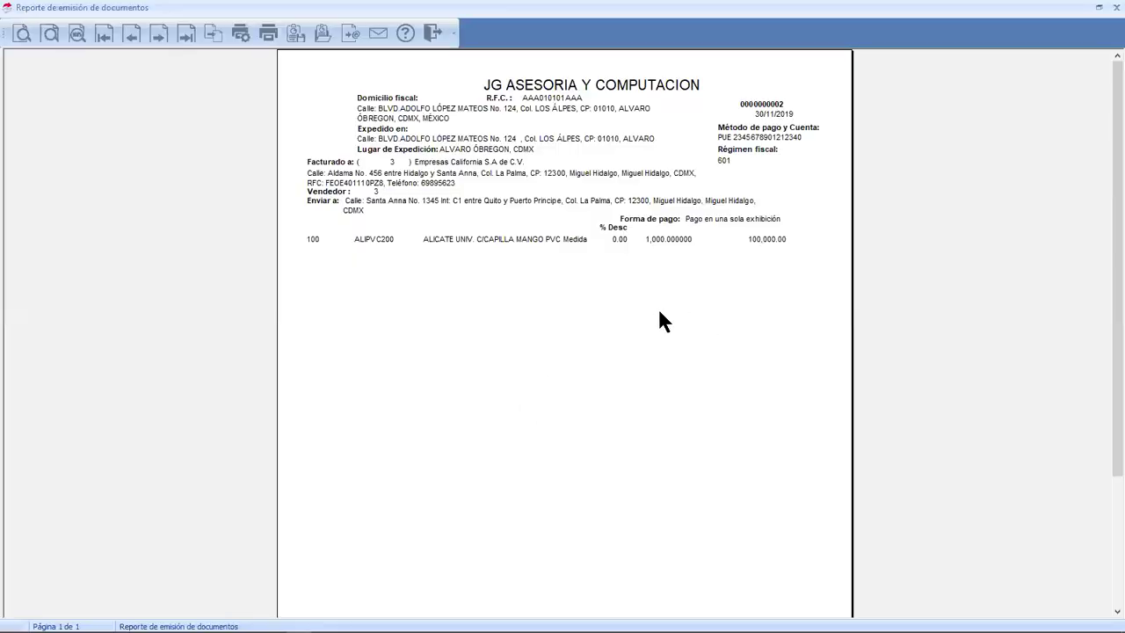
Review the issued invoice's preview down to its totals, close it and exit invoice entry
scroll(656, 305, "down", 3)
scroll(660, 359, "up", 2)
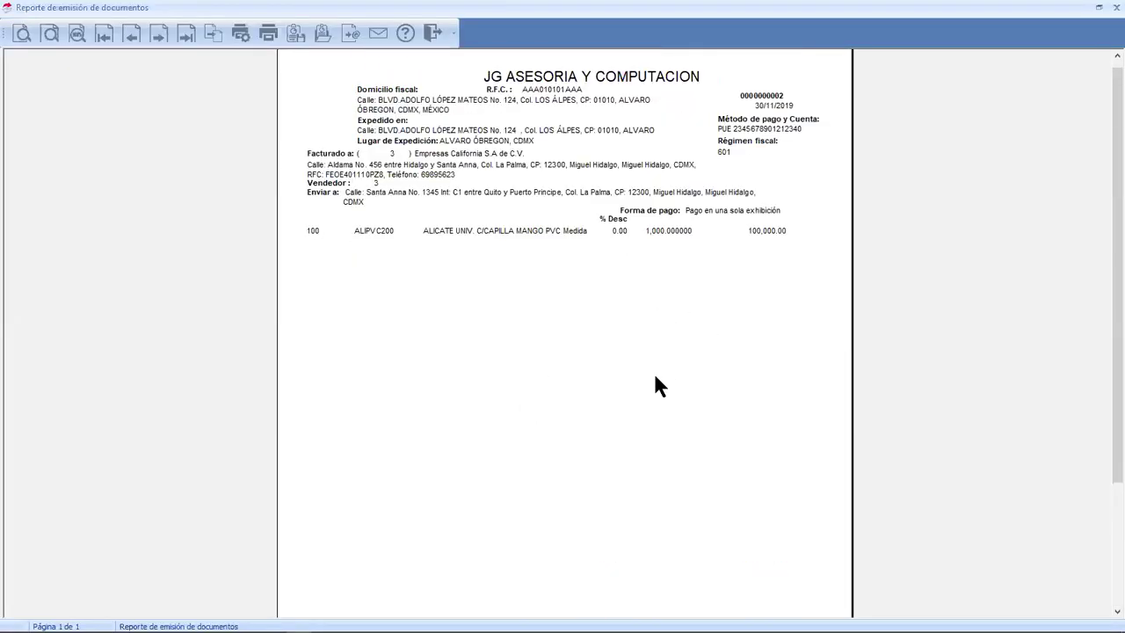
scroll(655, 384, "down", 3)
scroll(656, 377, "up", 4)
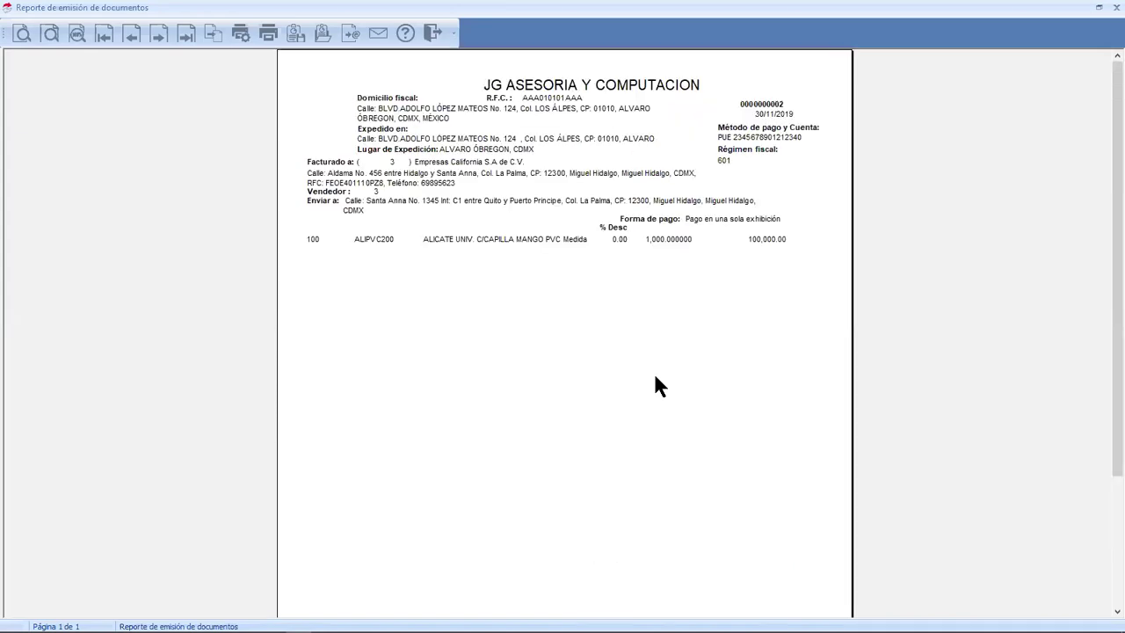
scroll(655, 376, "down", 1)
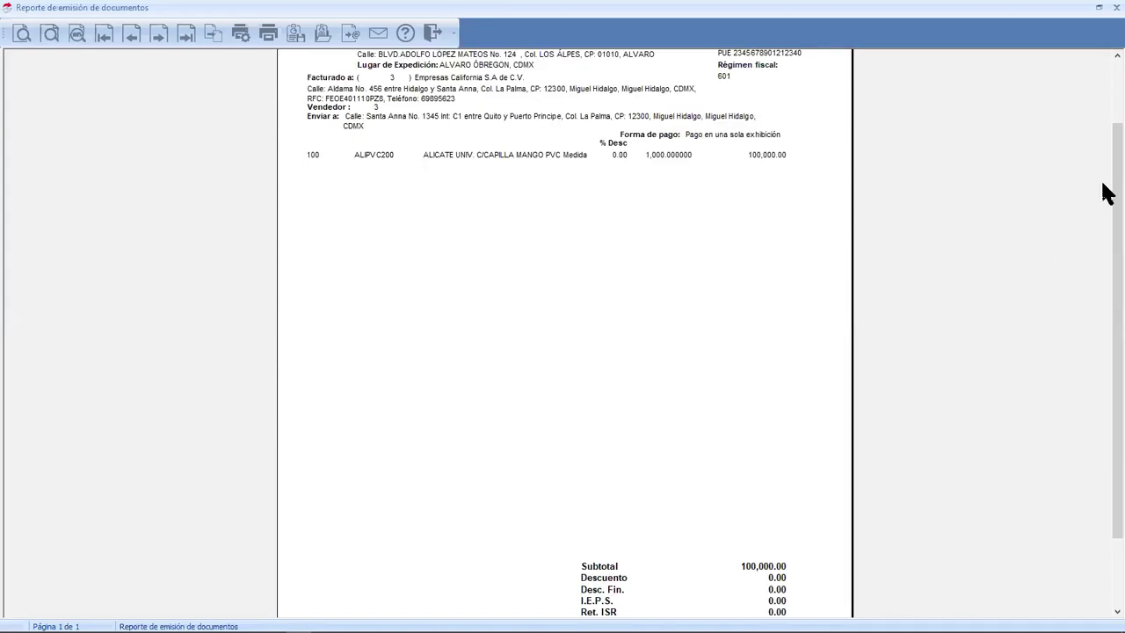
left_click_drag(1106, 240, 1107, 322)
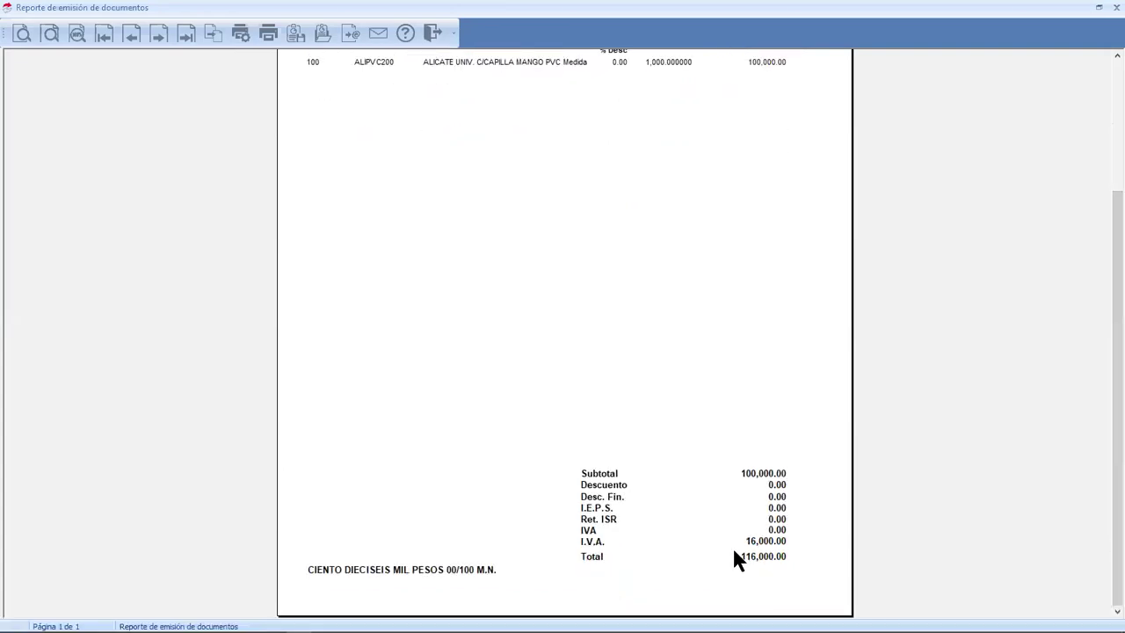
left_click(435, 33)
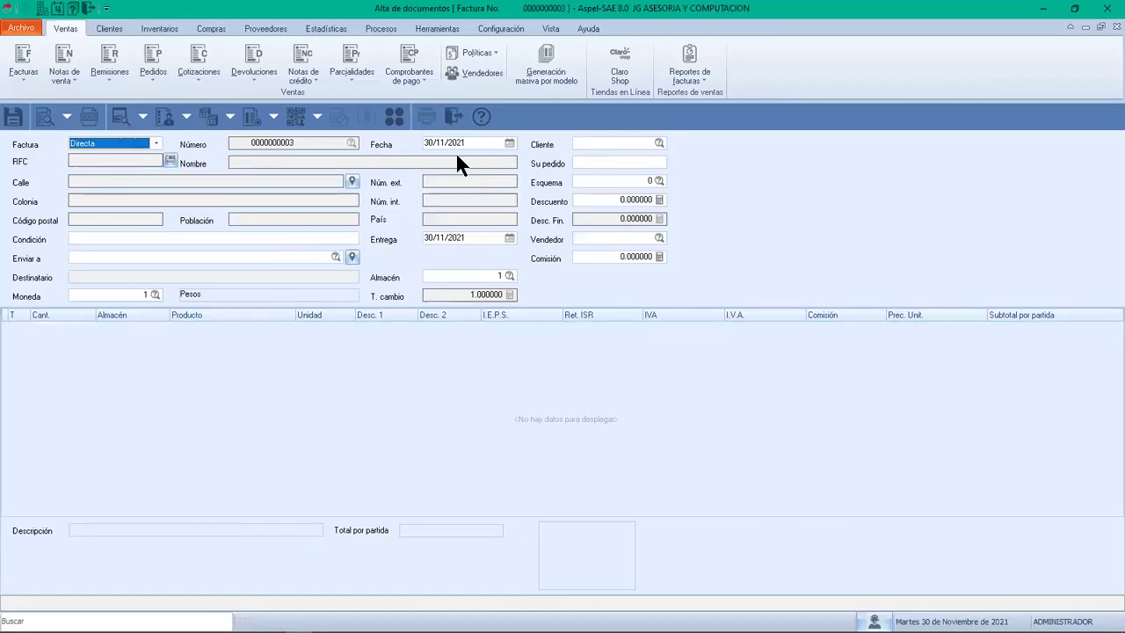
left_click(456, 116)
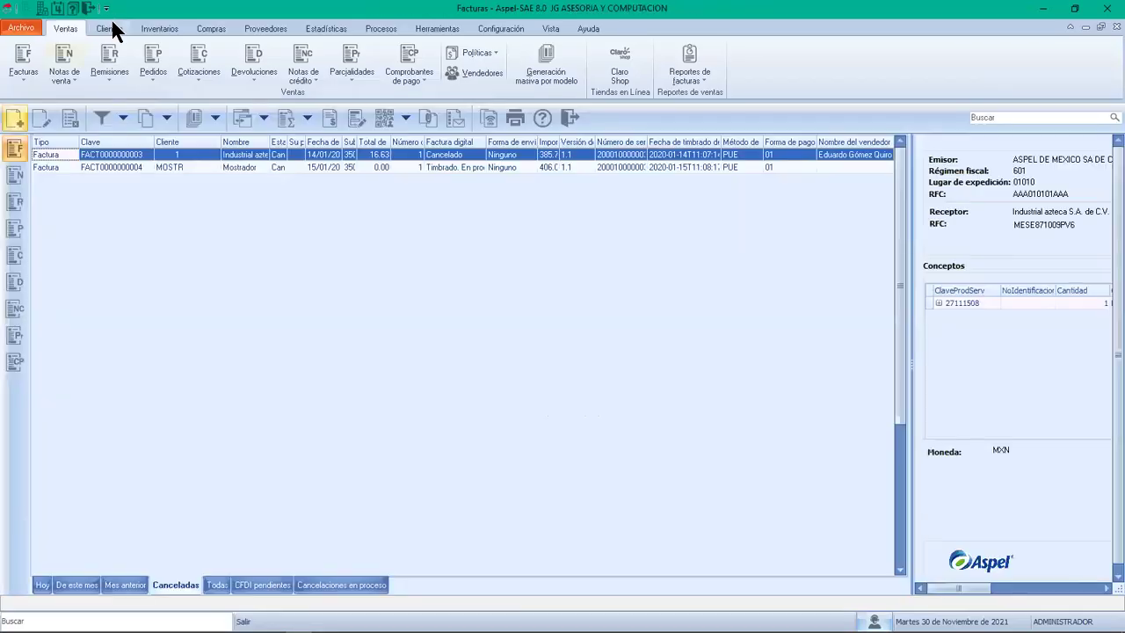
left_click(112, 29)
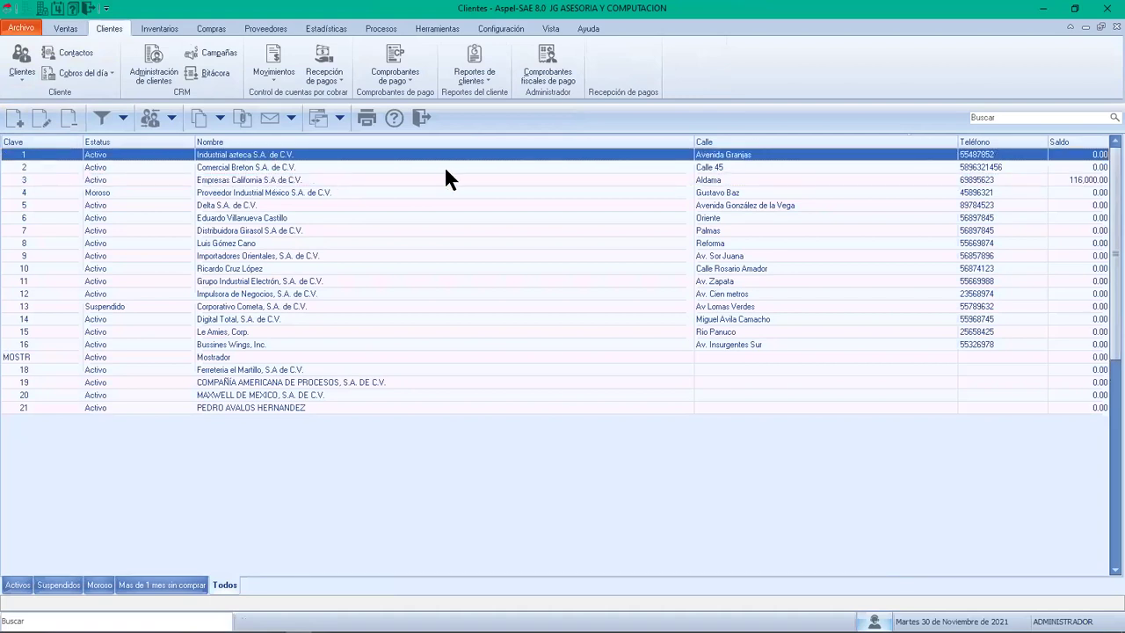
left_click(1056, 180)
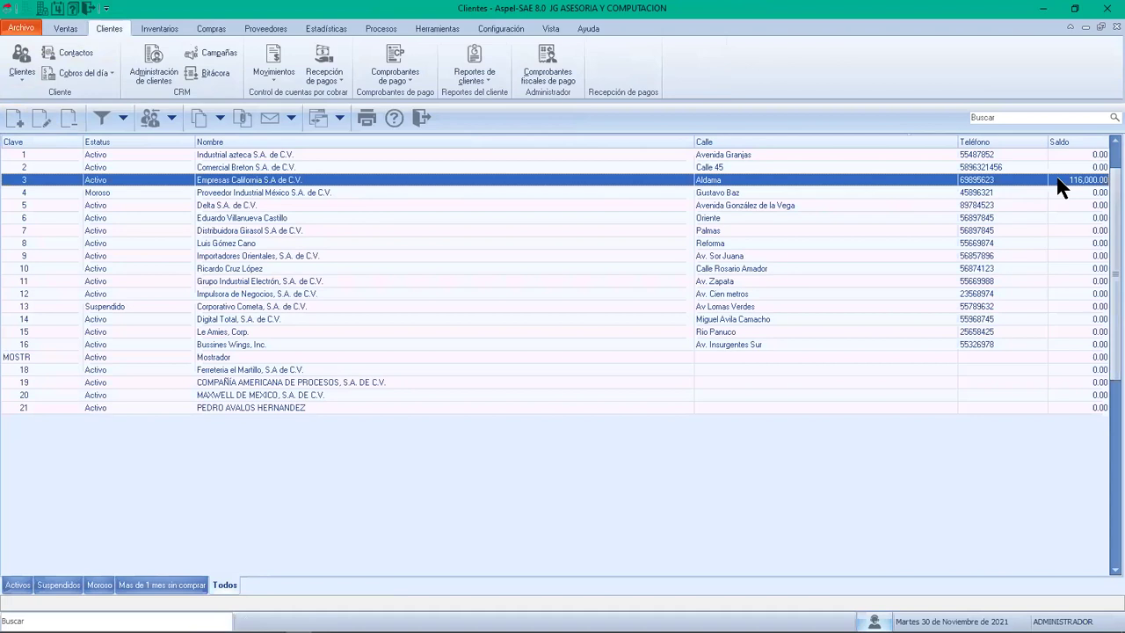
double_click(431, 181)
left_click(40, 239)
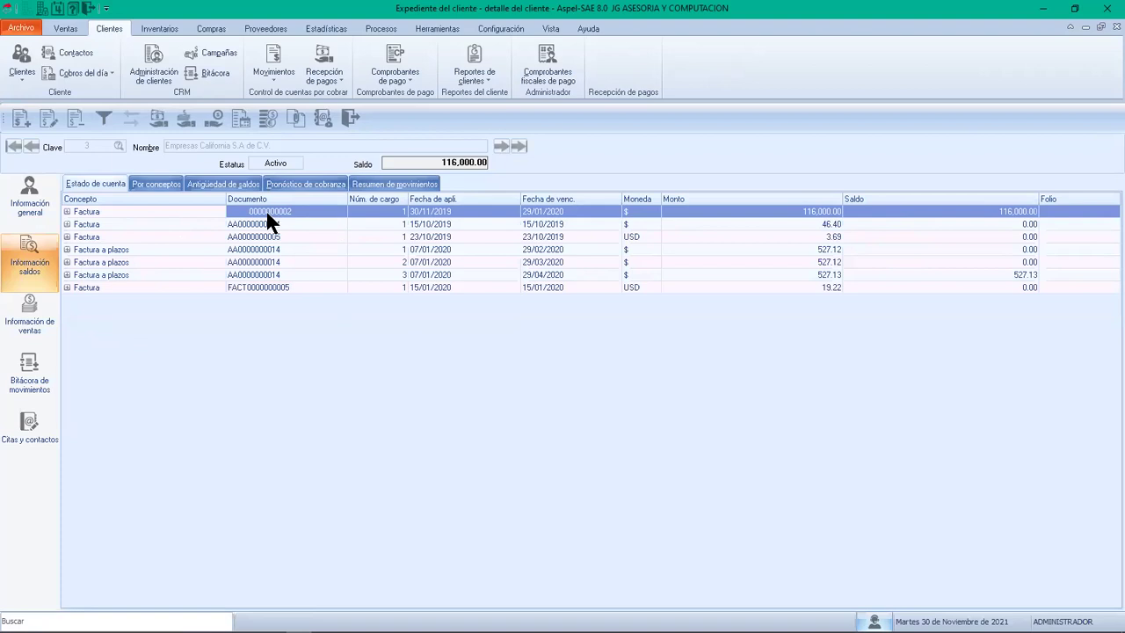
left_click(67, 212)
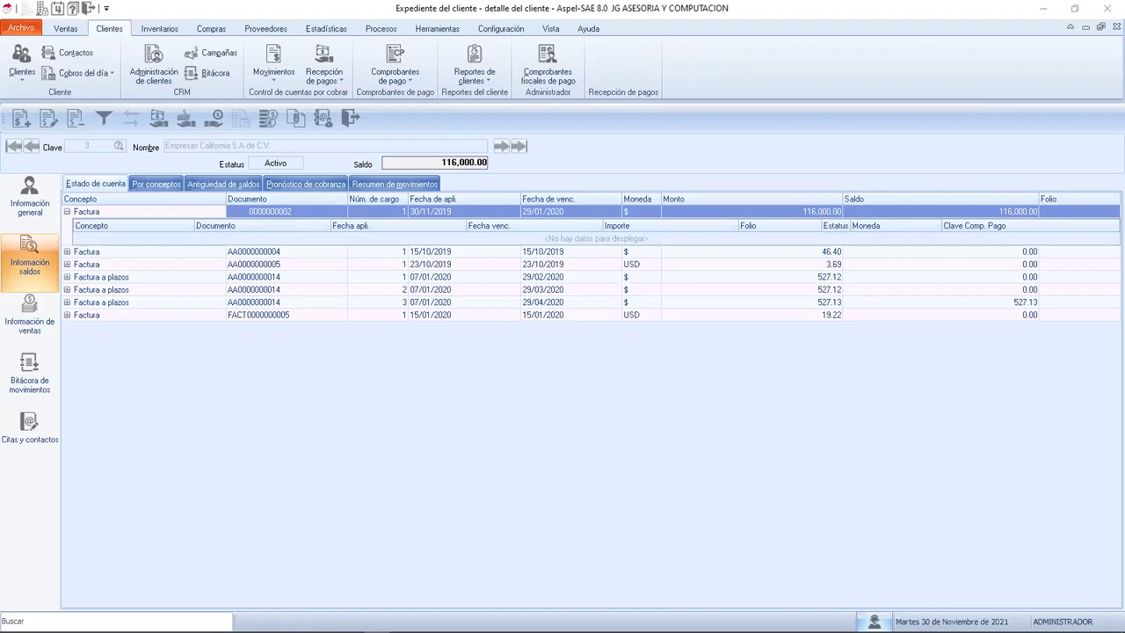
Start a new direct credit note dated 30/11/2019 and accept the date warning
left_click(66, 28)
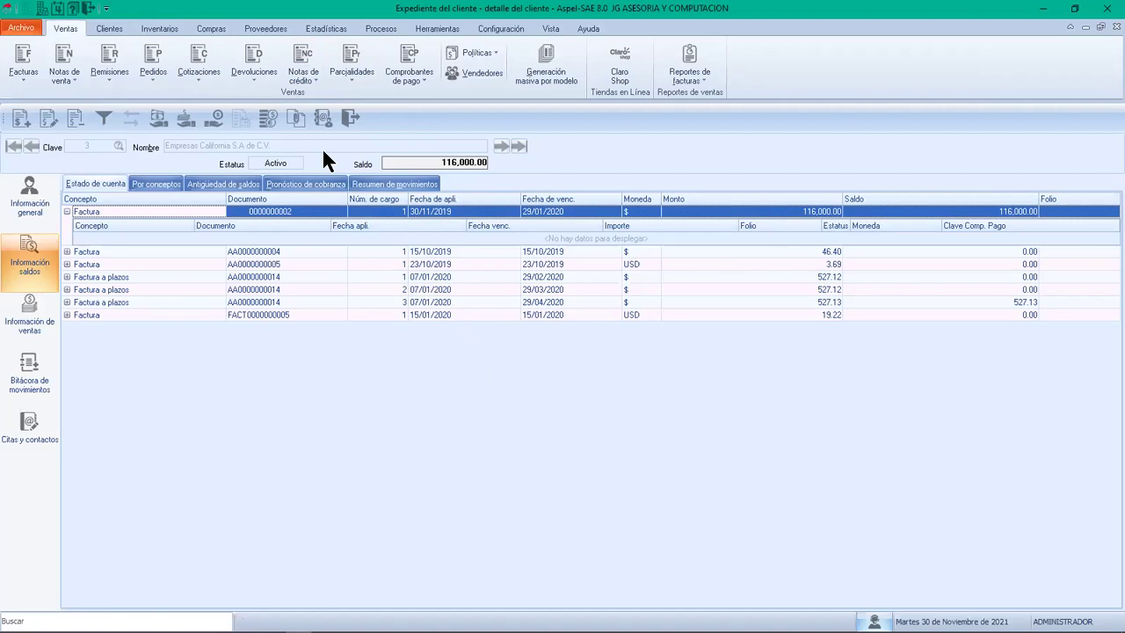
left_click(305, 54)
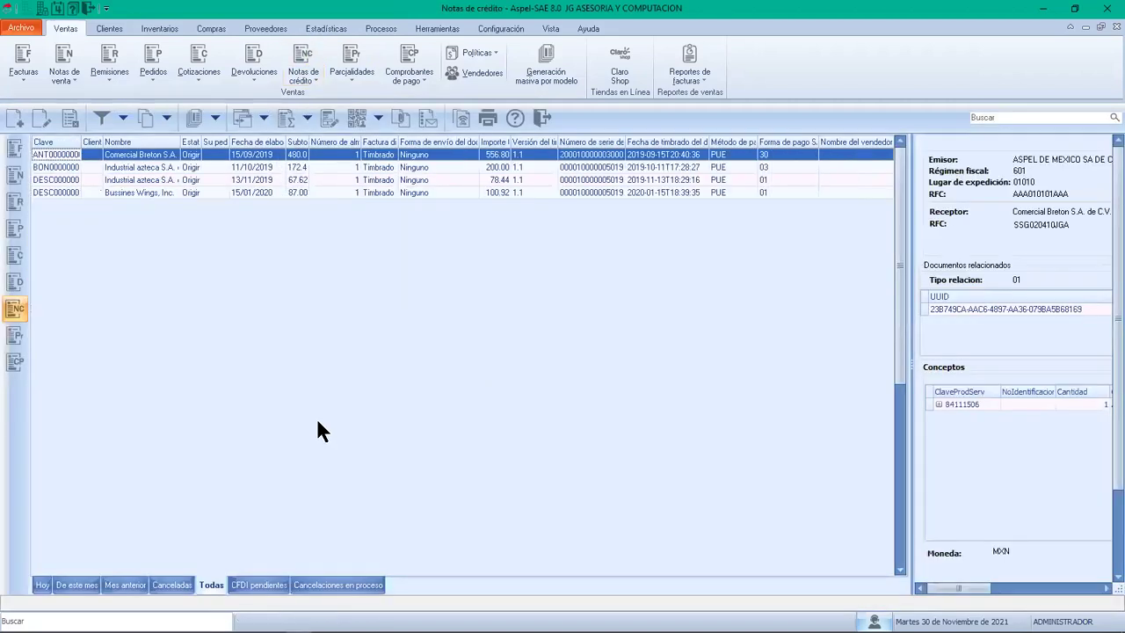
left_click(19, 126)
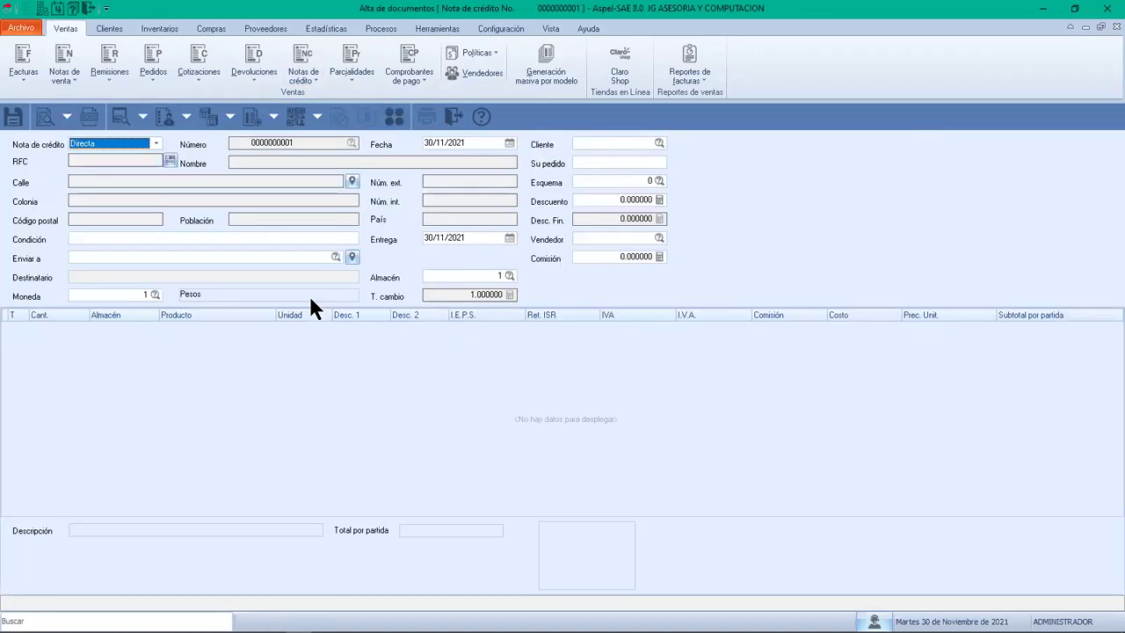
key("Tab")
left_click(489, 142)
key("BackSpace")
type("19")
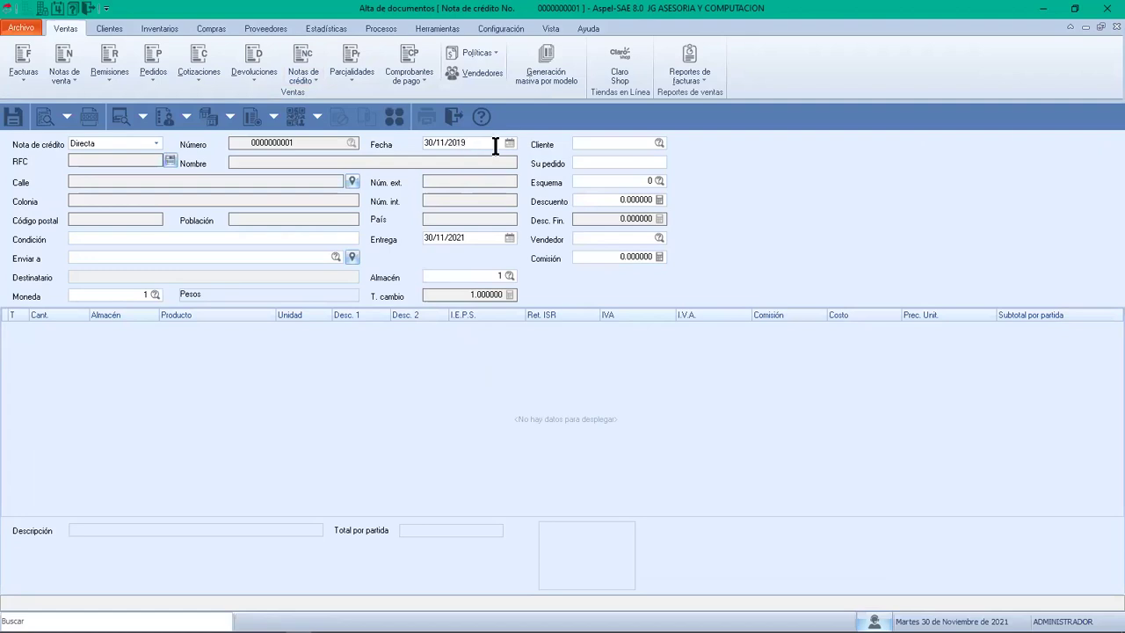
key("Tab")
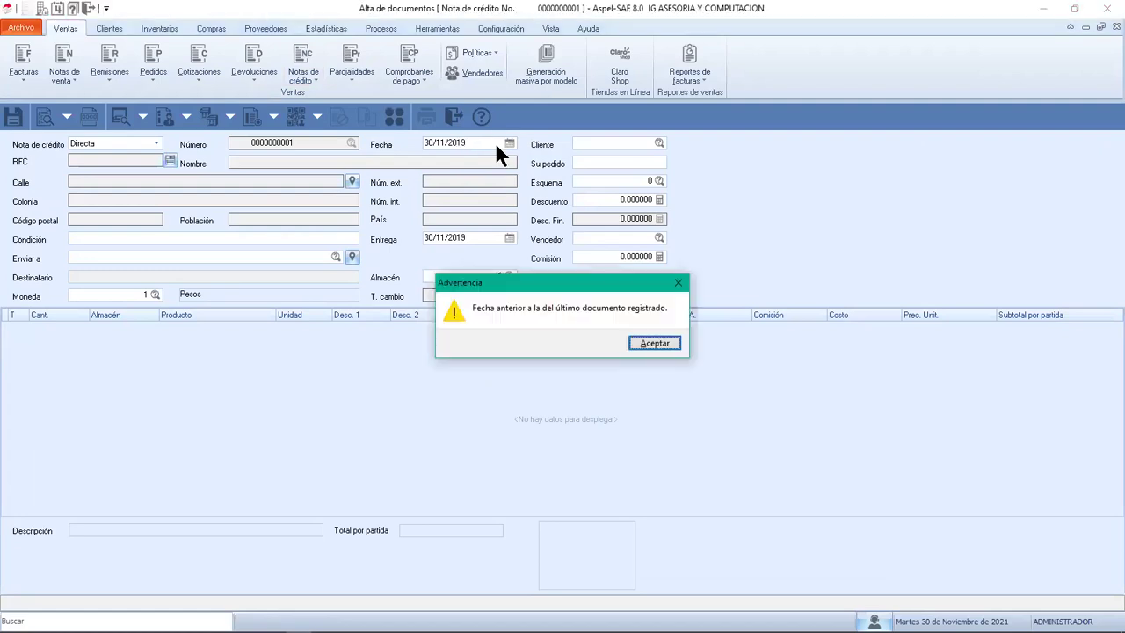
left_click(656, 343)
Assign client 3 and tax scheme 1 to the credit note, keeping the default discount, salesperson and commission
type("3")
key("Tab")
key("Tab")
key("Tab")
key("Tab")
key("Tab")
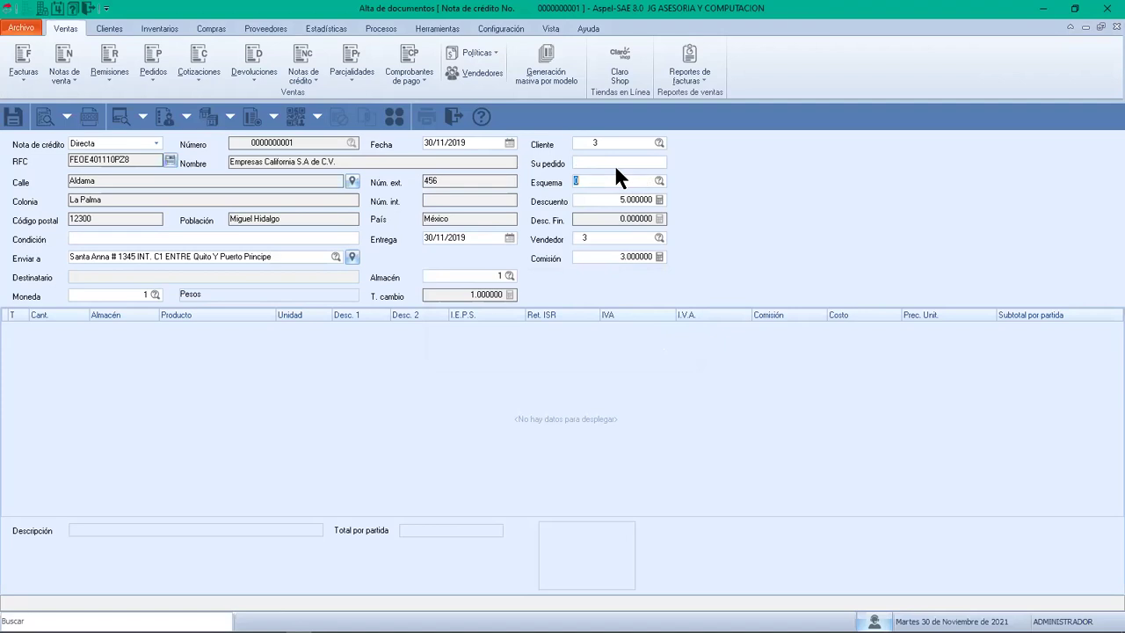
type("1")
key("Tab")
key("Tab")
key("Tab")
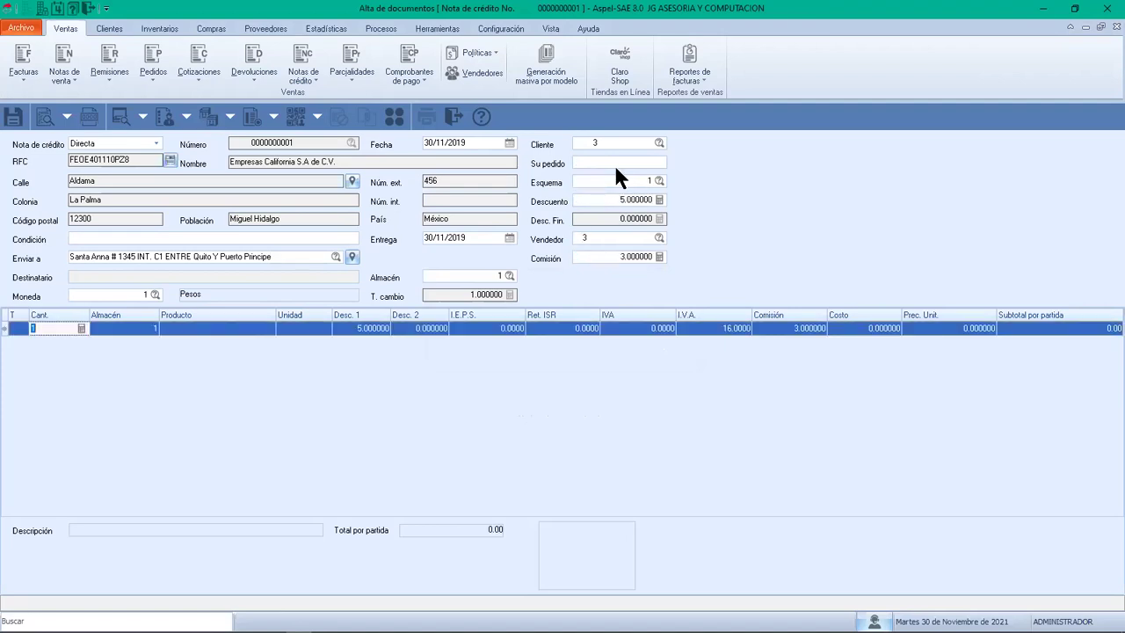
Add a line for one unit of SERV-009, the volume discount service, from warehouse 1
key("Tab")
key("Tab")
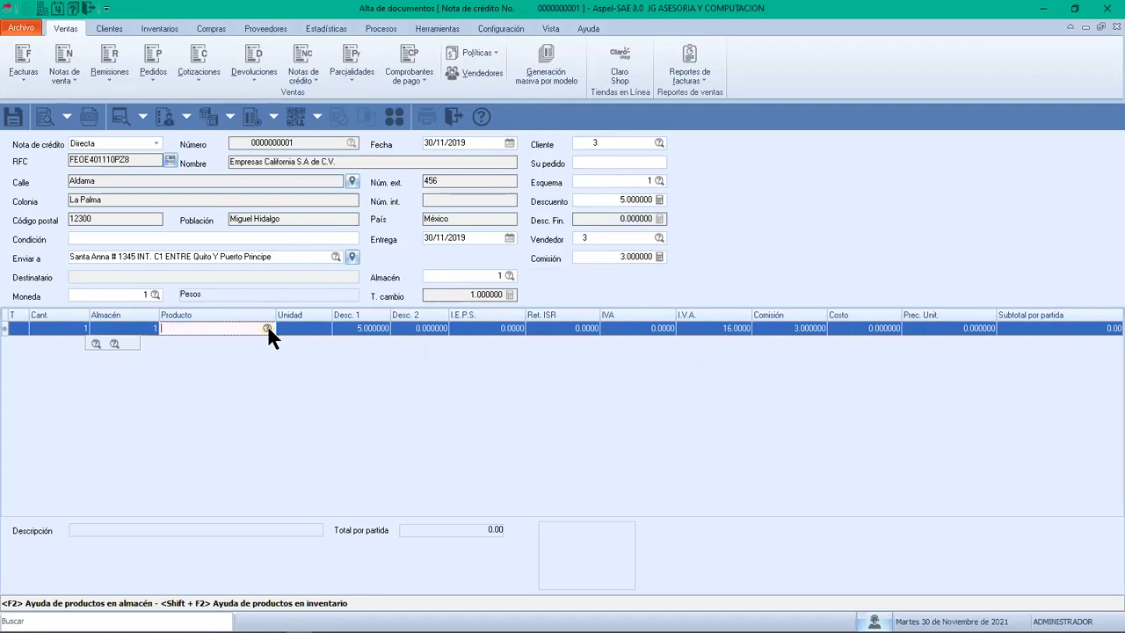
key("F2")
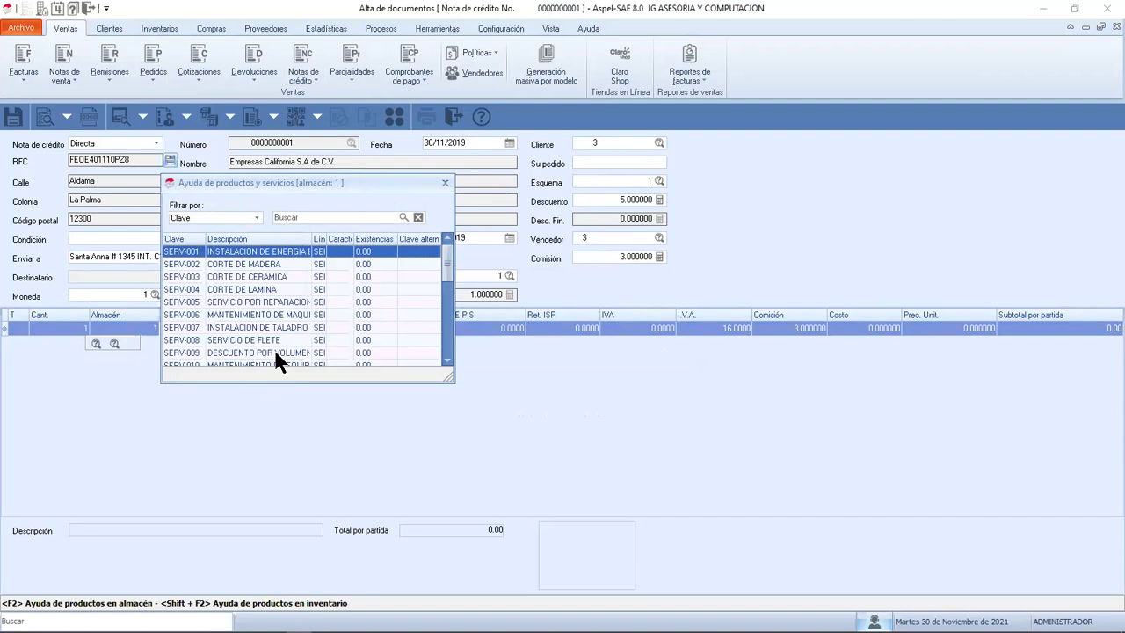
double_click(275, 351)
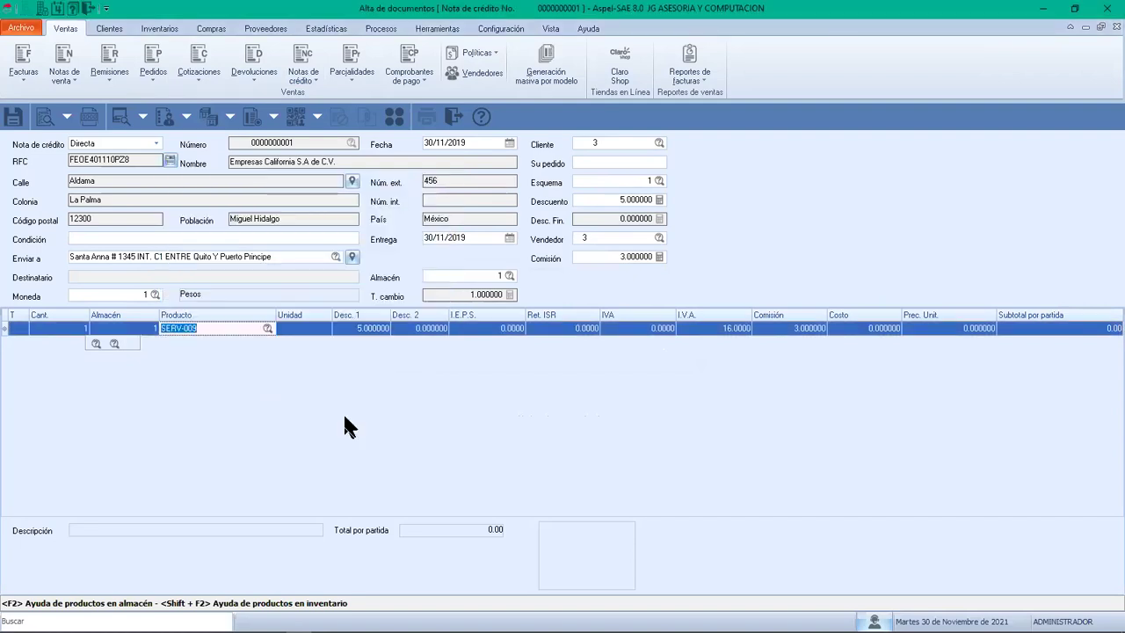
key("Return")
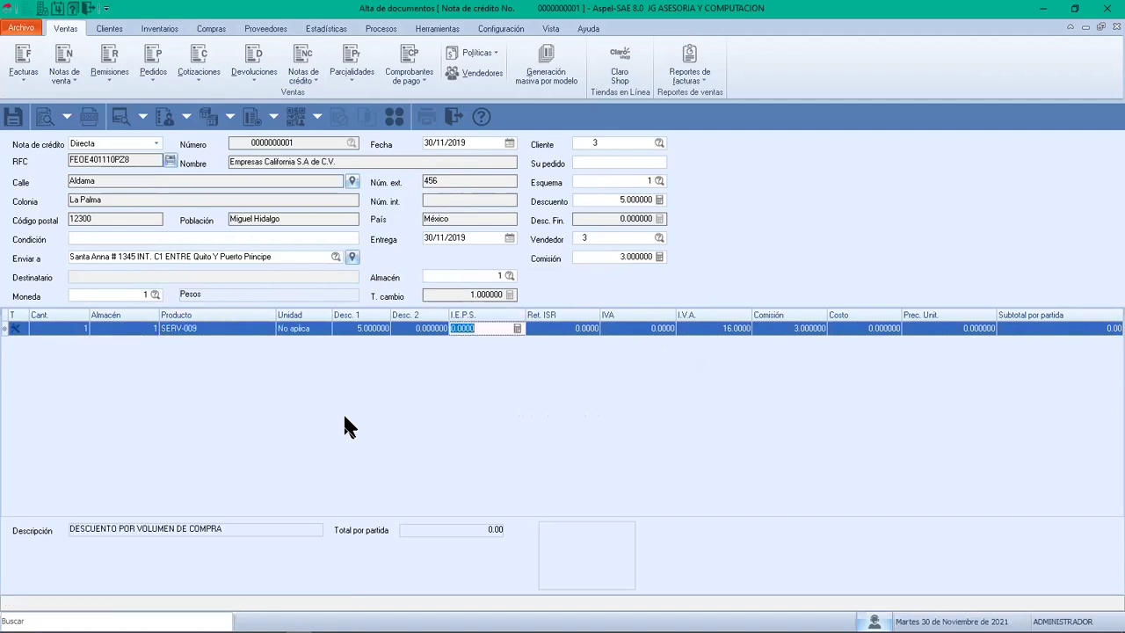
Keep the line's default taxes, commission, cost and price, and complete it without observations
key("Return")
key("Return")
key("Return")
key("Return")
key("Return")
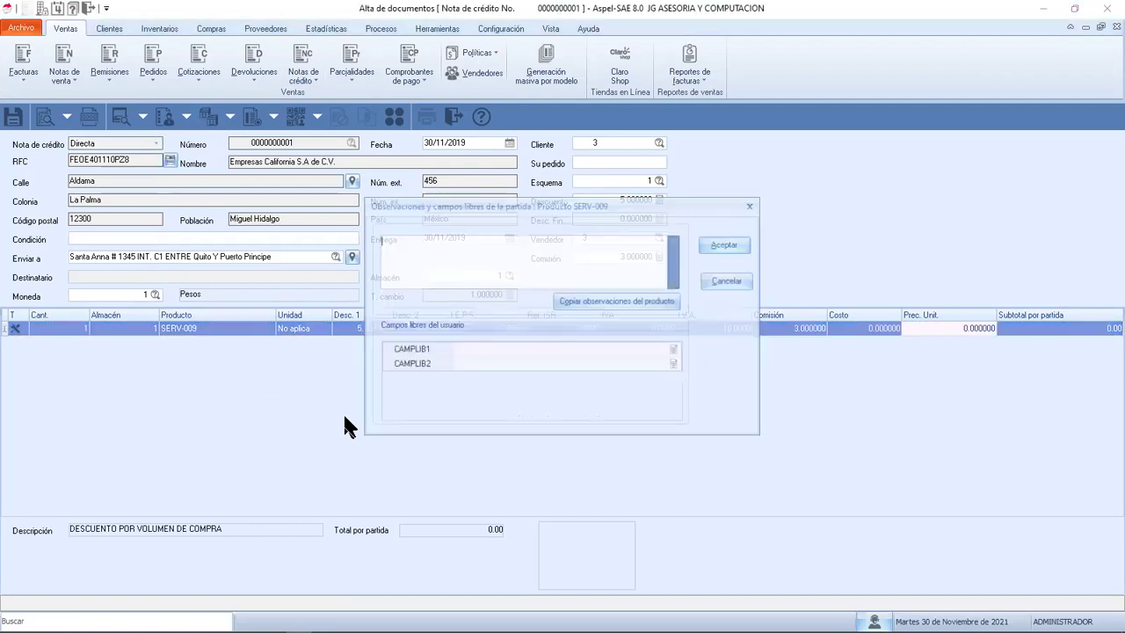
left_click(726, 277)
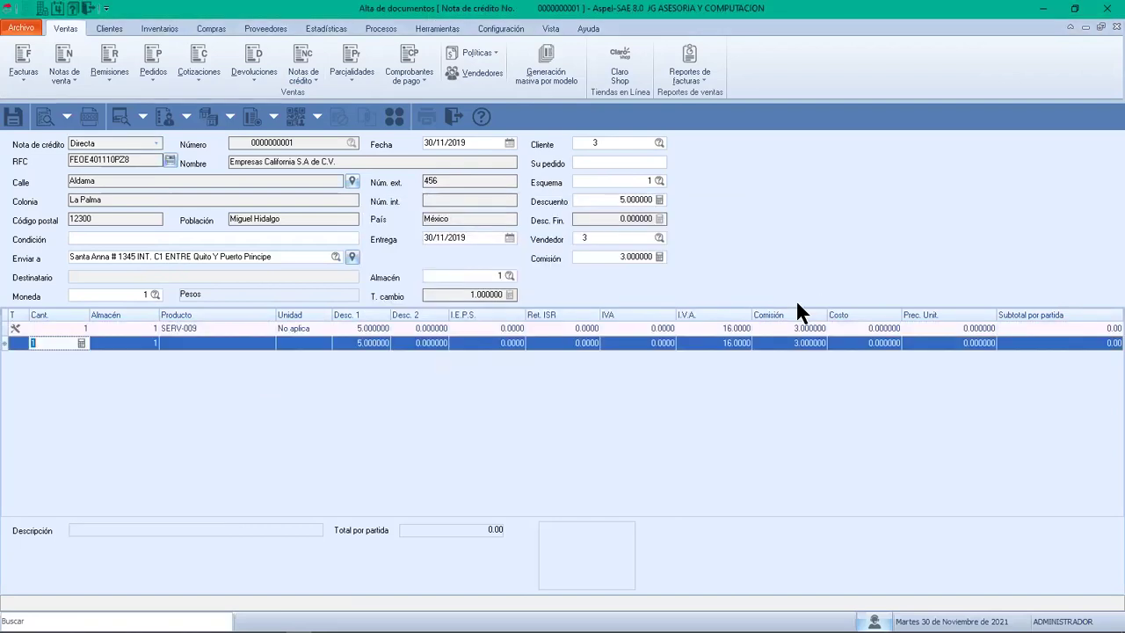
Set the SERV-009 line's unit price to 200
left_click(931, 325)
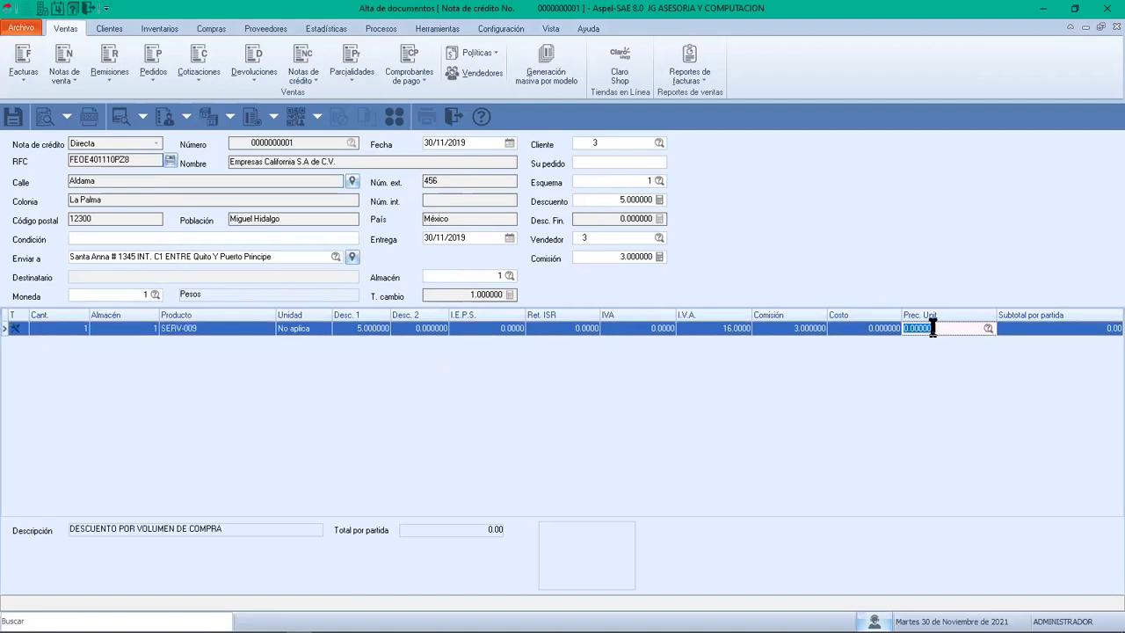
type("200")
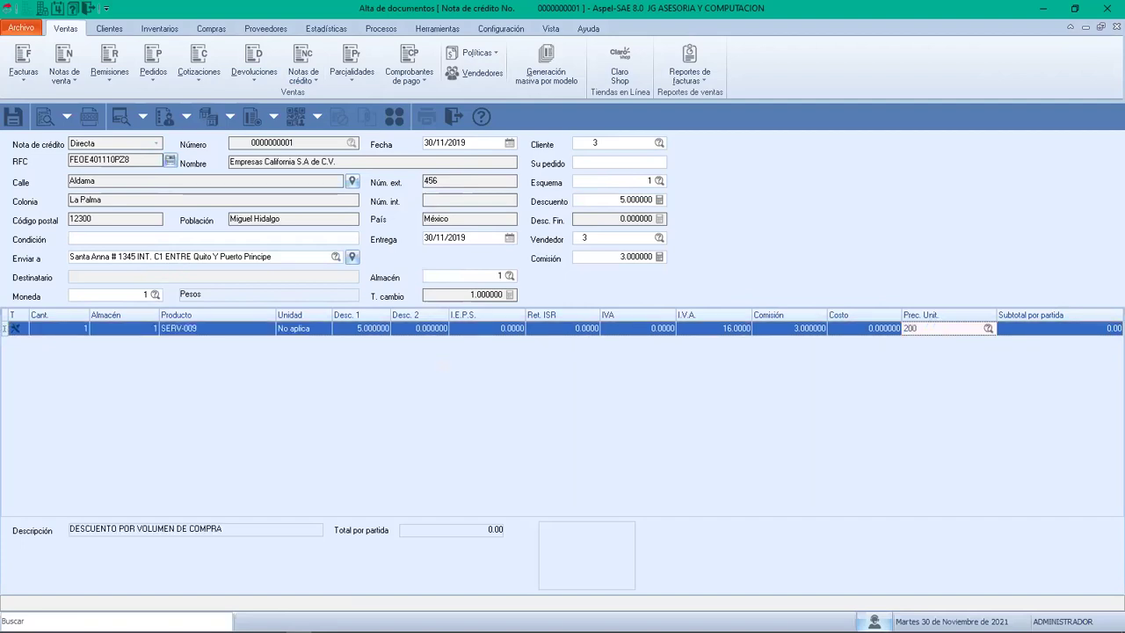
key("Return")
key("Return")
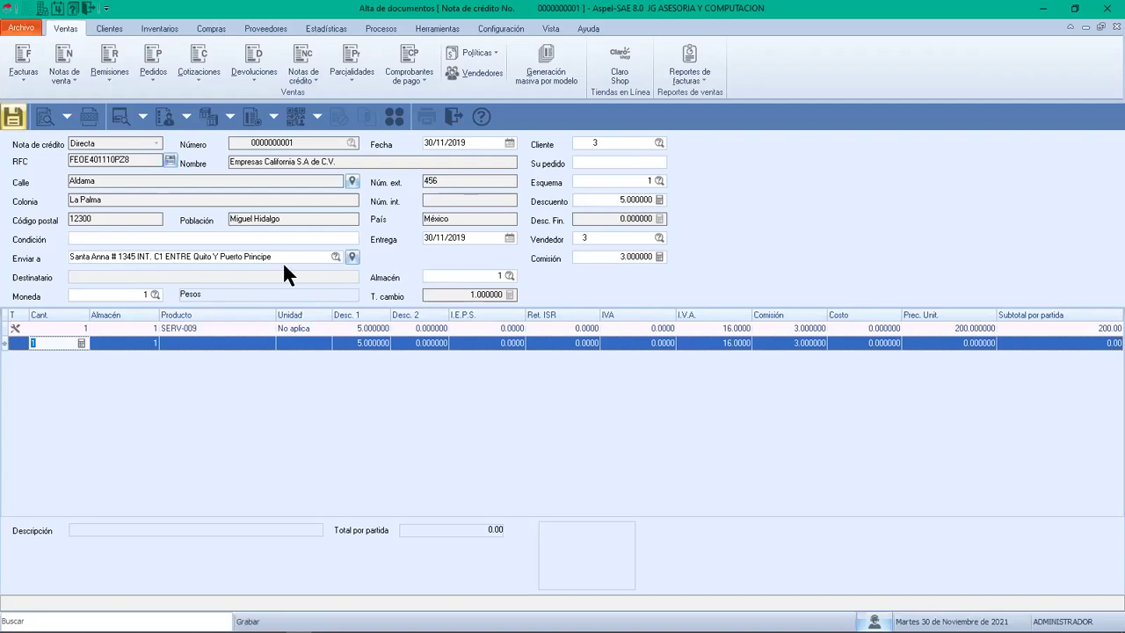
Check the credit note's totals with blank document observations and return to editing without saving it
key("F3")
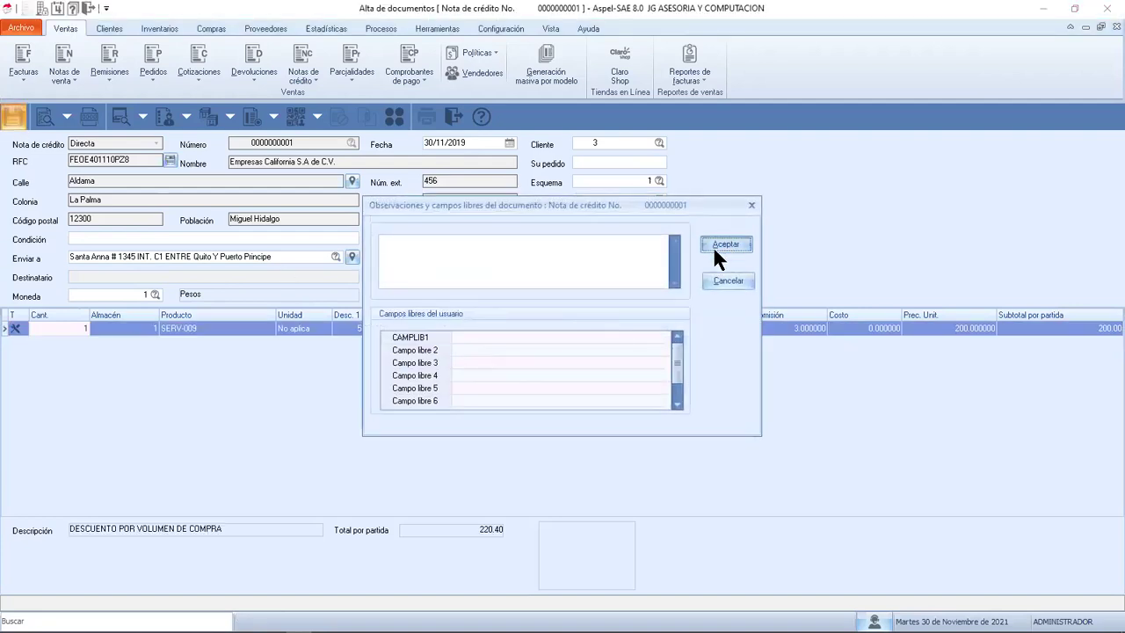
left_click(717, 247)
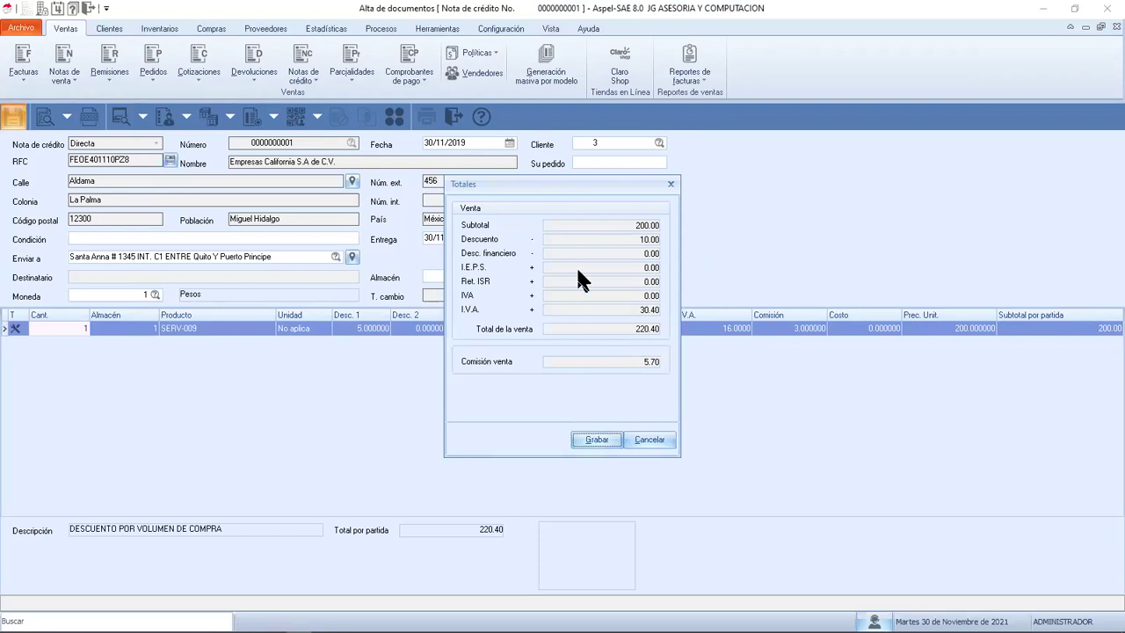
left_click(655, 431)
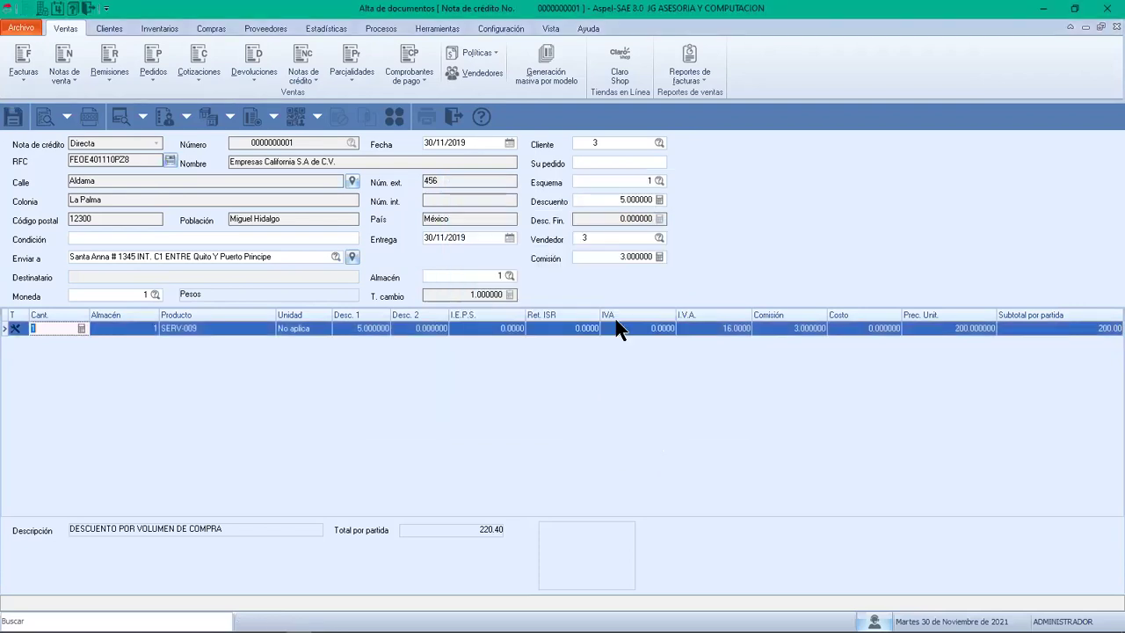
Set the credit note's general client discount to 0 percent and return to the SERV-009 line
left_click(617, 197)
left_click_drag(648, 196, 497, 208)
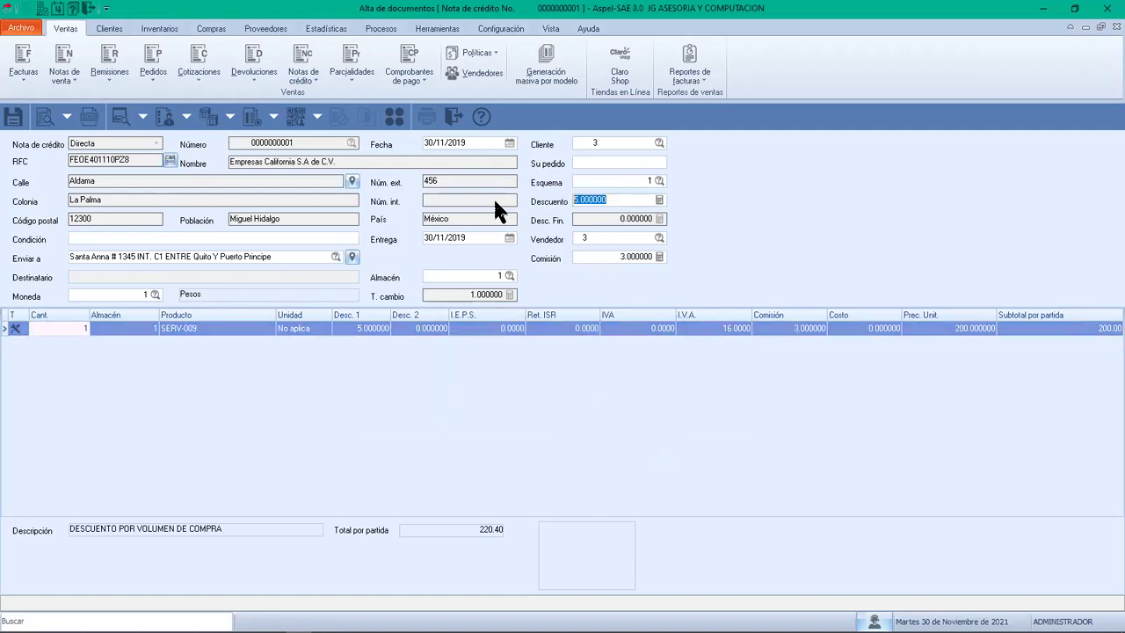
type("0")
key("Tab")
key("Tab")
key("Tab")
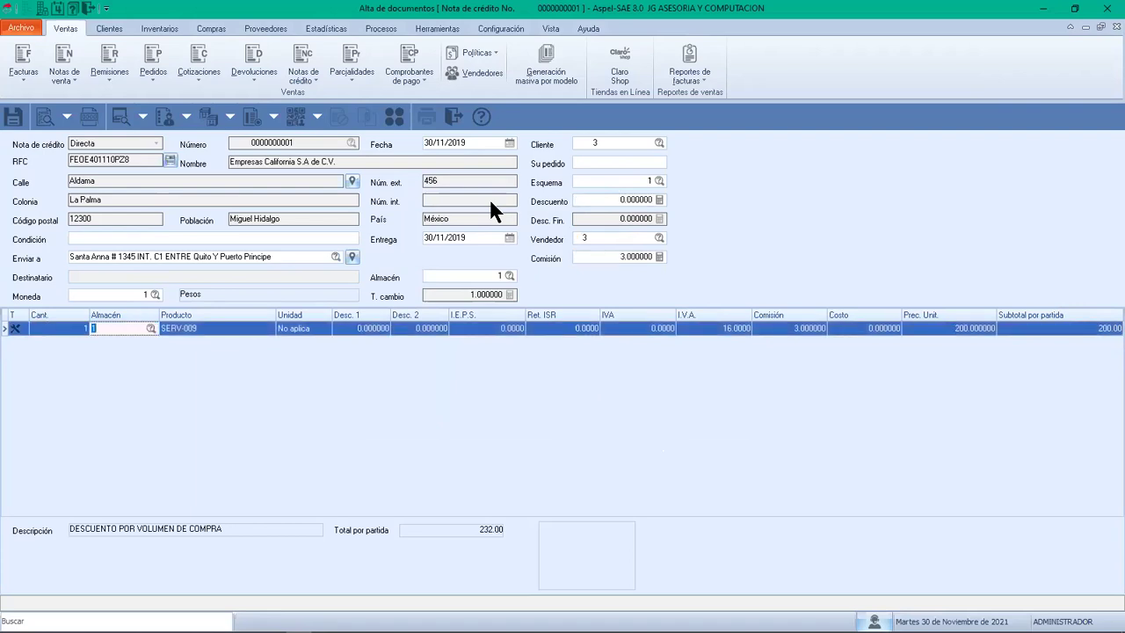
Keep the SERV-009 line's remaining values and complete it with blank observations
key("Tab")
key("Tab")
key("Tab")
key("Tab")
key("Tab")
key("Tab")
key("Tab")
key("Tab")
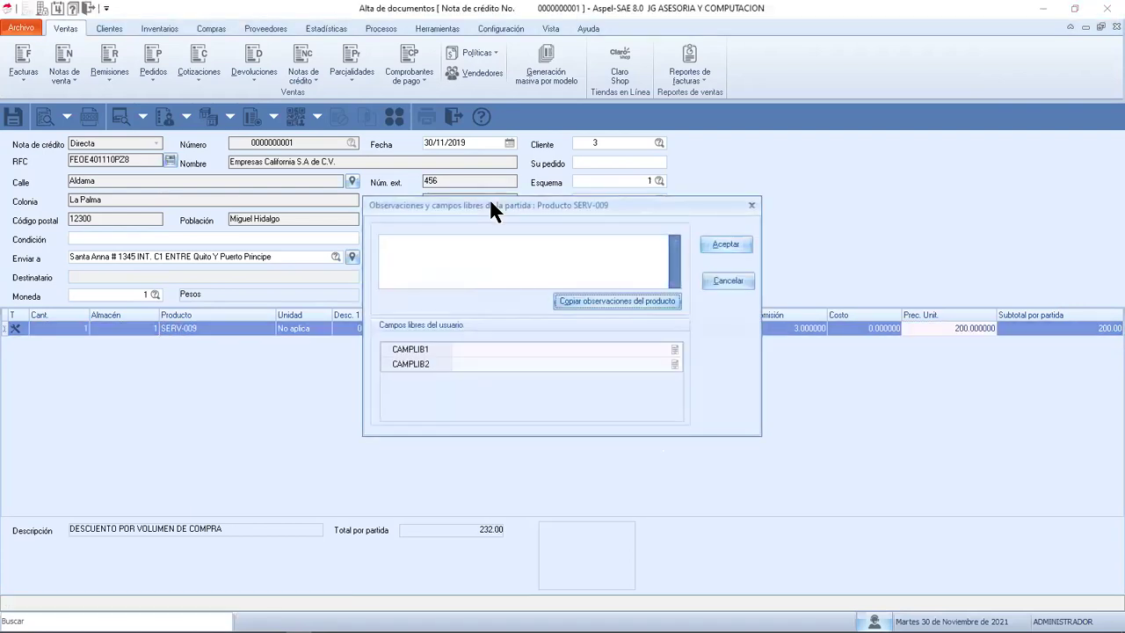
left_click(718, 236)
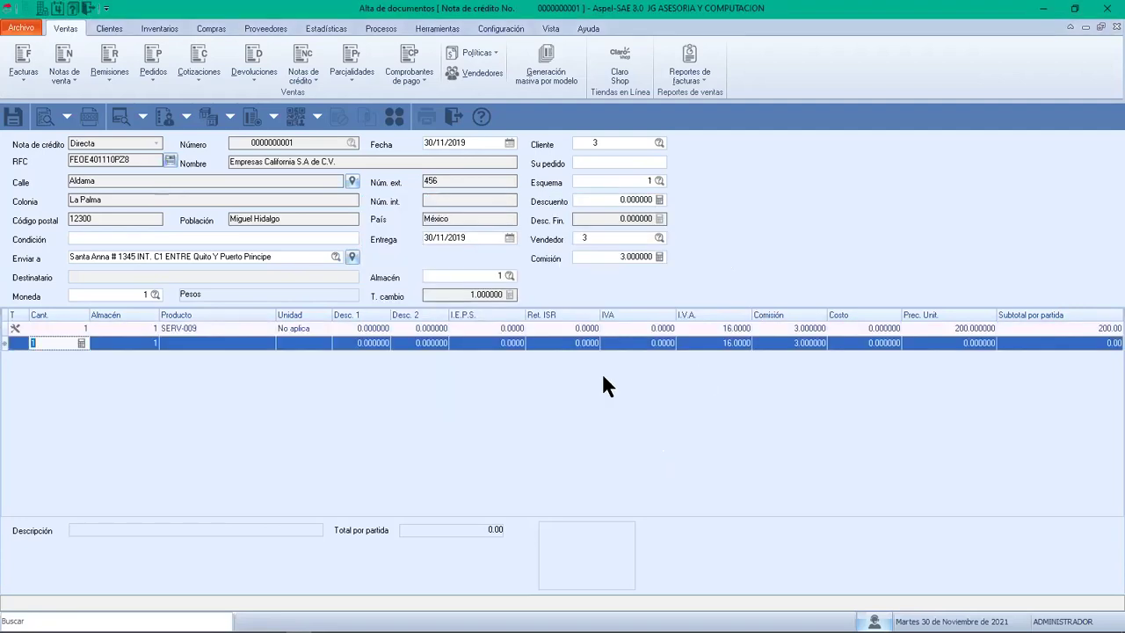
Save the credit note with blank document observations, agreeing to continue despite the client's credit limit
key("Escape")
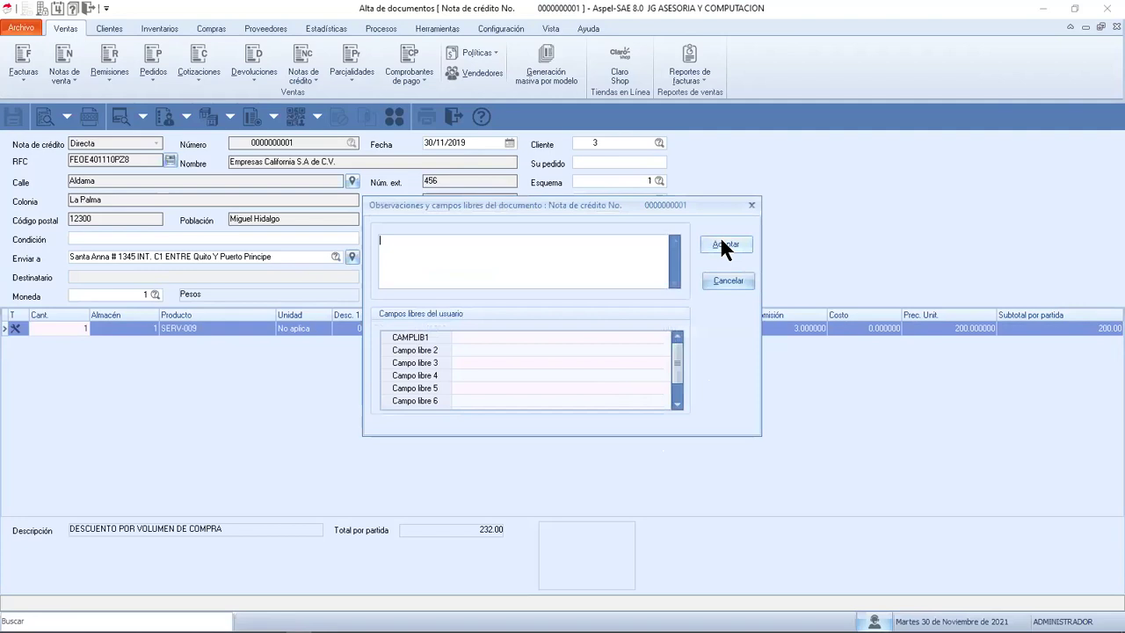
left_click(724, 245)
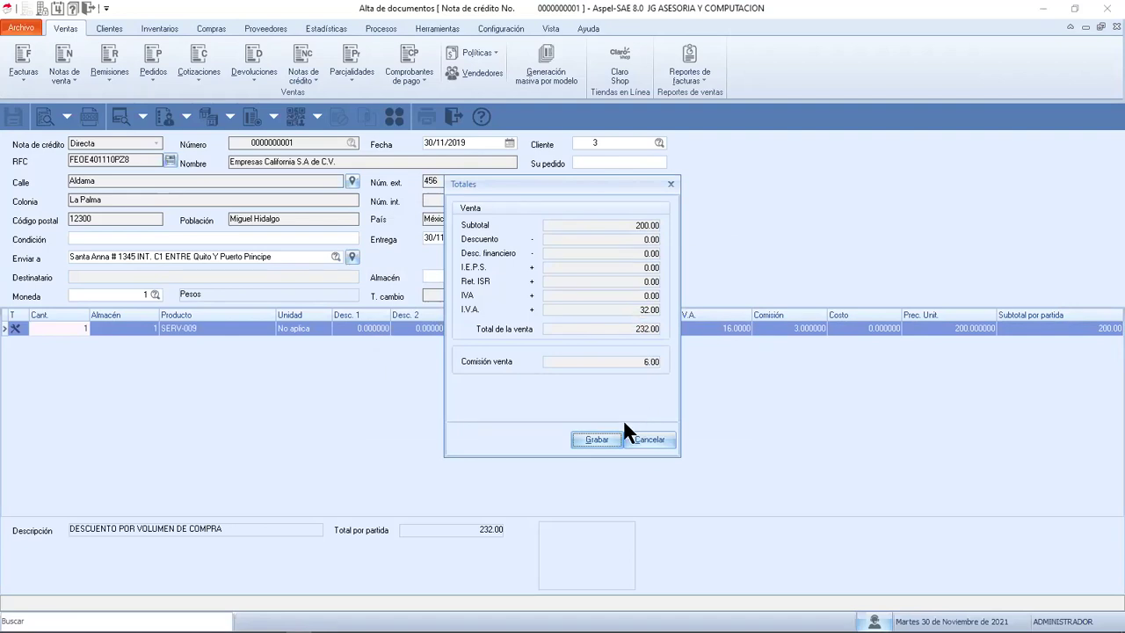
left_click(601, 438)
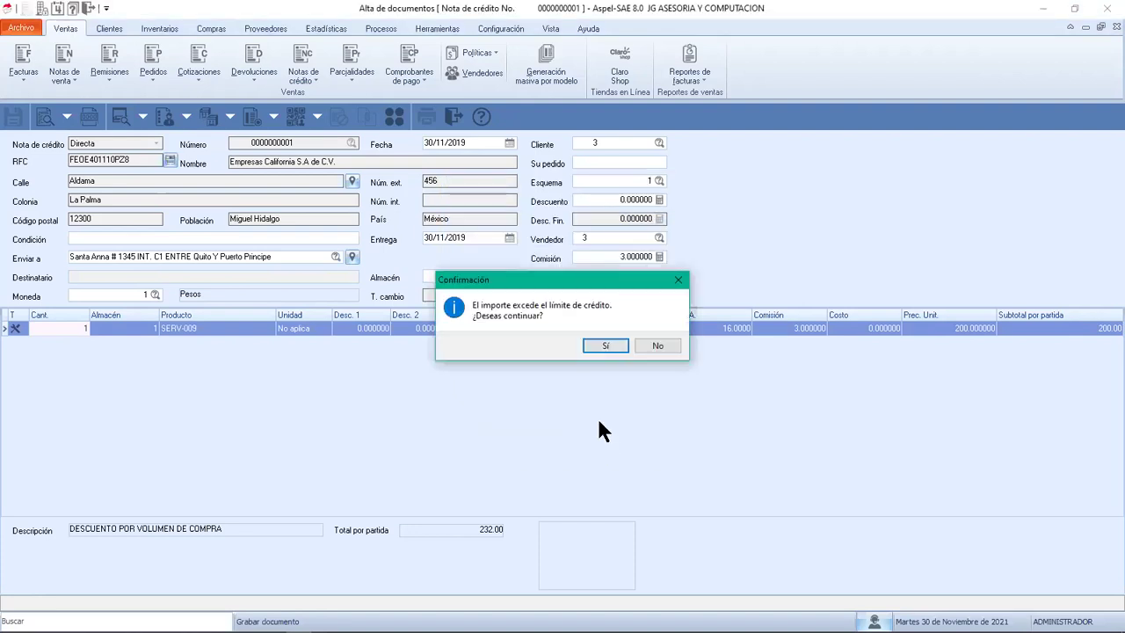
left_click(605, 345)
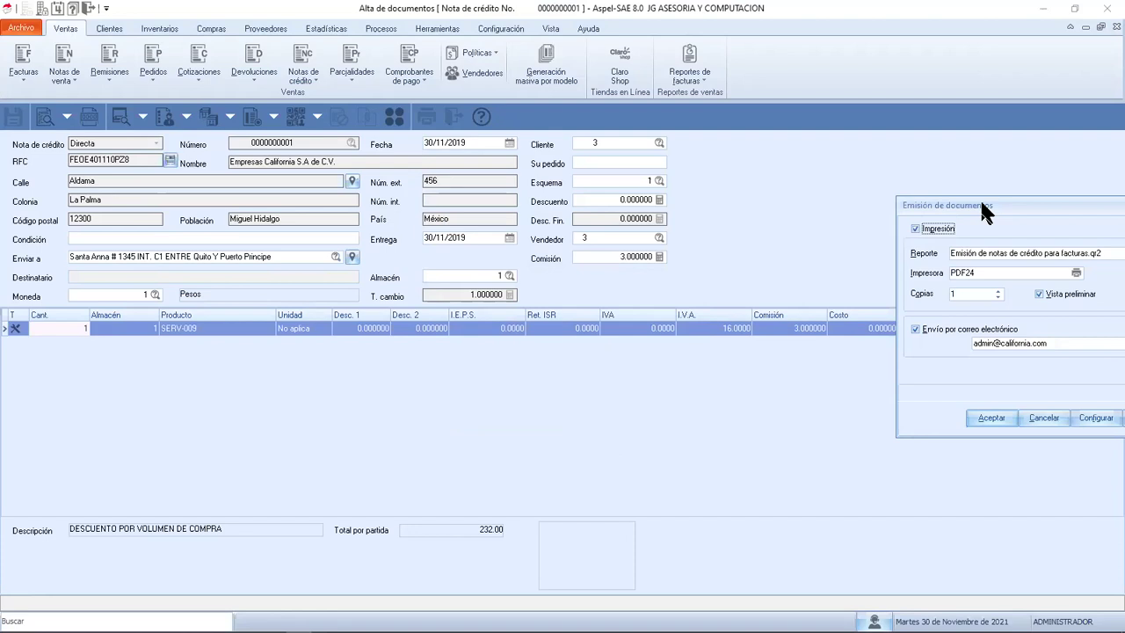
Issue the credit note as a print preview with sending by e-mail turned off
left_click_drag(979, 197, 457, 204)
left_click(394, 329)
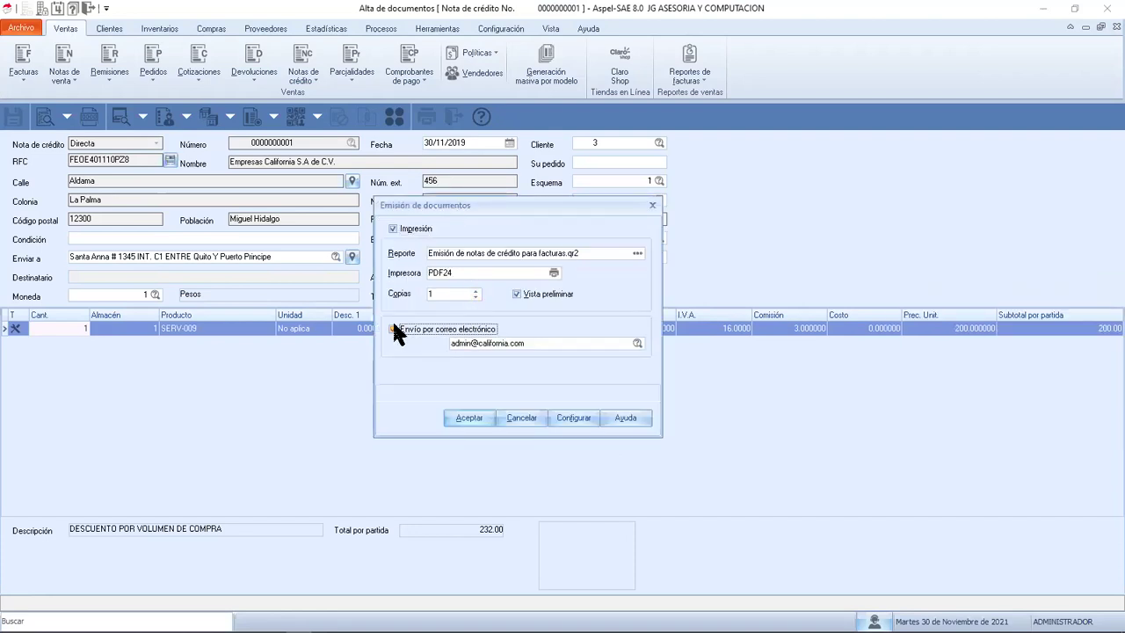
left_click(469, 417)
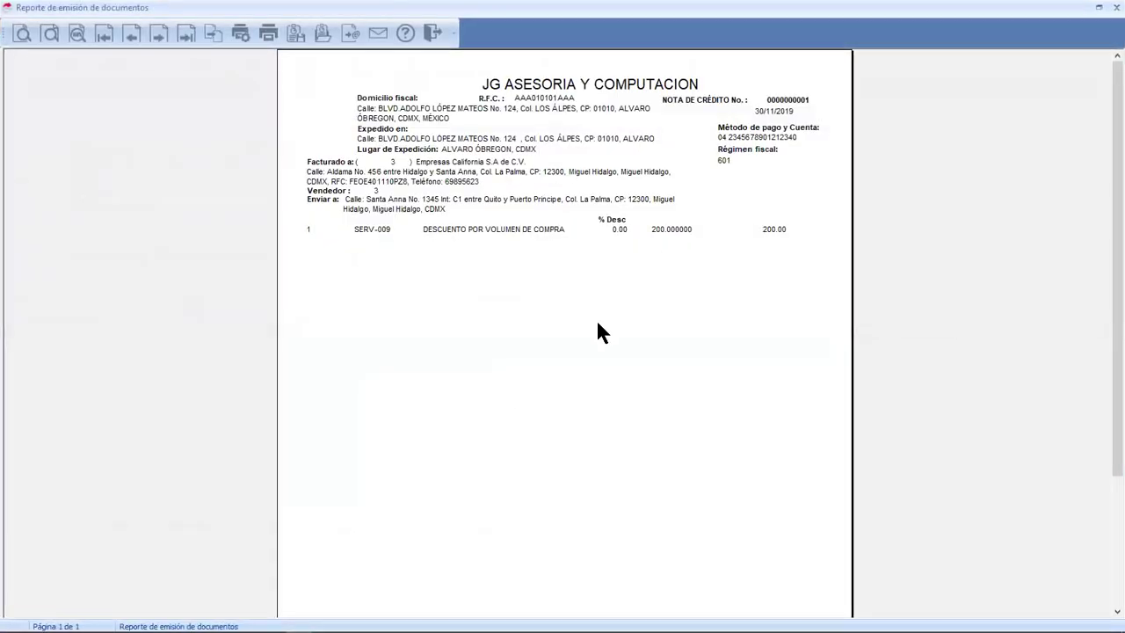
Review the issued credit note's preview, then close it along with the credit note form and list
scroll(593, 334, "down", 5)
scroll(589, 335, "up", 5)
scroll(588, 333, "up", 1)
scroll(588, 303, "down", 3)
scroll(589, 303, "up", 3)
left_click(434, 34)
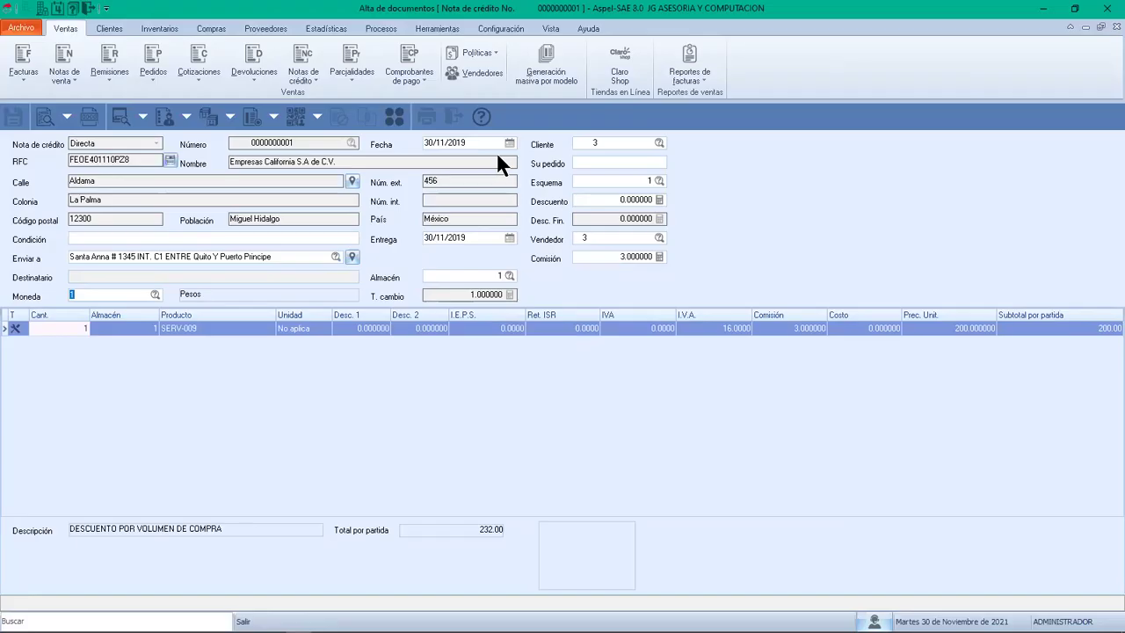
left_click(452, 116)
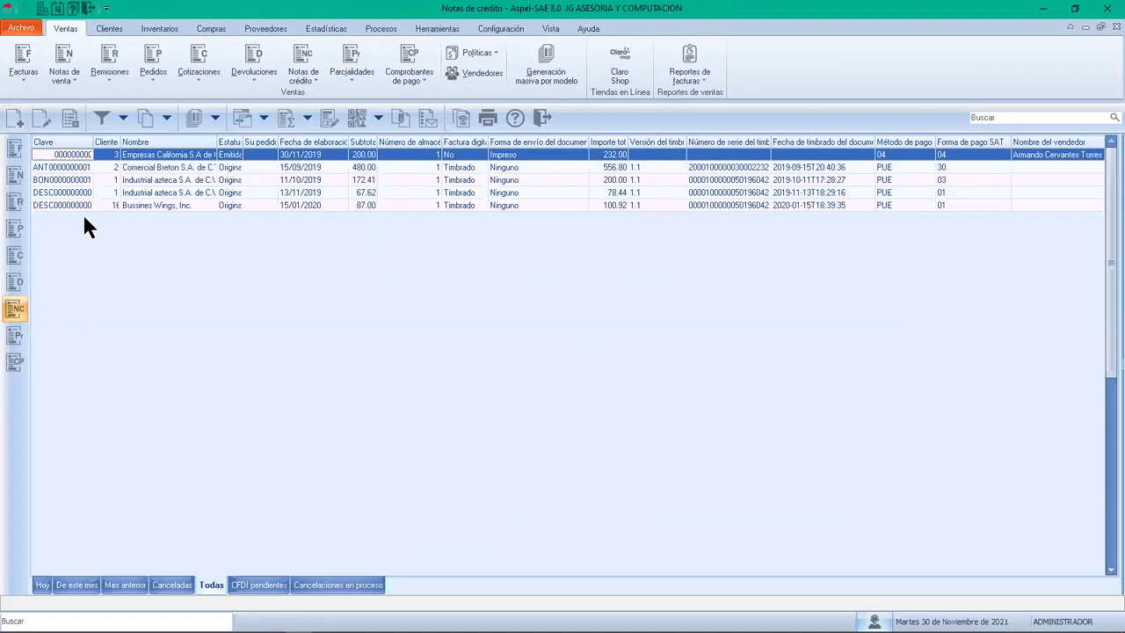
left_click(544, 116)
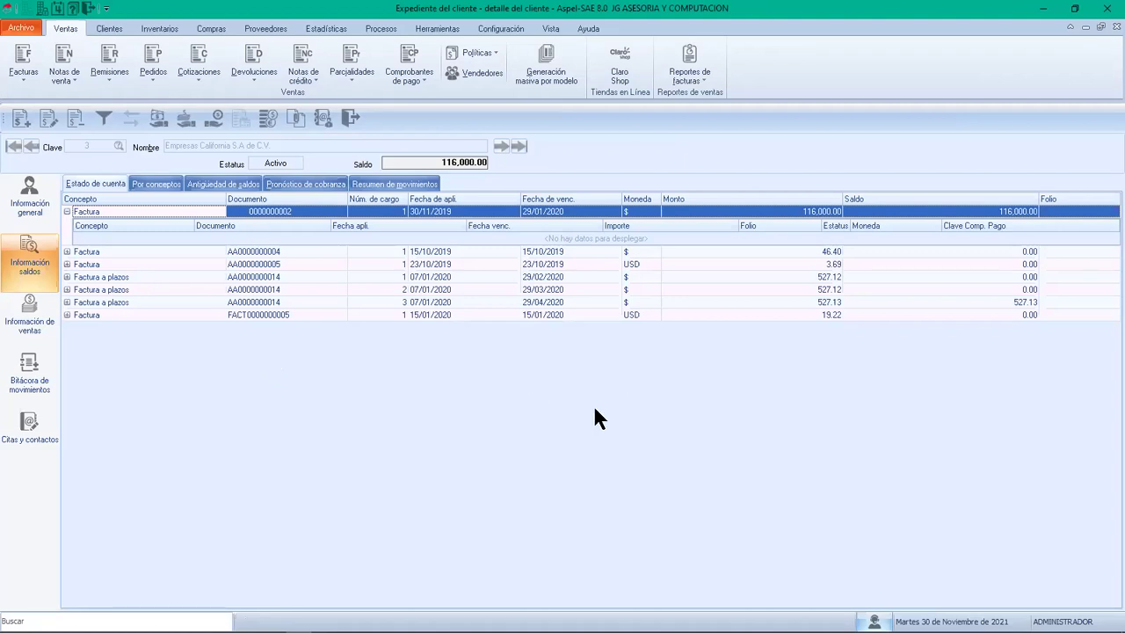
key("Escape")
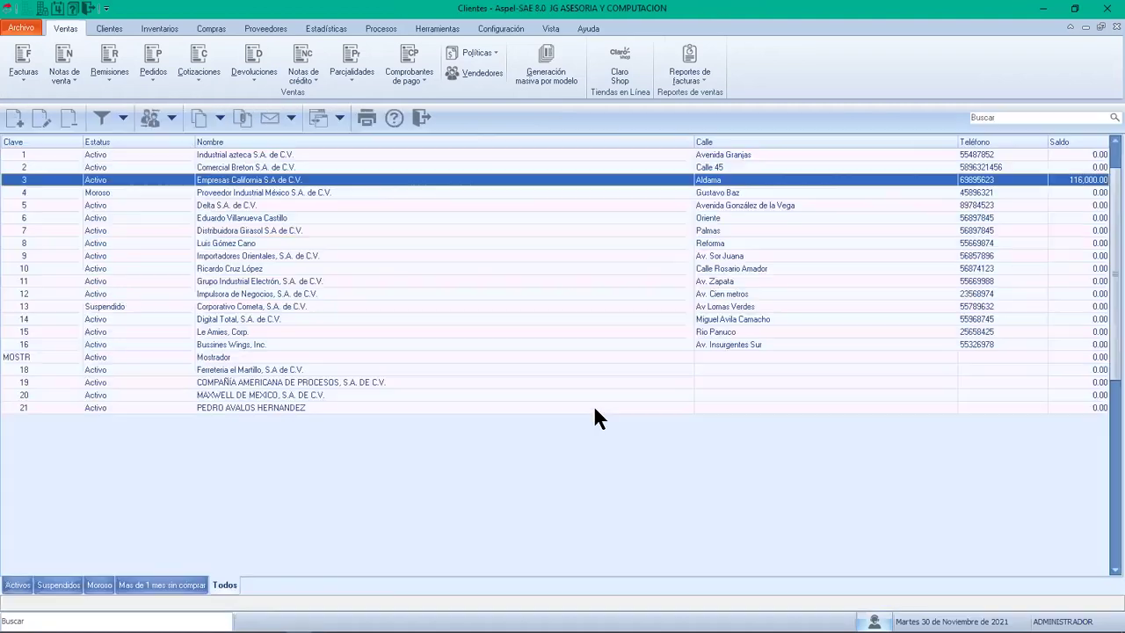
double_click(519, 184)
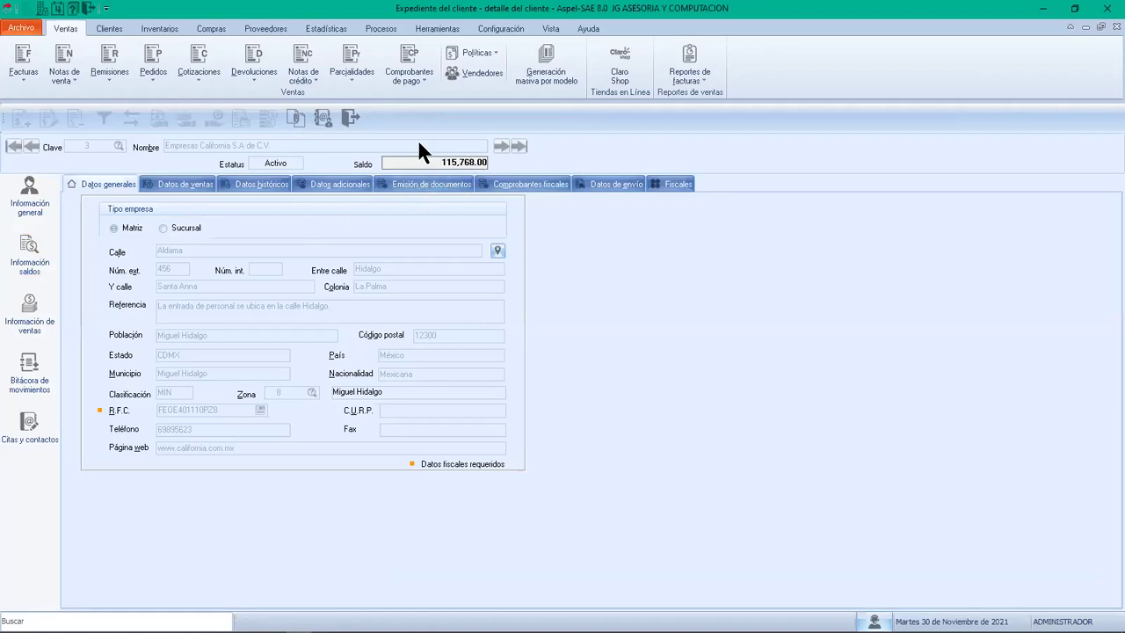
left_click(40, 242)
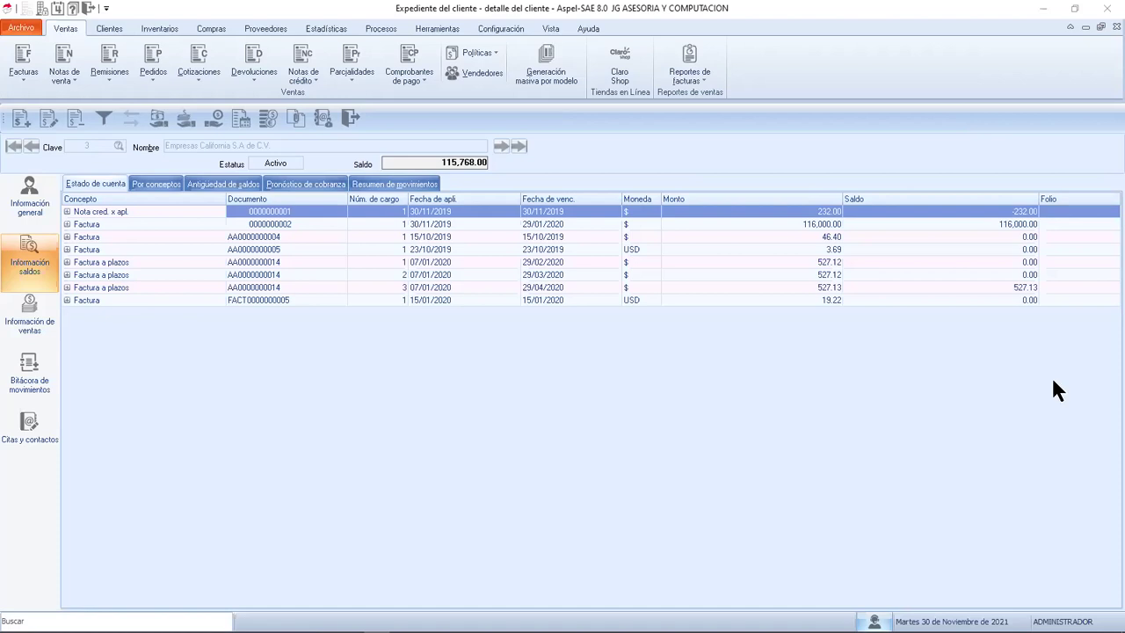
left_click(319, 225)
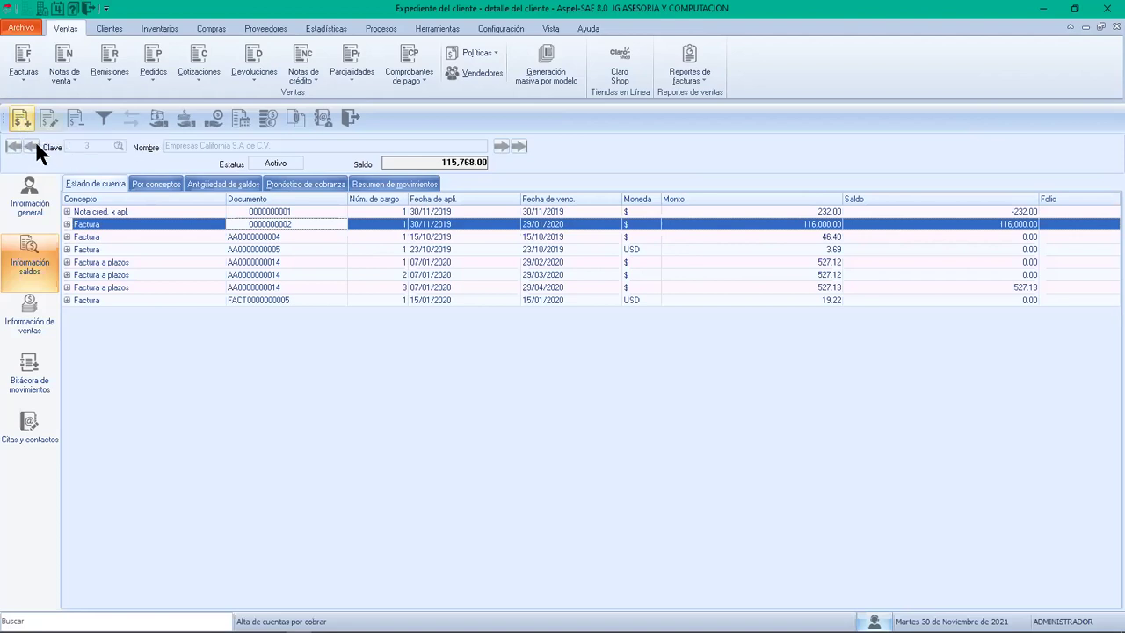
key("Escape")
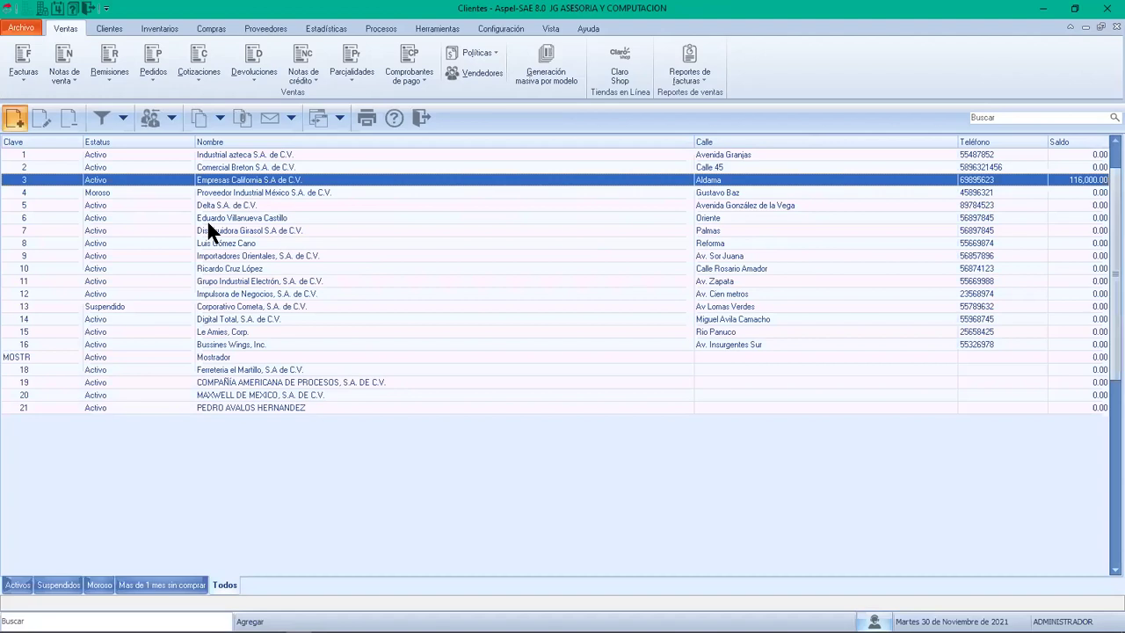
key("Insert")
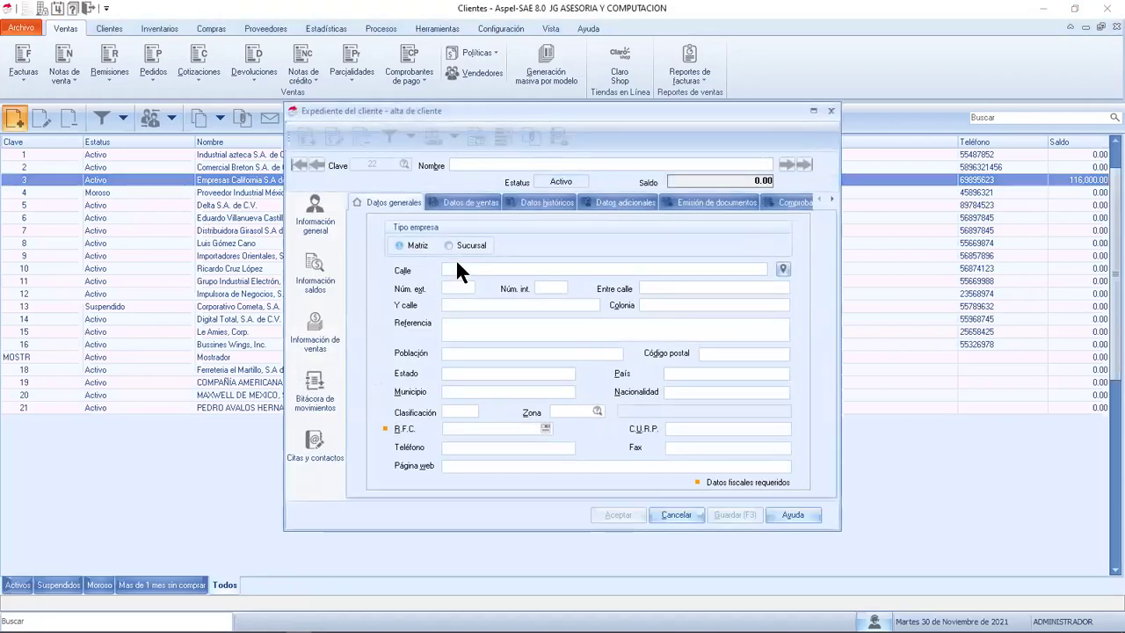
left_click(829, 110)
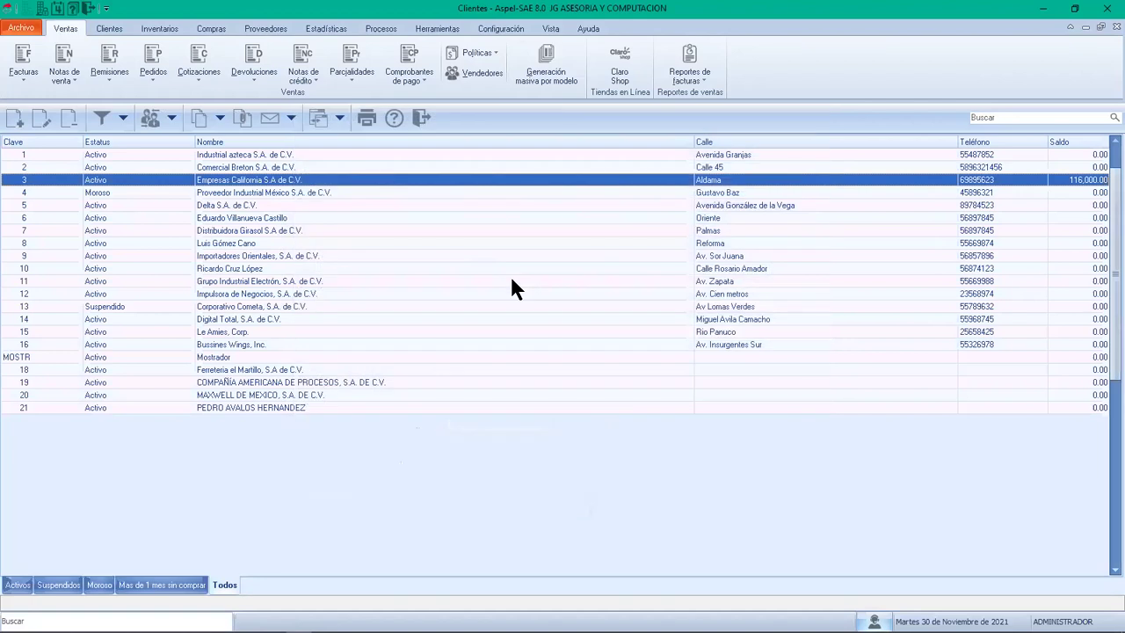
double_click(403, 186)
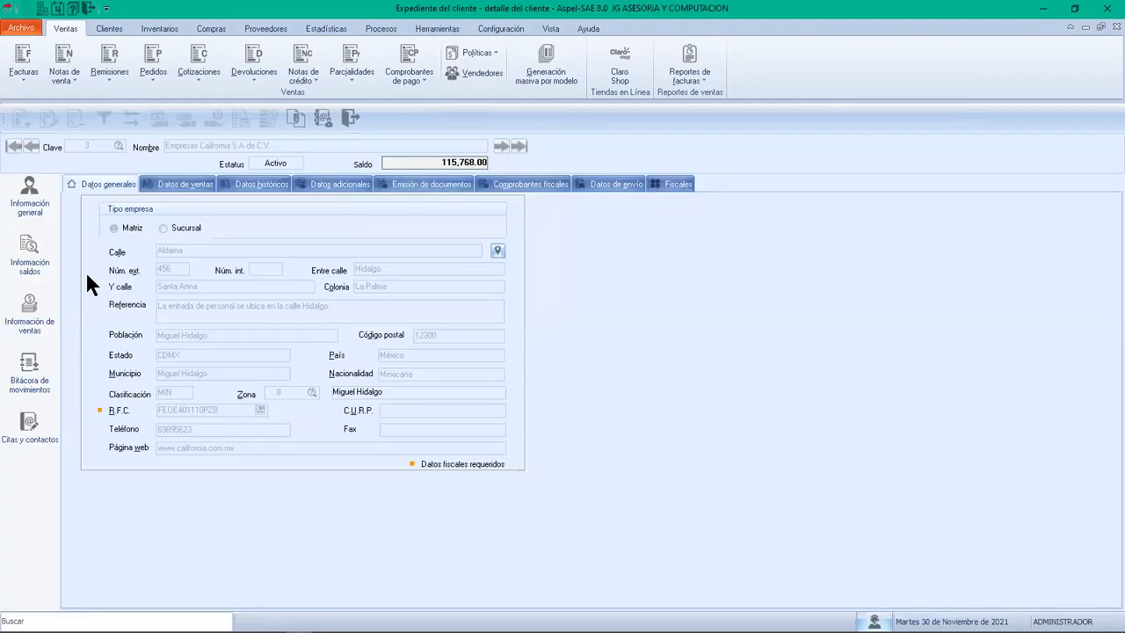
left_click(37, 247)
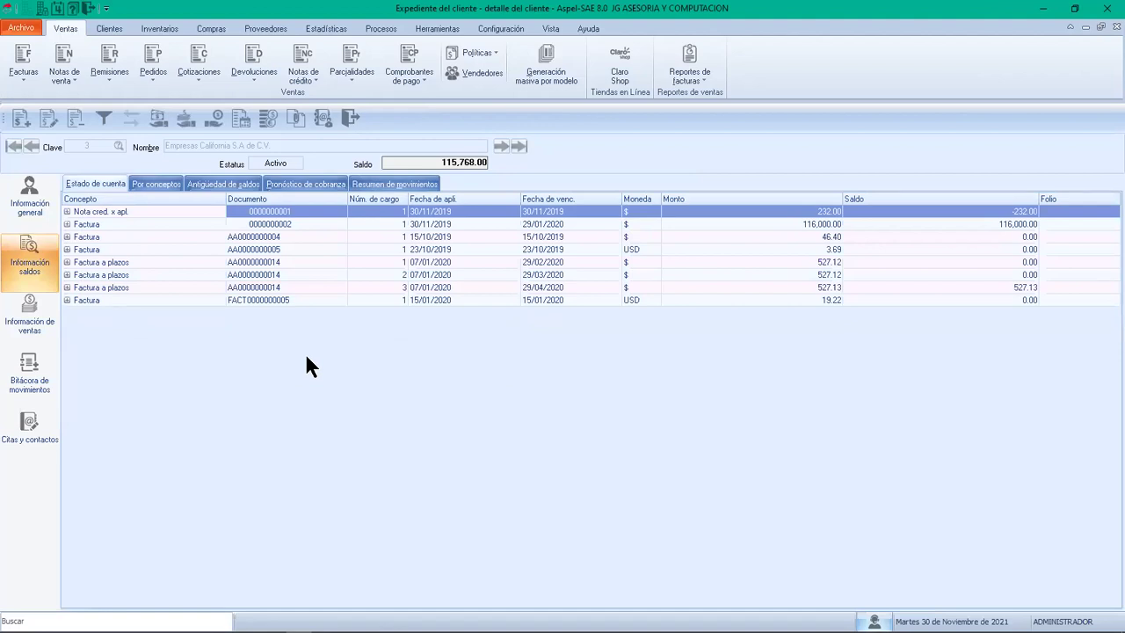
Start a new accounts-receivable movement for Empresas California with concept 11, Cheque
left_click(23, 116)
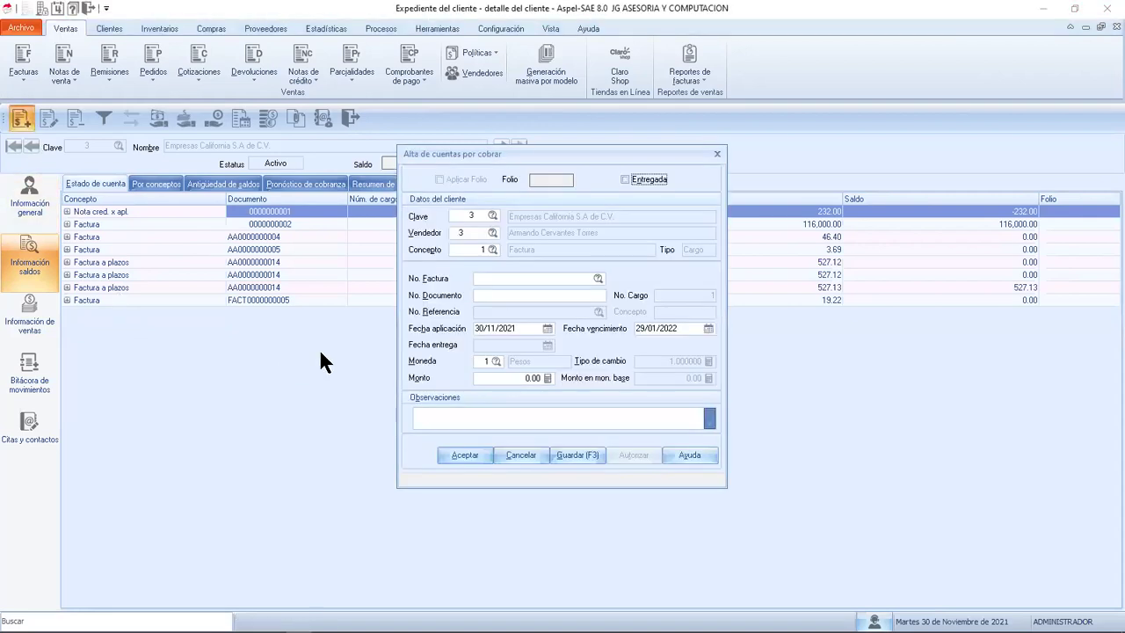
left_click(467, 249)
left_click(492, 250)
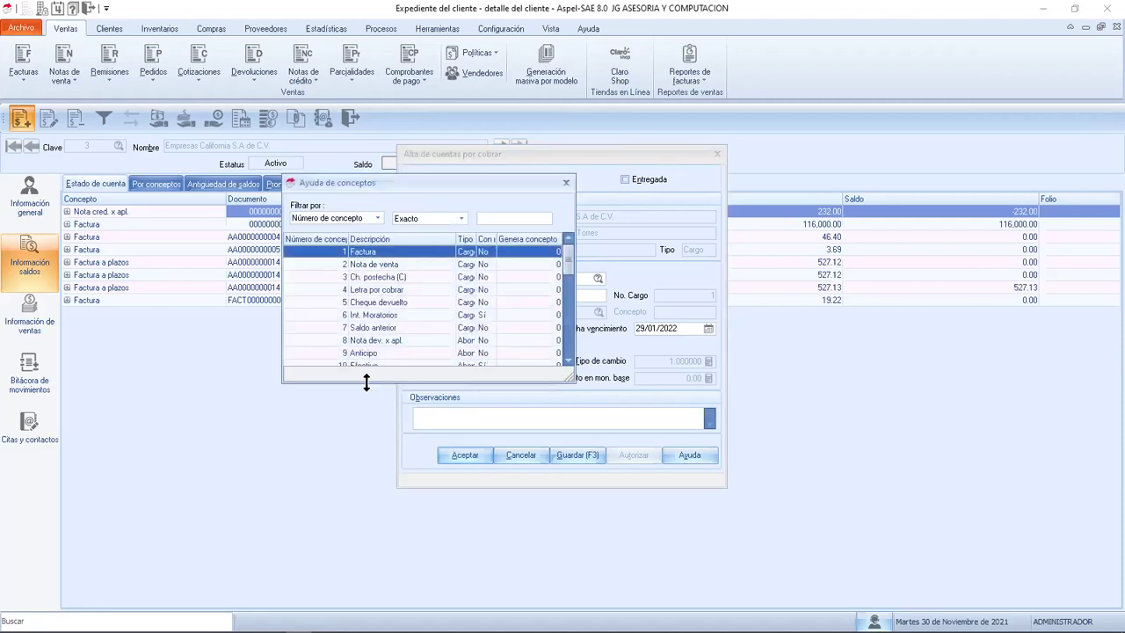
left_click_drag(367, 381, 351, 593)
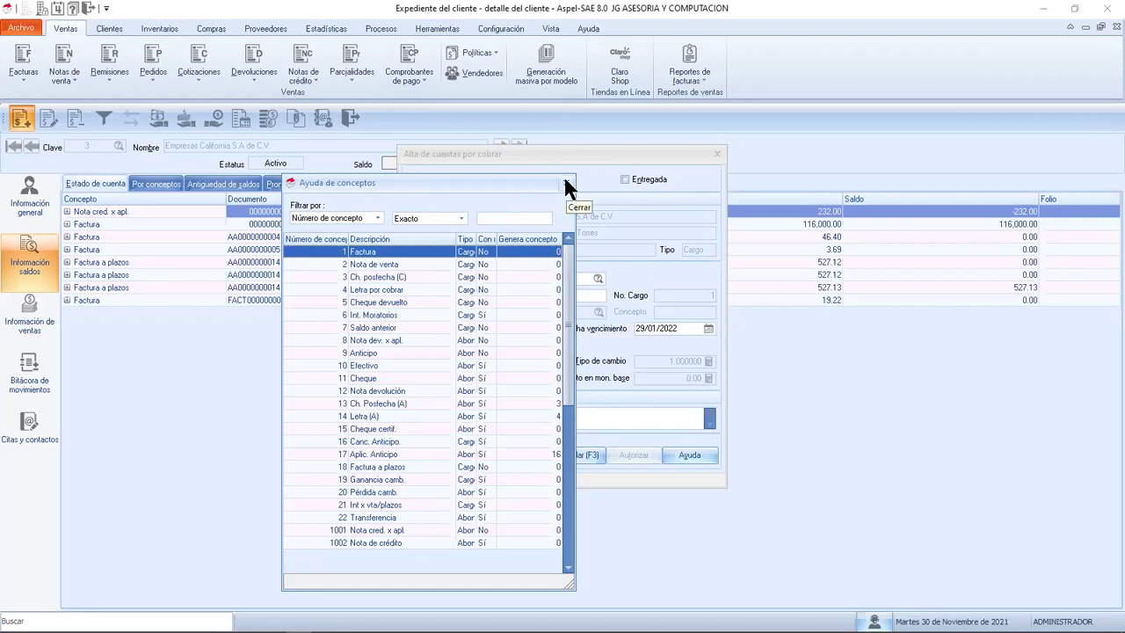
double_click(399, 378)
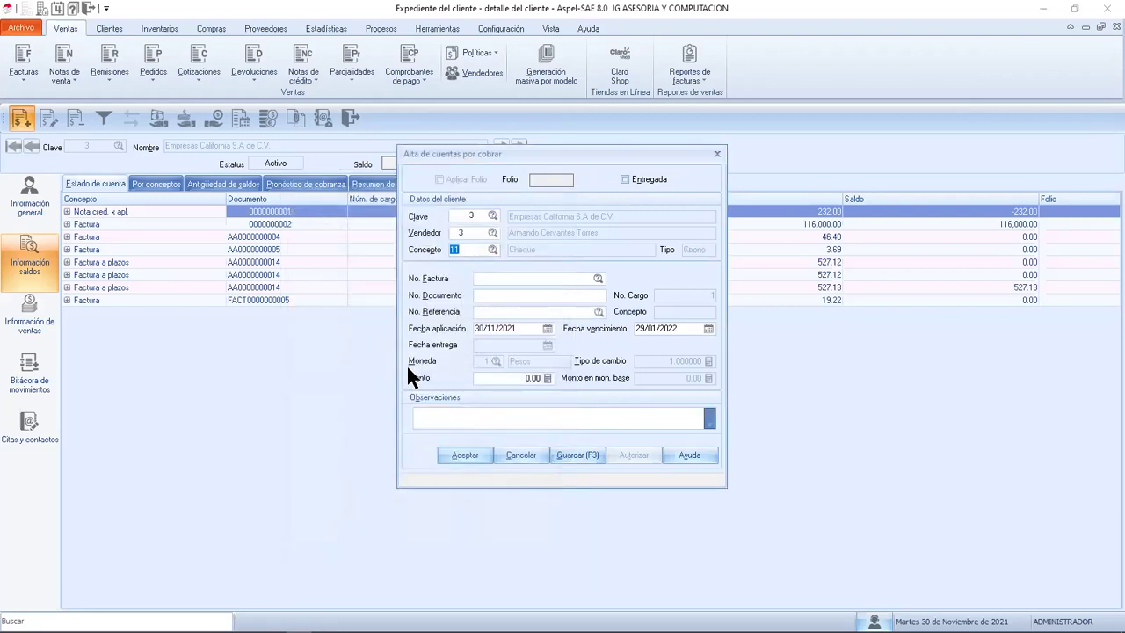
key("Tab")
left_click(596, 277)
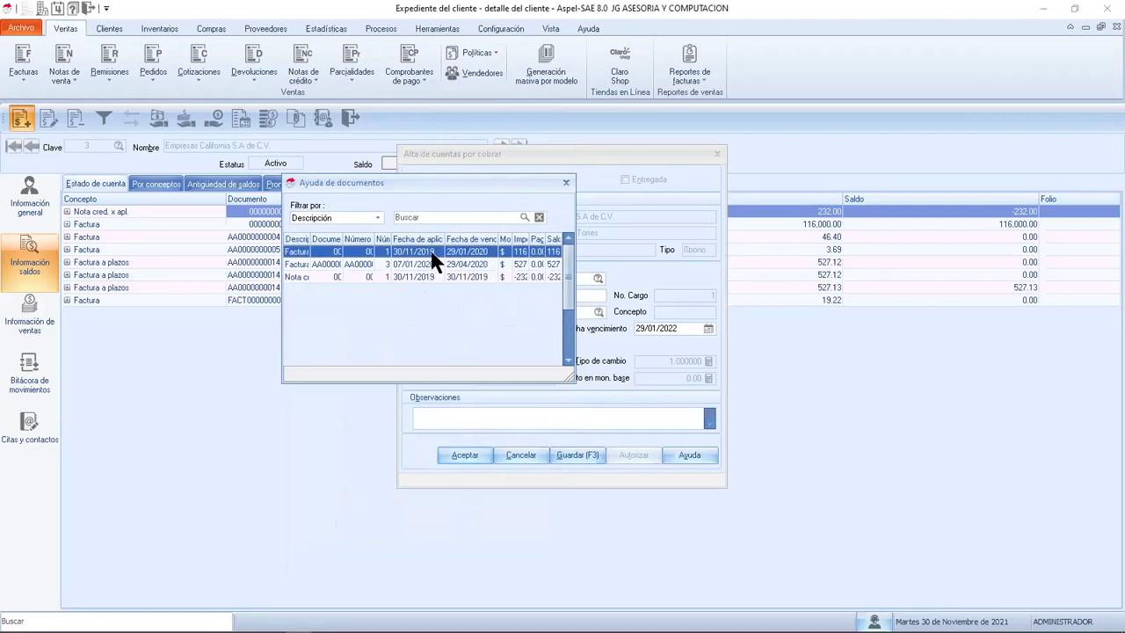
double_click(432, 253)
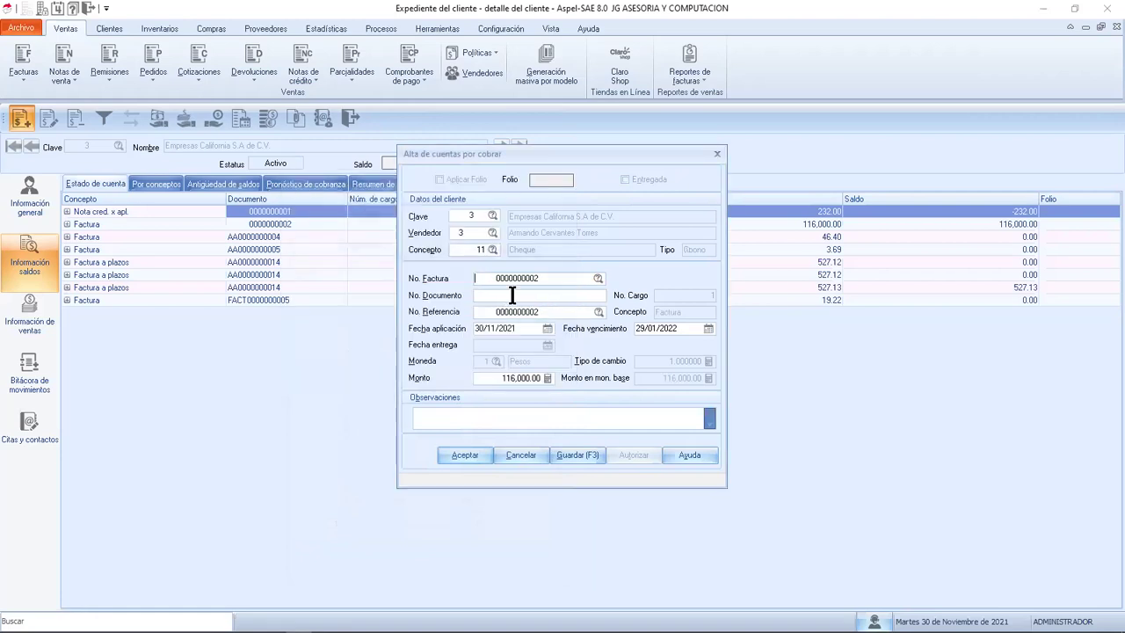
type("CH 12335 BNMX")
left_click(768, 135)
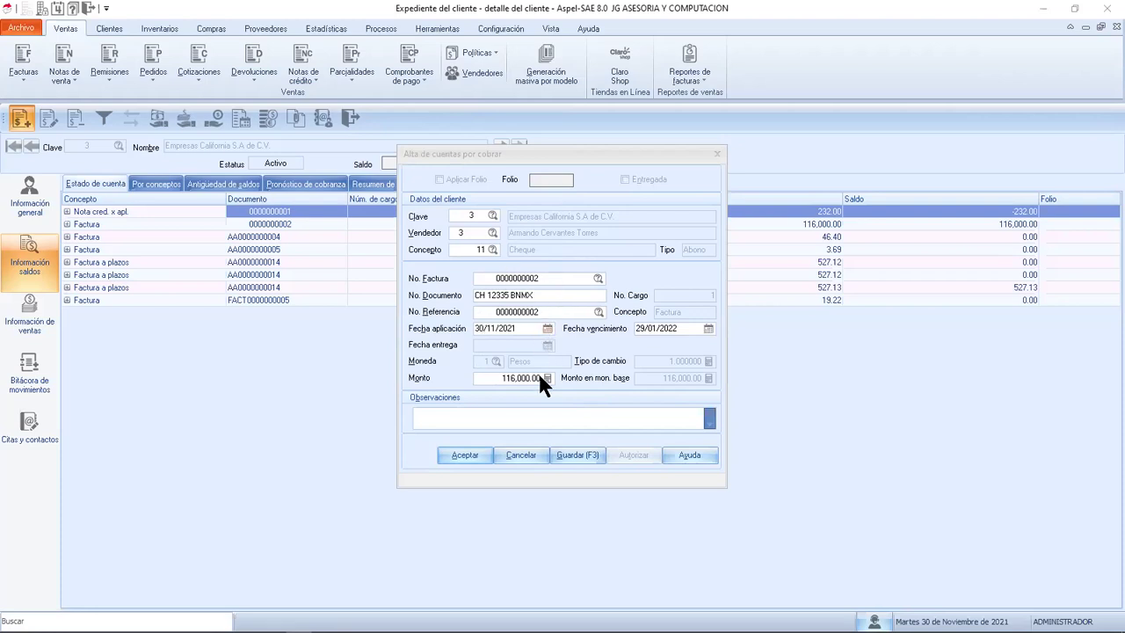
Set both the application date and the due date of the cheque payment to 30/11/2019
left_click_drag(493, 381, 403, 374)
left_click(530, 328)
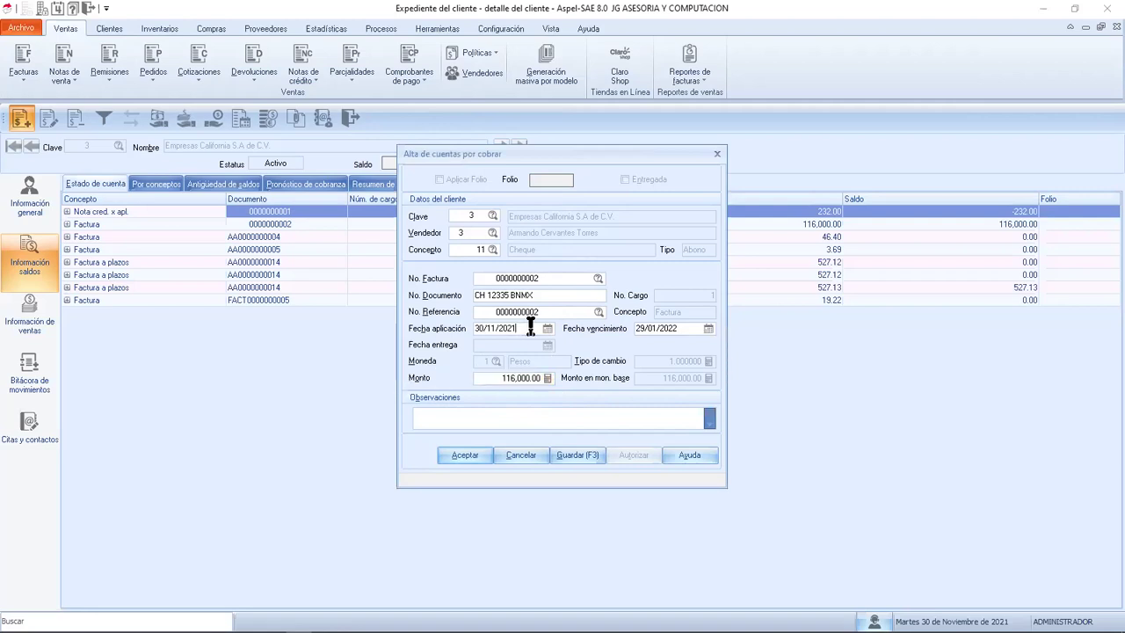
key("BackSpace")
key("BackSpace")
type("19")
left_click(689, 328)
key("BackSpace")
key("BackSpace")
type("19")
left_click(540, 374)
left_click(660, 369)
type("30/11/2019")
key("Tab")
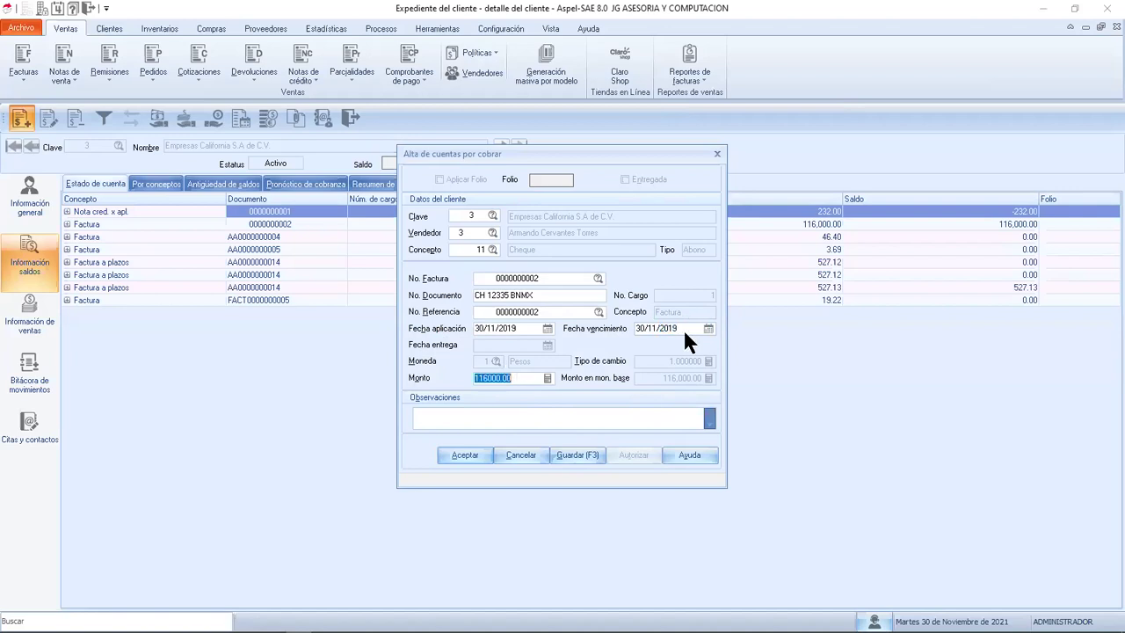
Set the cheque payment's amount to 500 and save the movement without printing its report
type("500")
key("Tab")
left_click(458, 450)
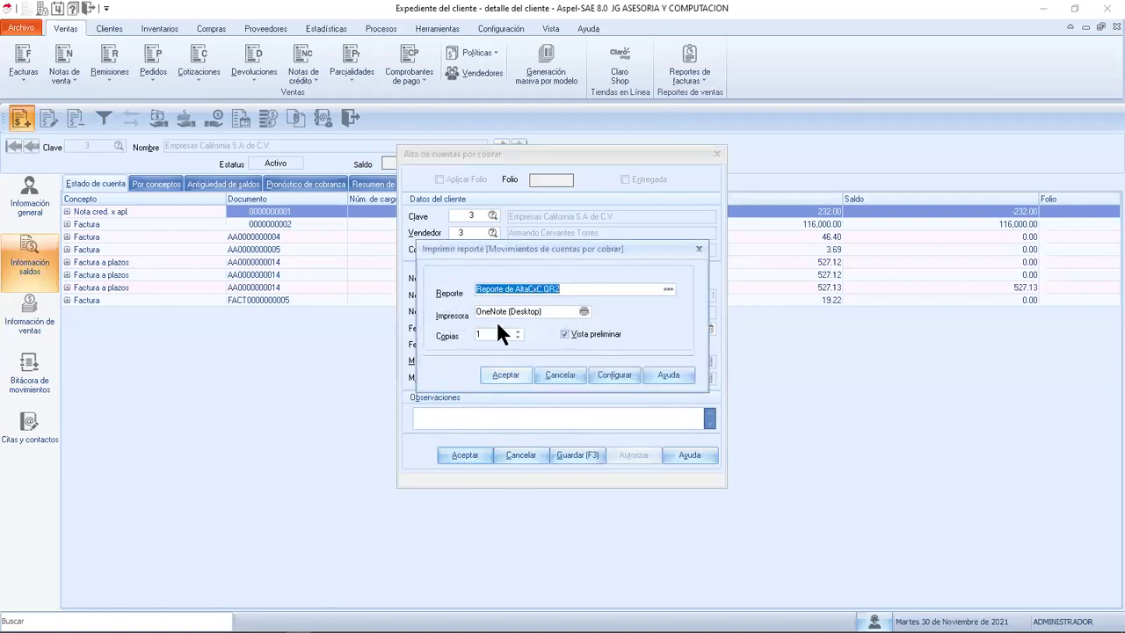
left_click(563, 375)
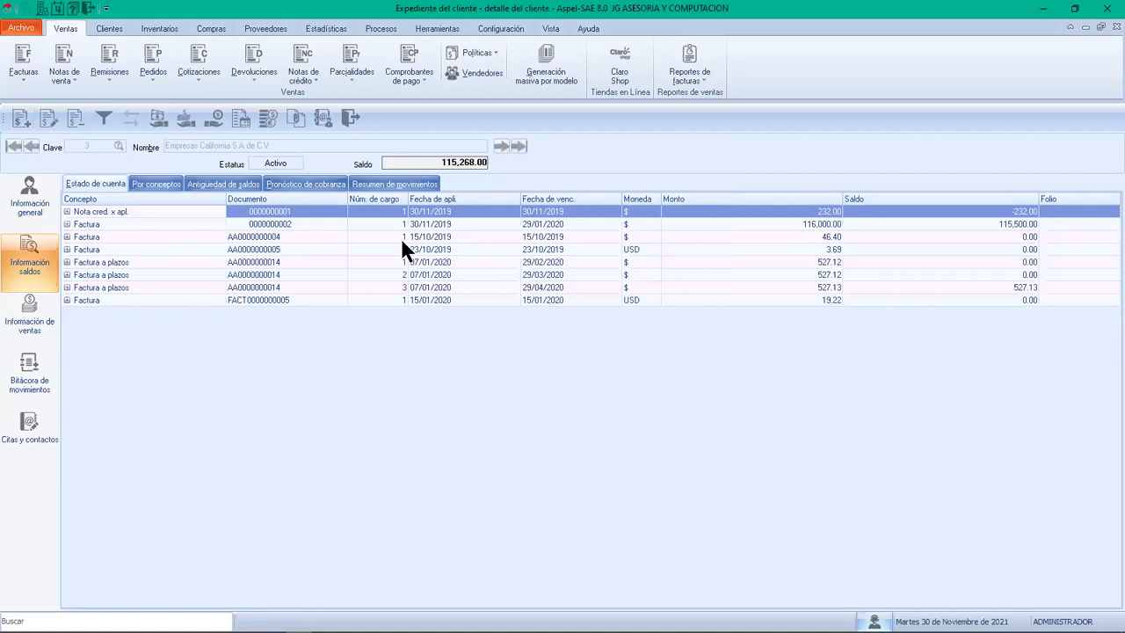
left_click(66, 224)
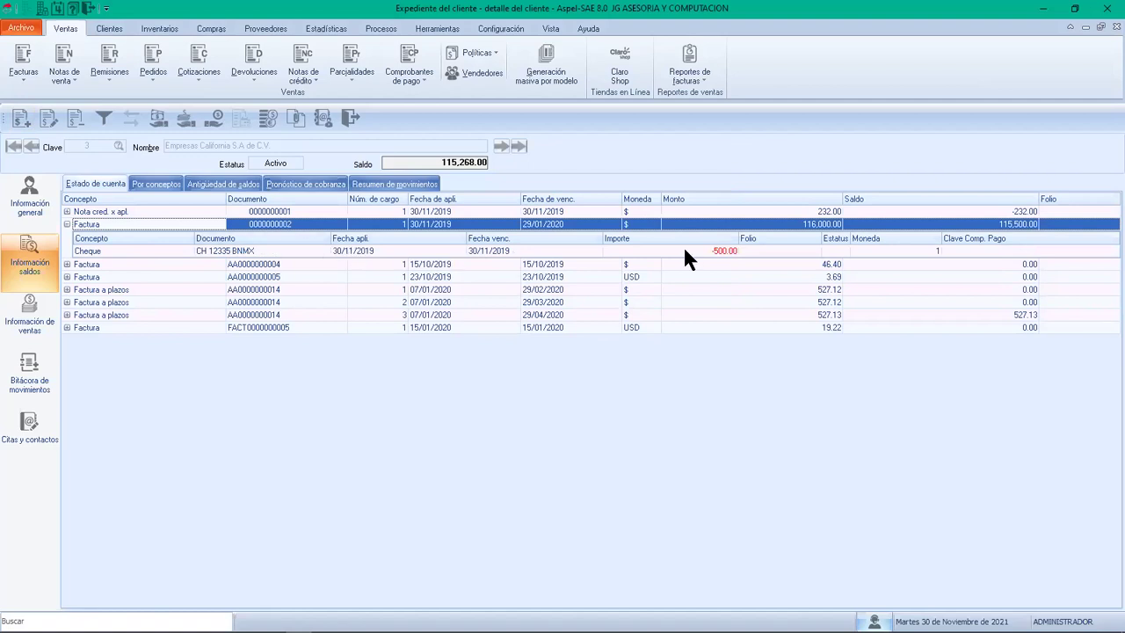
left_click(67, 224)
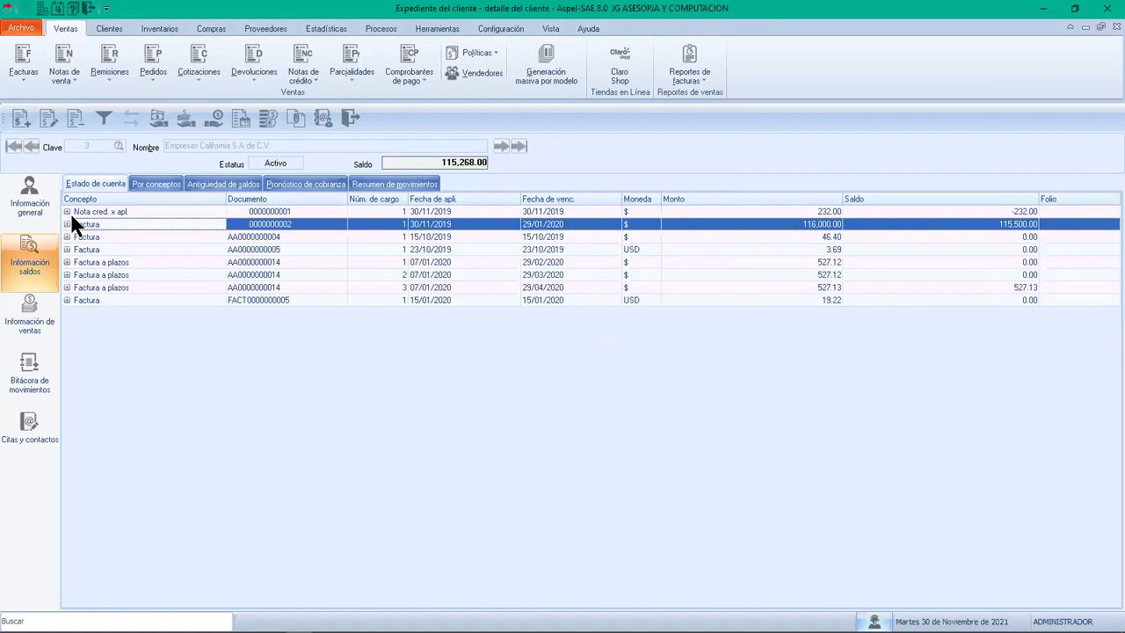
left_click(34, 206)
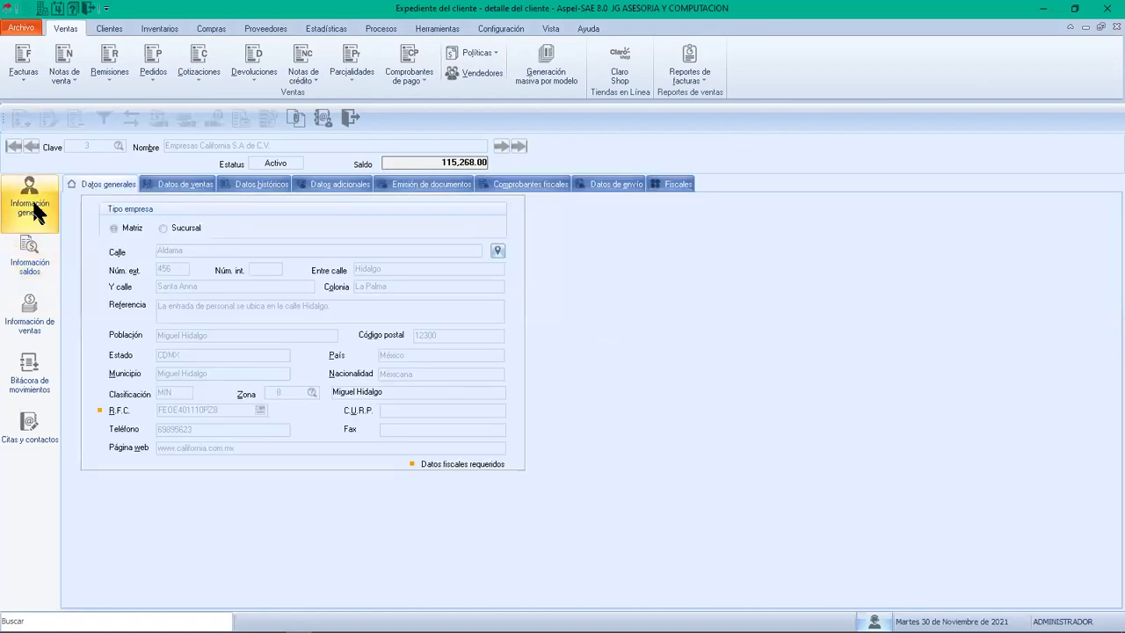
left_click(31, 254)
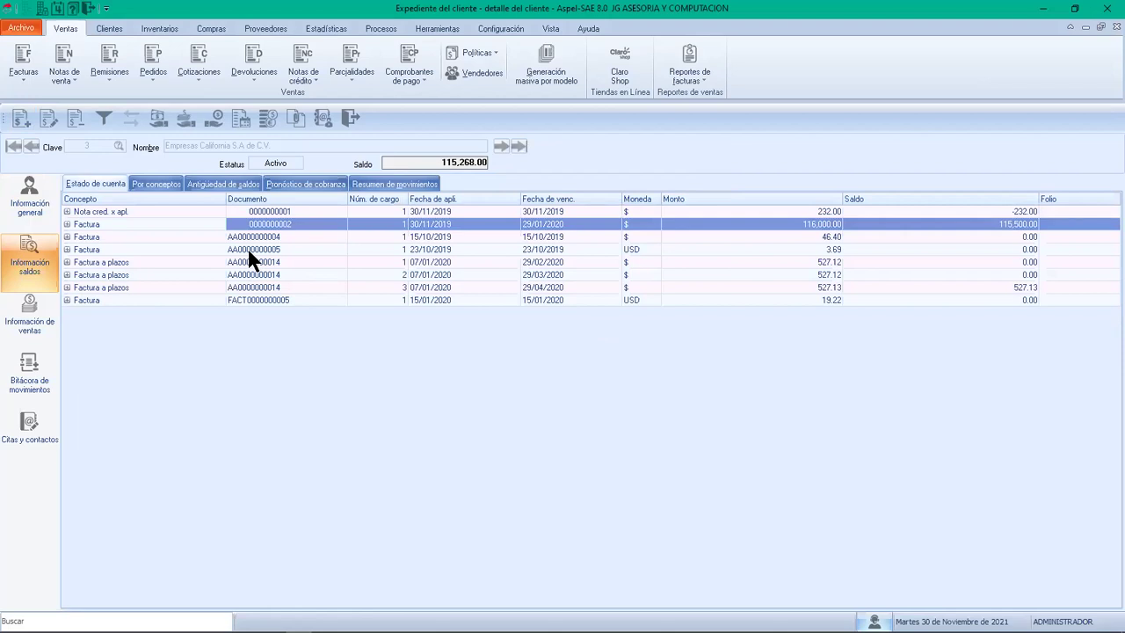
left_click(349, 123)
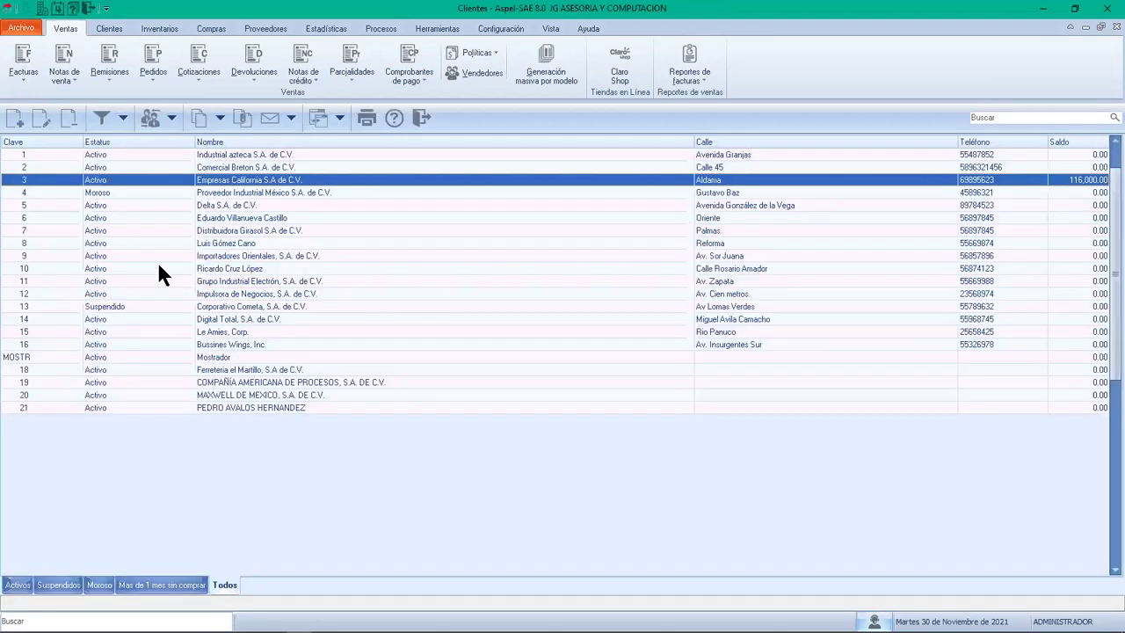
double_click(136, 187)
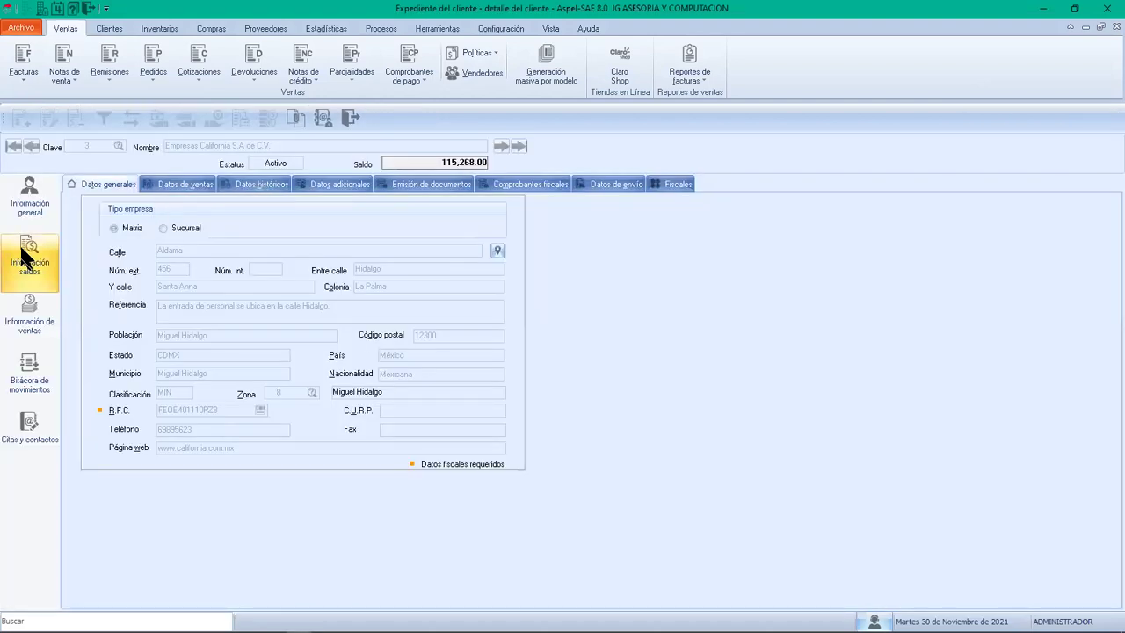
left_click(26, 257)
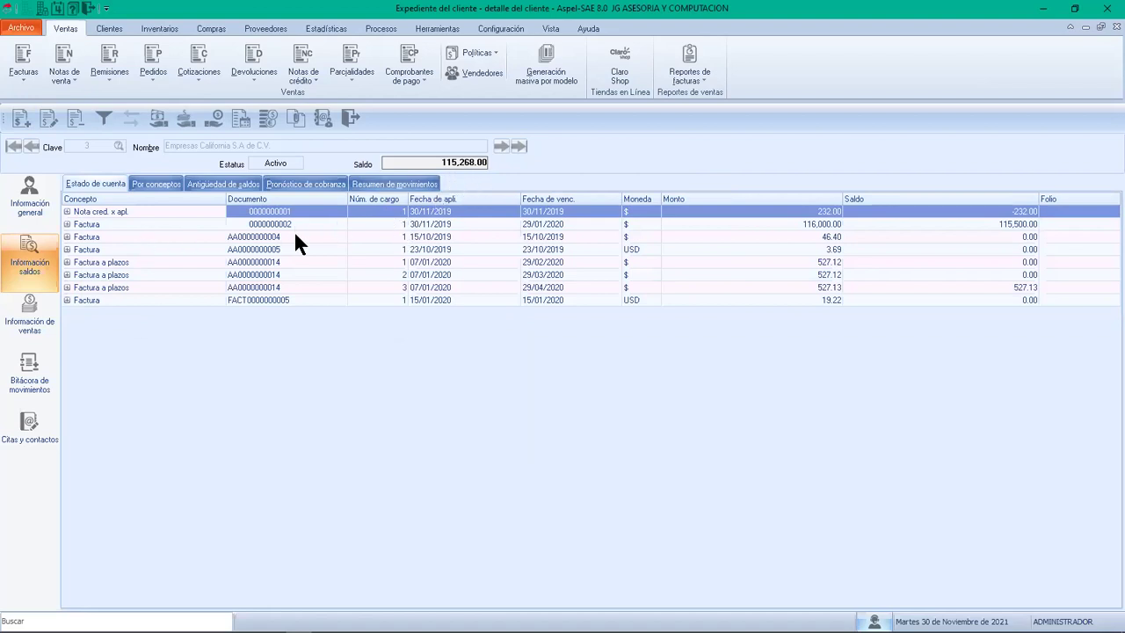
left_click(734, 219)
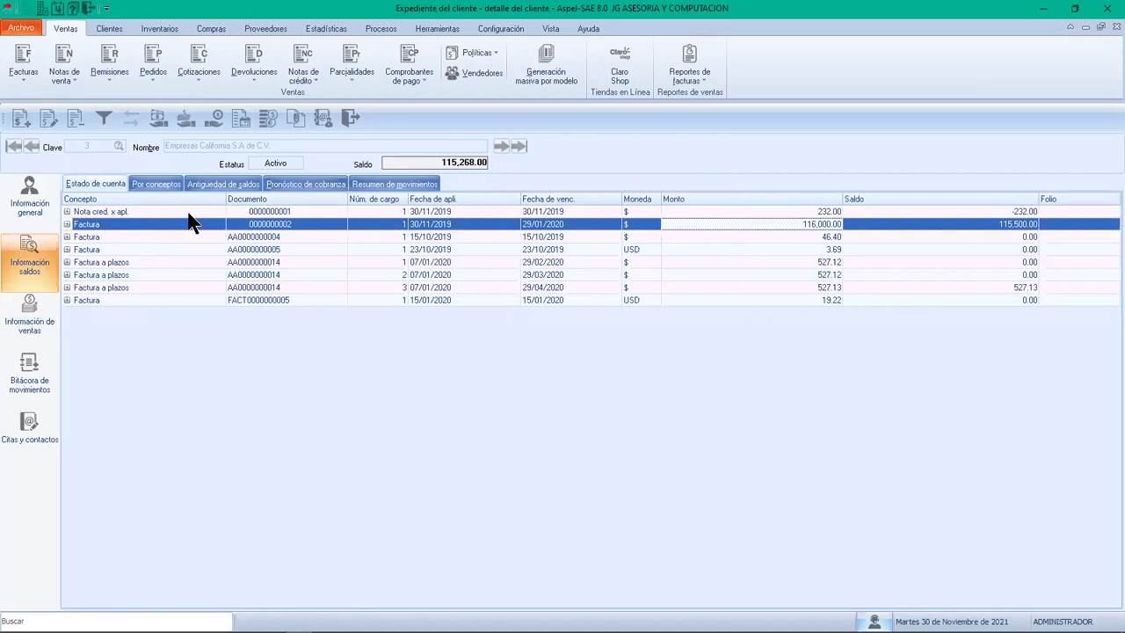
left_click(67, 224)
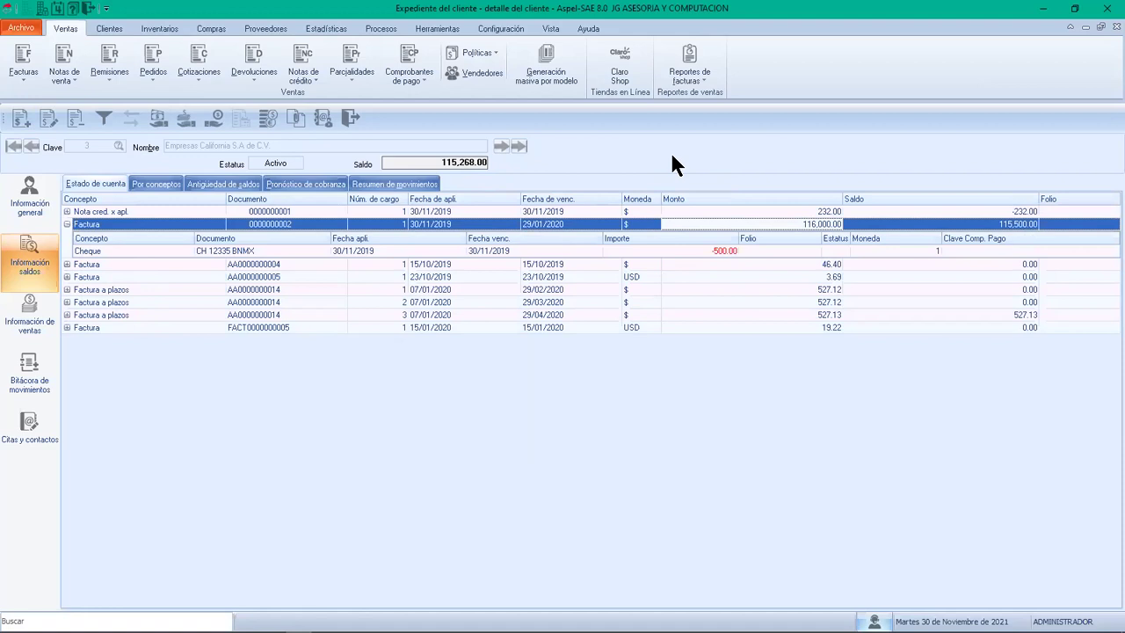
left_click(21, 118)
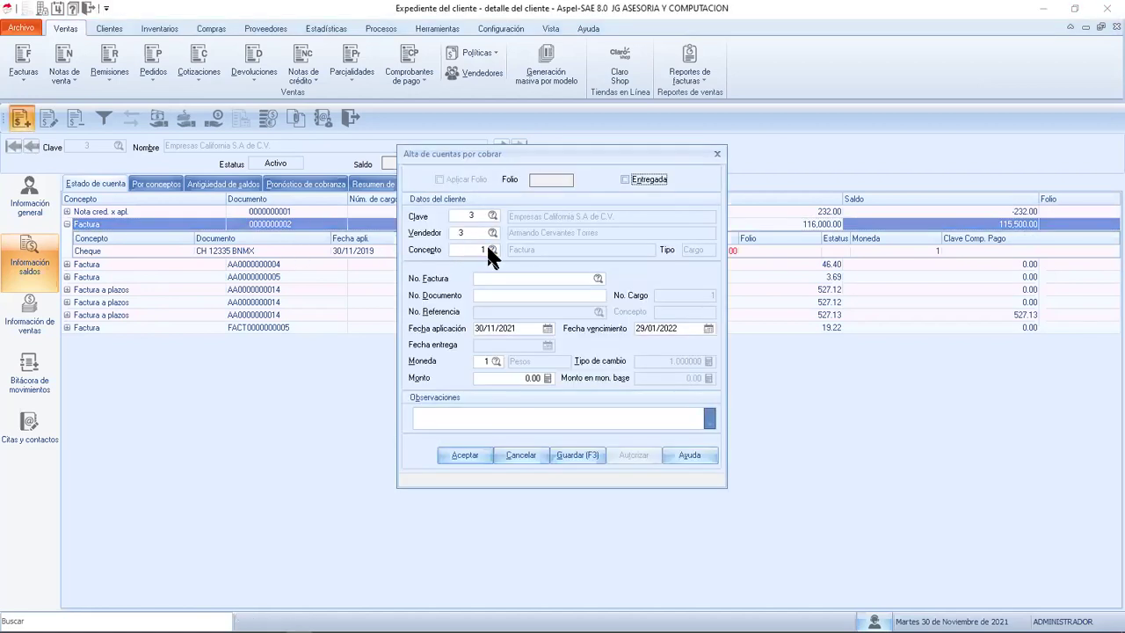
left_click(492, 249)
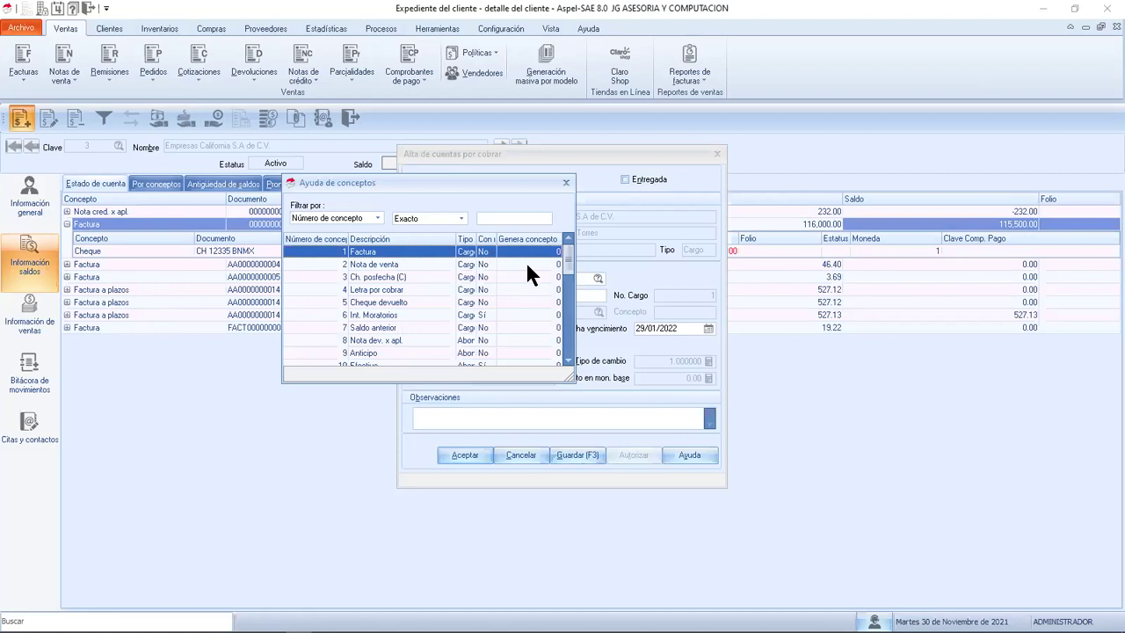
mouse_move(567, 256)
left_mouse_down()
mouse_move(562, 356)
mouse_move(569, 239)
left_mouse_up()
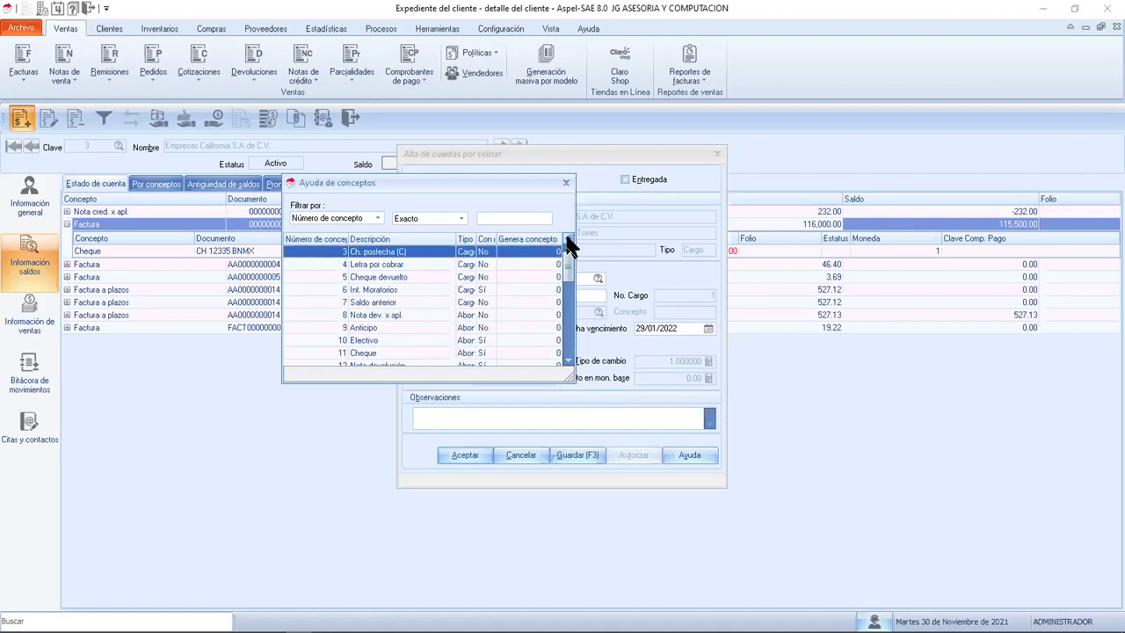
left_click(566, 182)
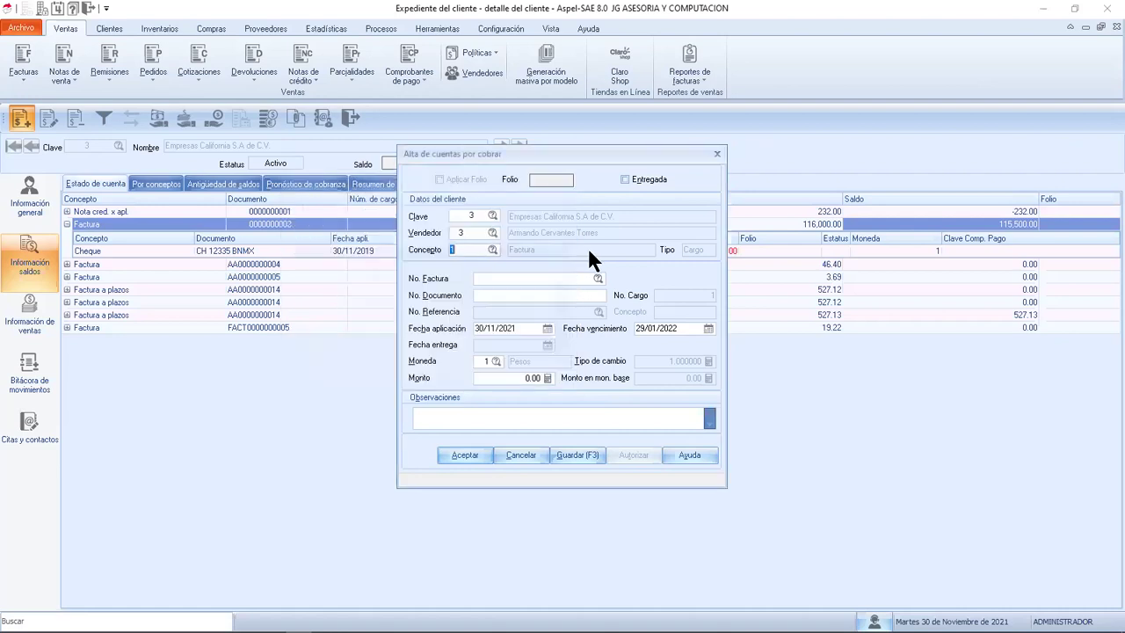
left_click(521, 456)
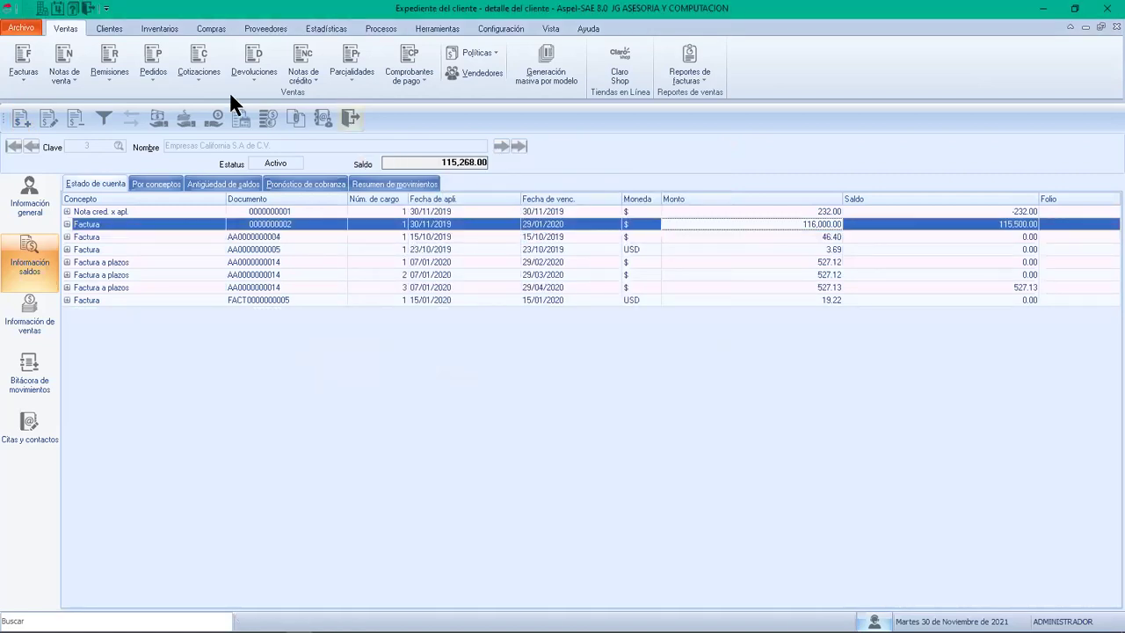
Start a new accounts-receivable concept described as T. DE CREDITO and set its type to Abono
left_click(114, 27)
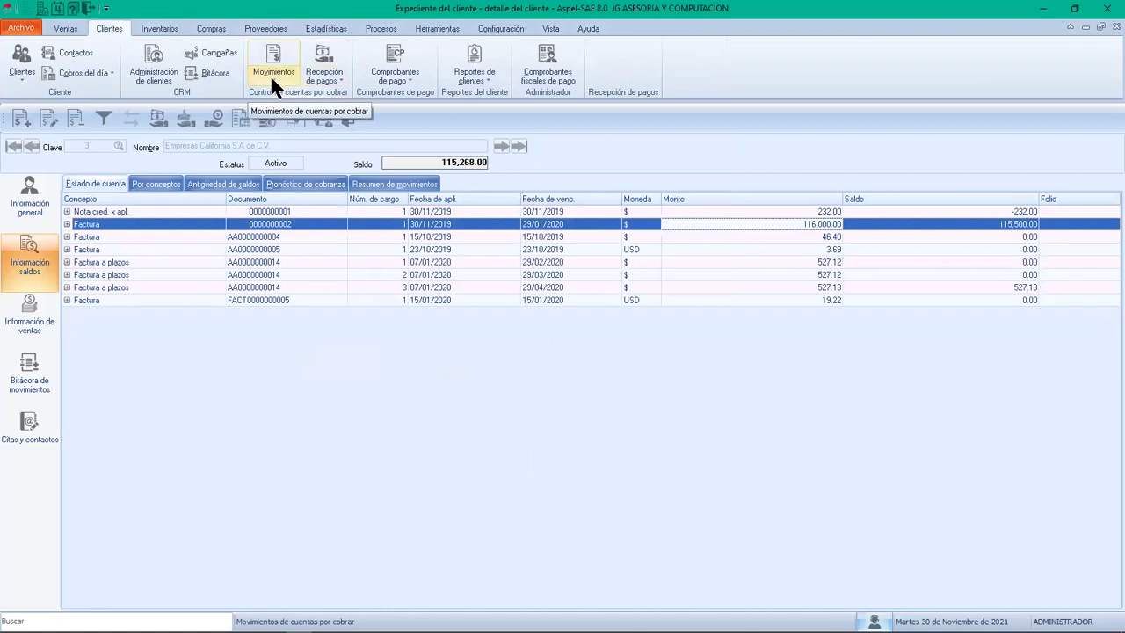
left_click(270, 74)
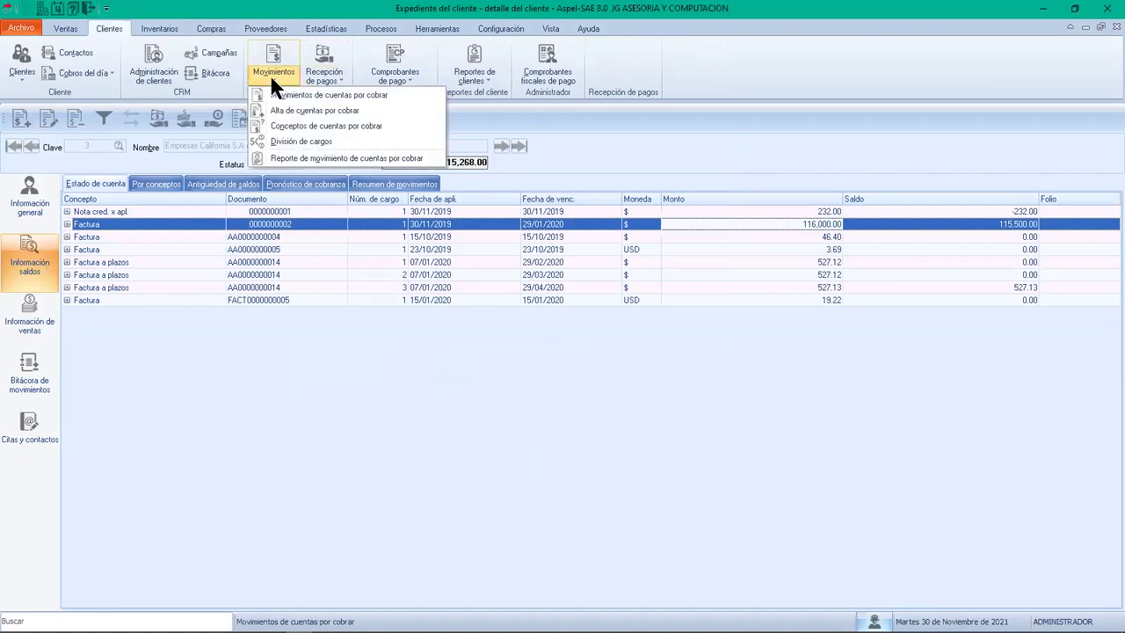
left_click(310, 121)
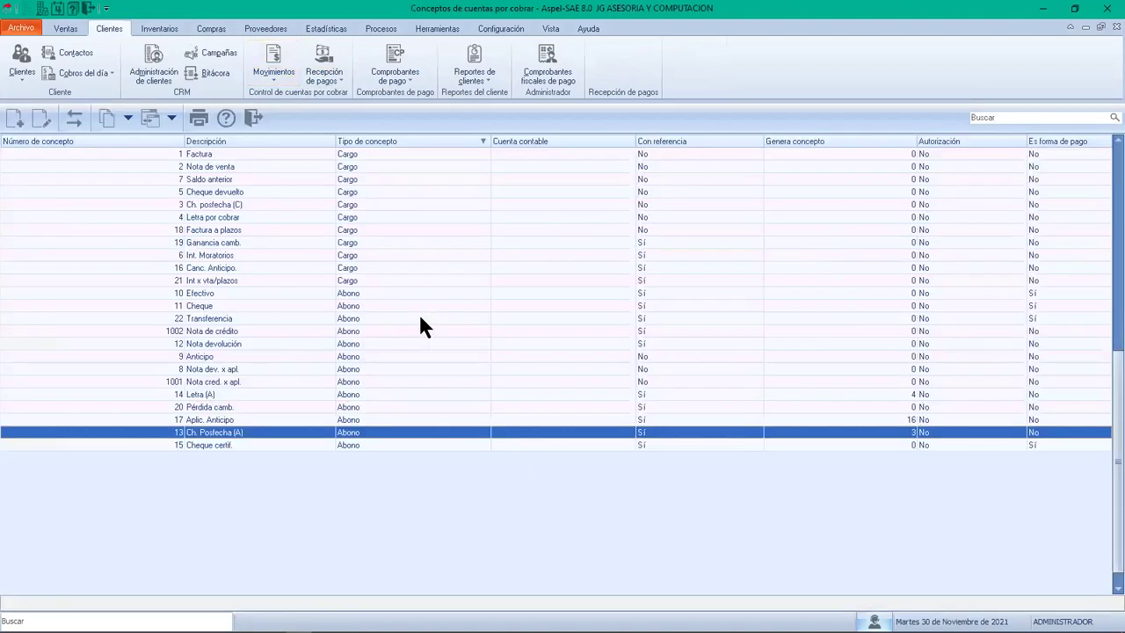
left_click(14, 117)
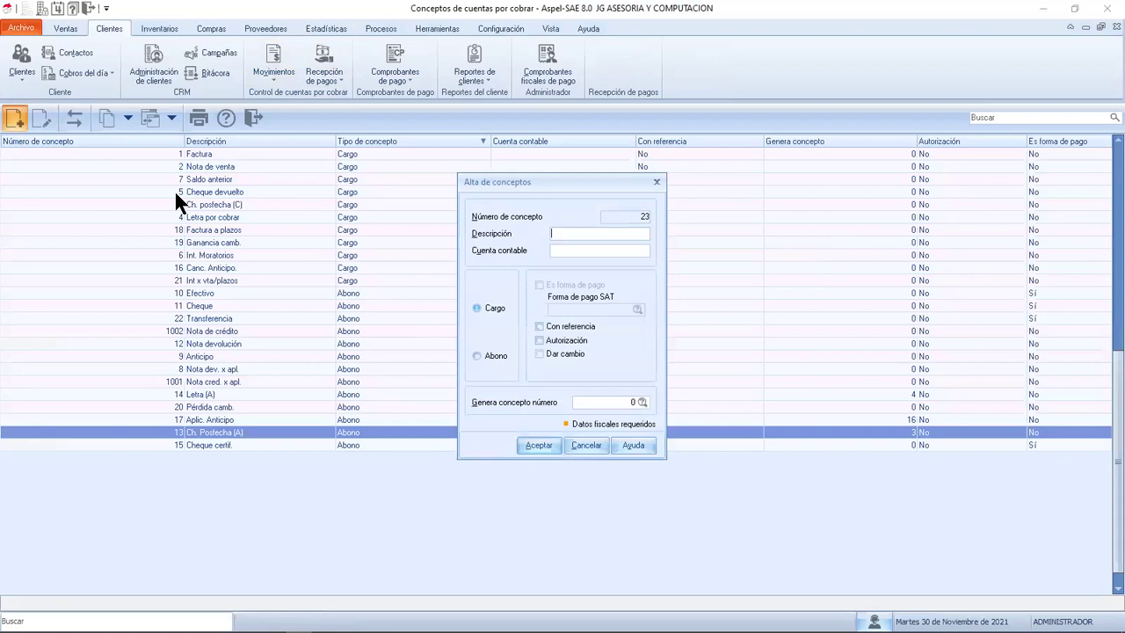
type("T. DE CREDITO")
left_click(475, 355)
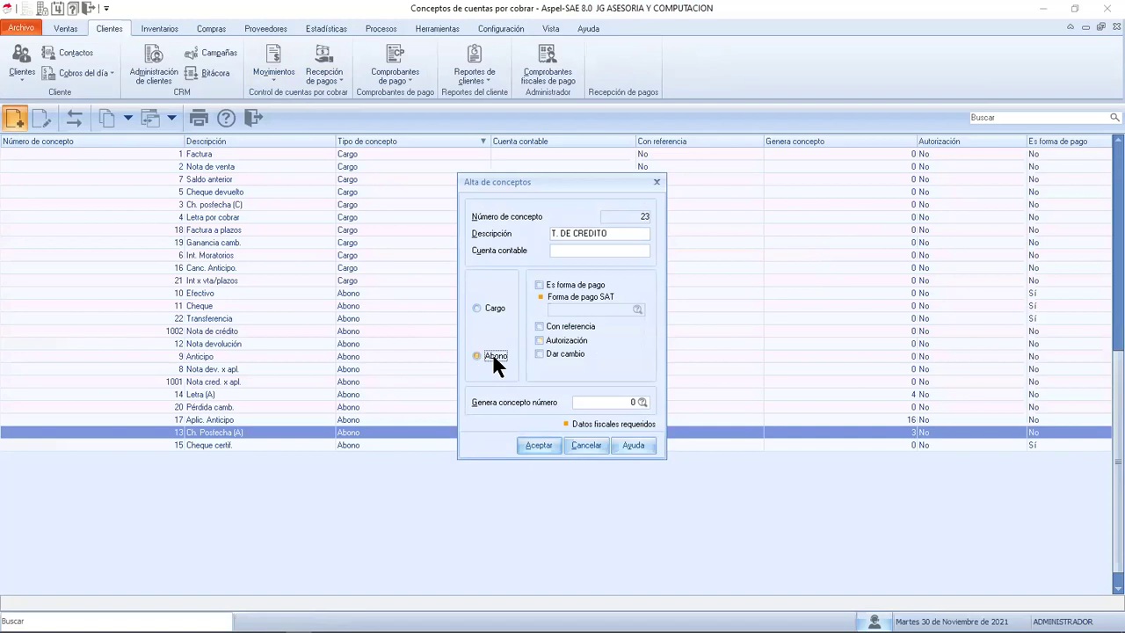
Mark the new concept as a form of payment with SAT code 04 Tarjeta de crédito, save it and close the concepts catalogue
left_click(540, 285)
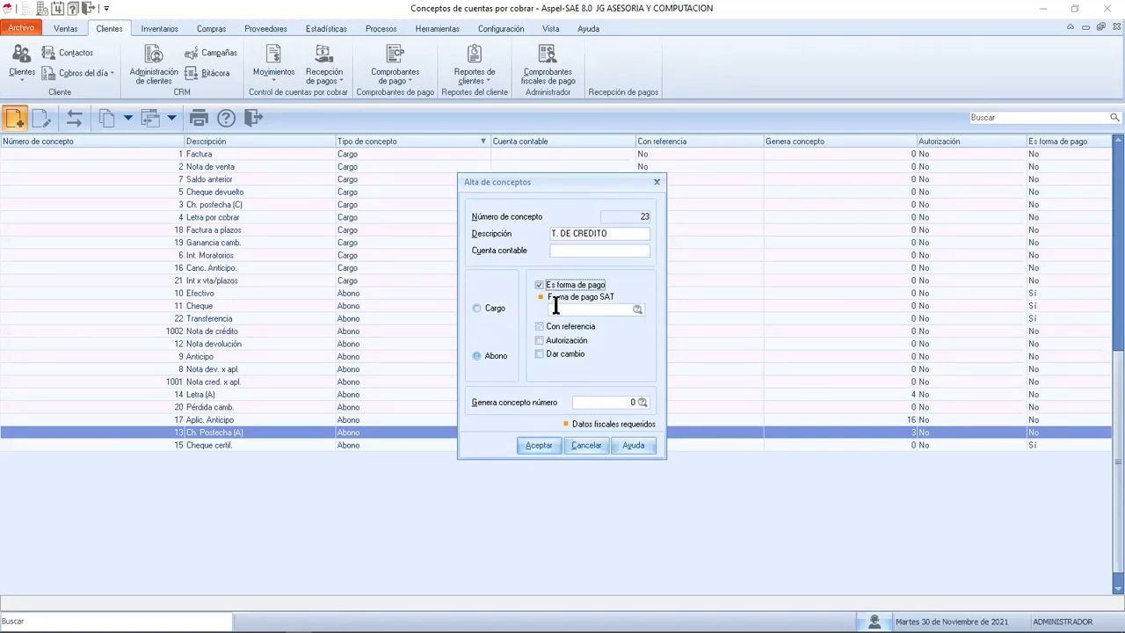
left_click(540, 287)
left_click(635, 310)
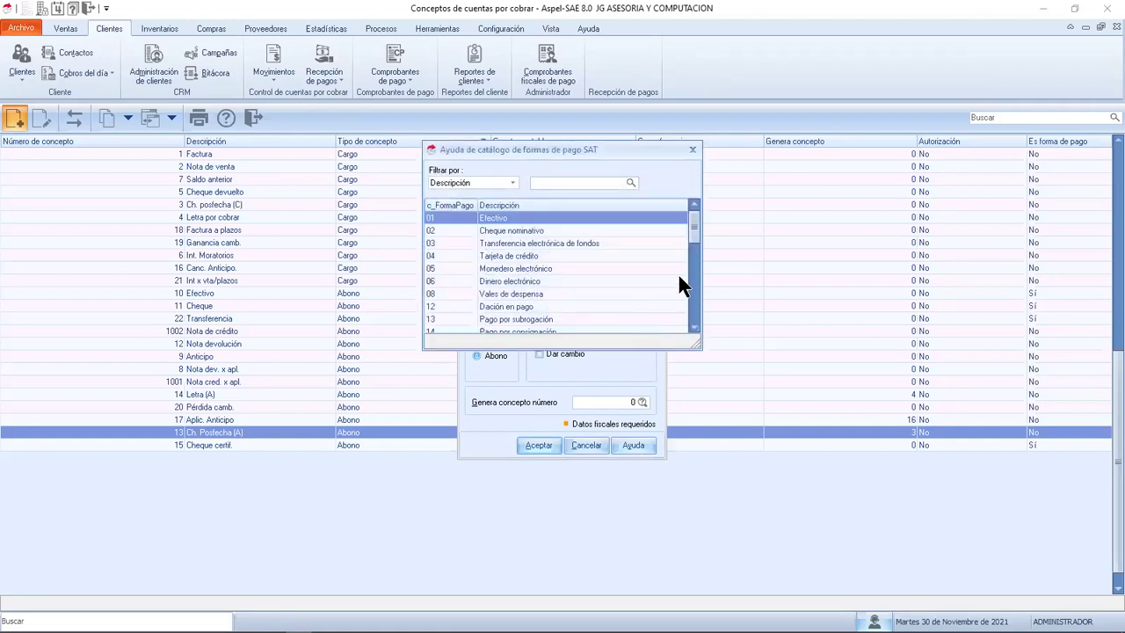
double_click(555, 254)
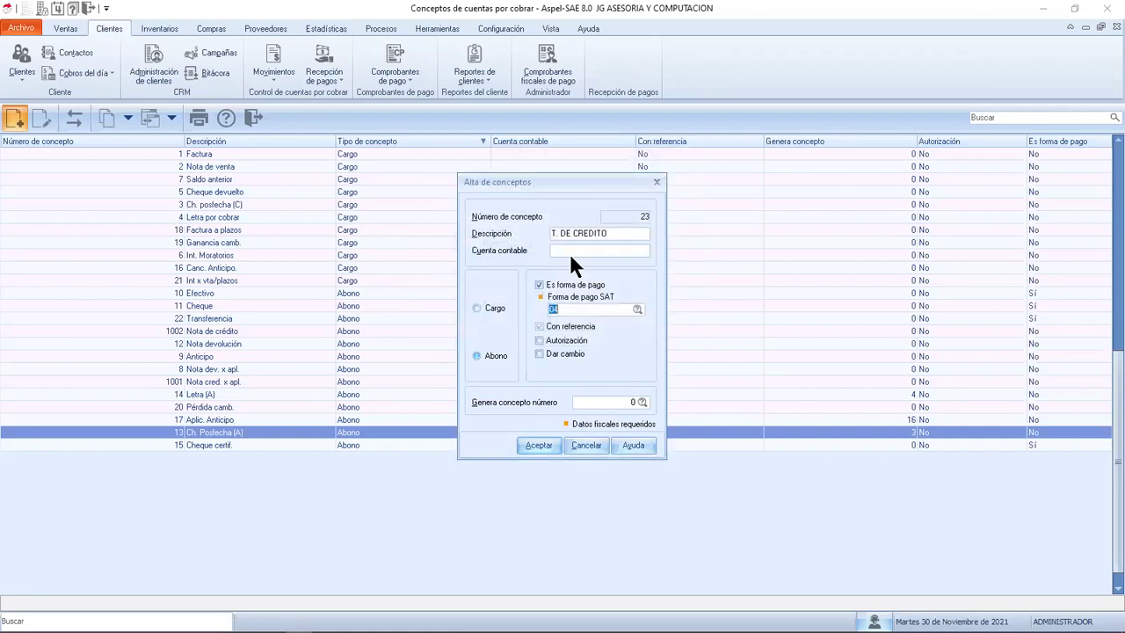
left_click(537, 445)
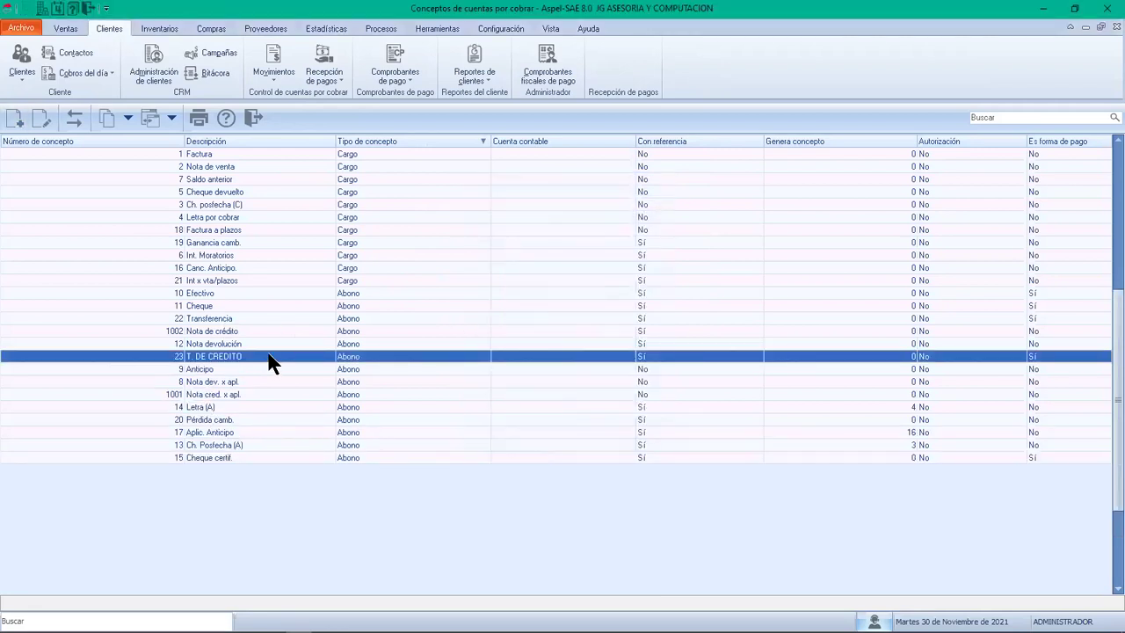
left_click(255, 117)
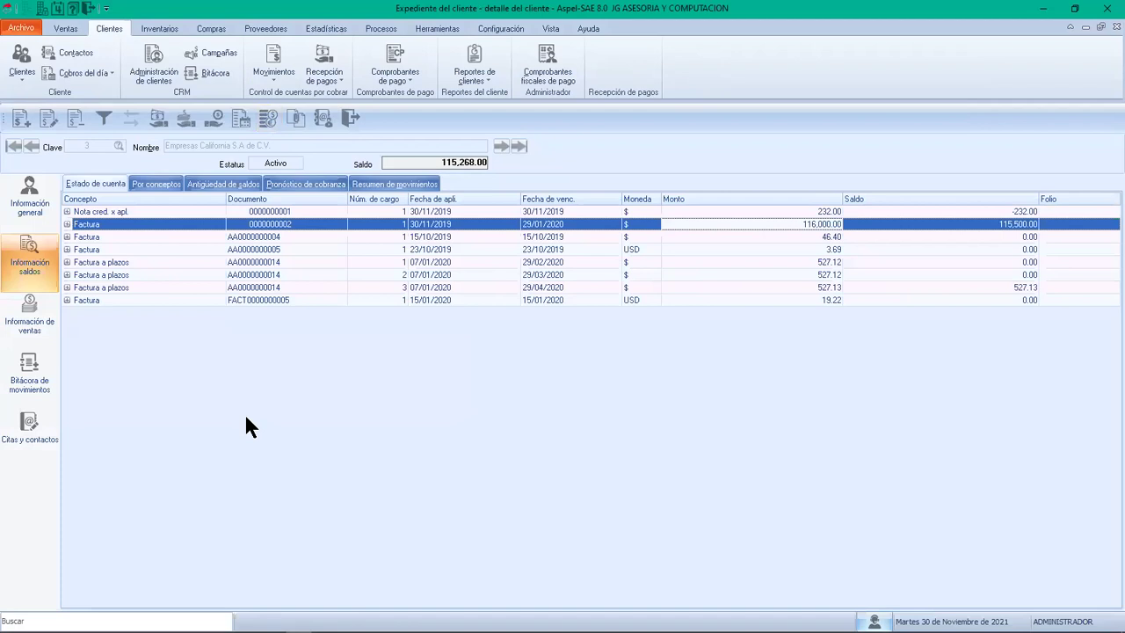
Start a new receivable movement for Empresas California with concept 23 T. DE CREDITO
left_click(23, 118)
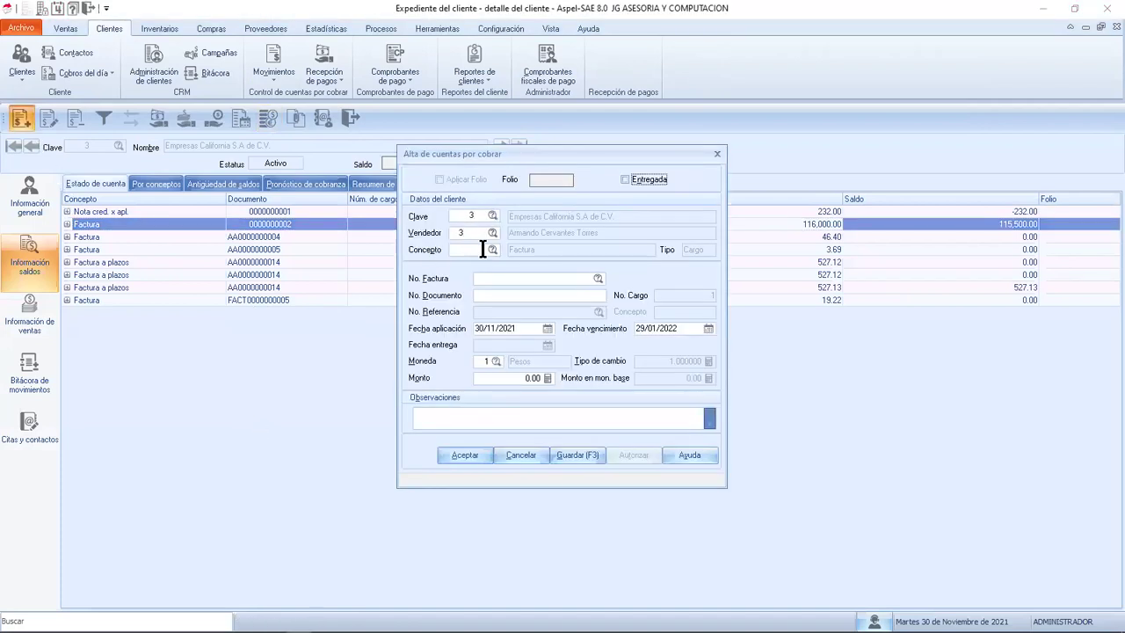
left_click(492, 250)
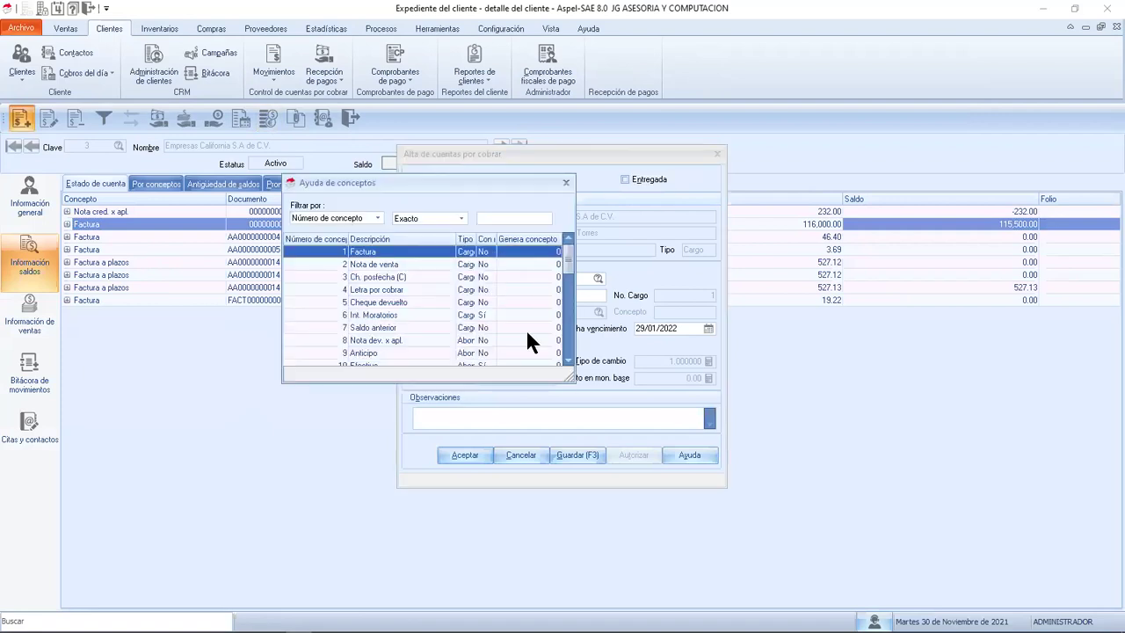
left_click_drag(570, 274, 560, 329)
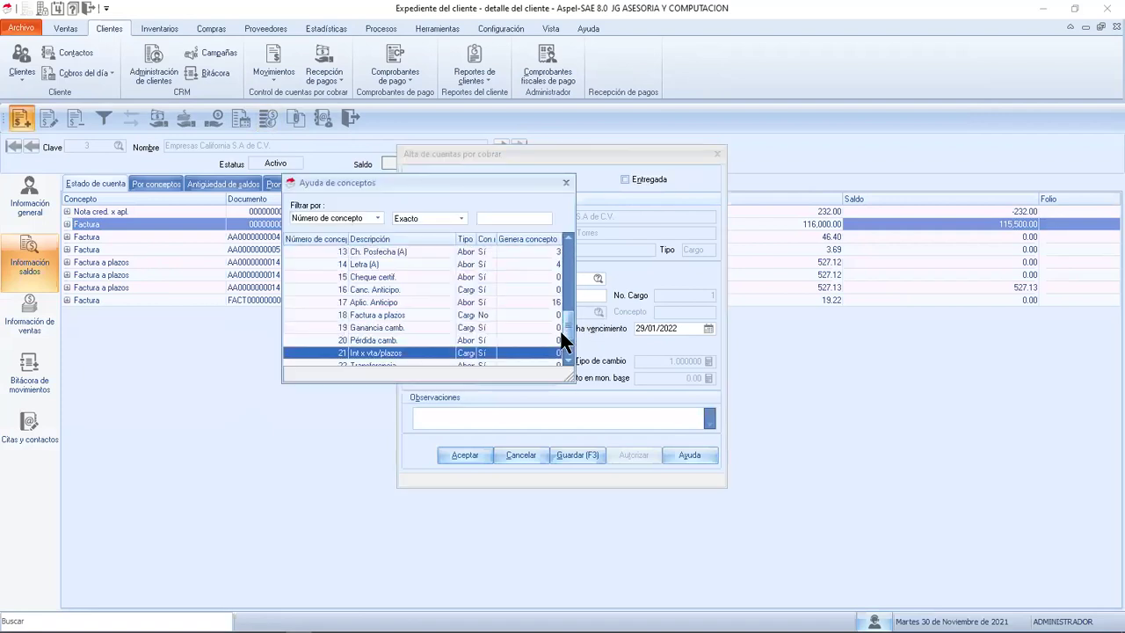
left_click(567, 356)
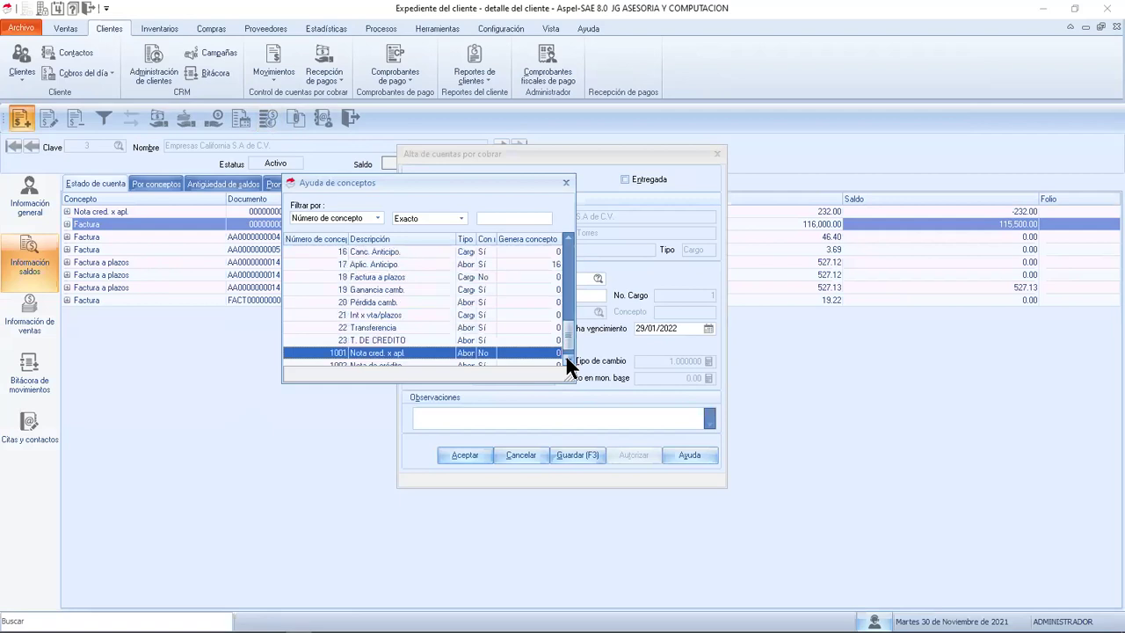
double_click(408, 338)
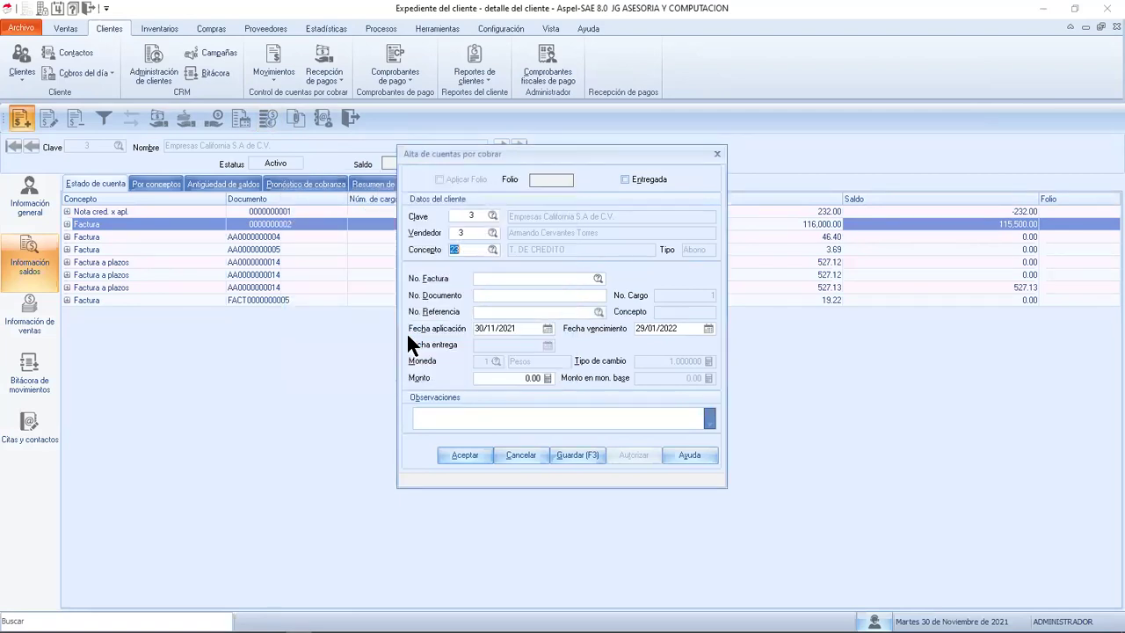
key("Tab")
left_click(597, 279)
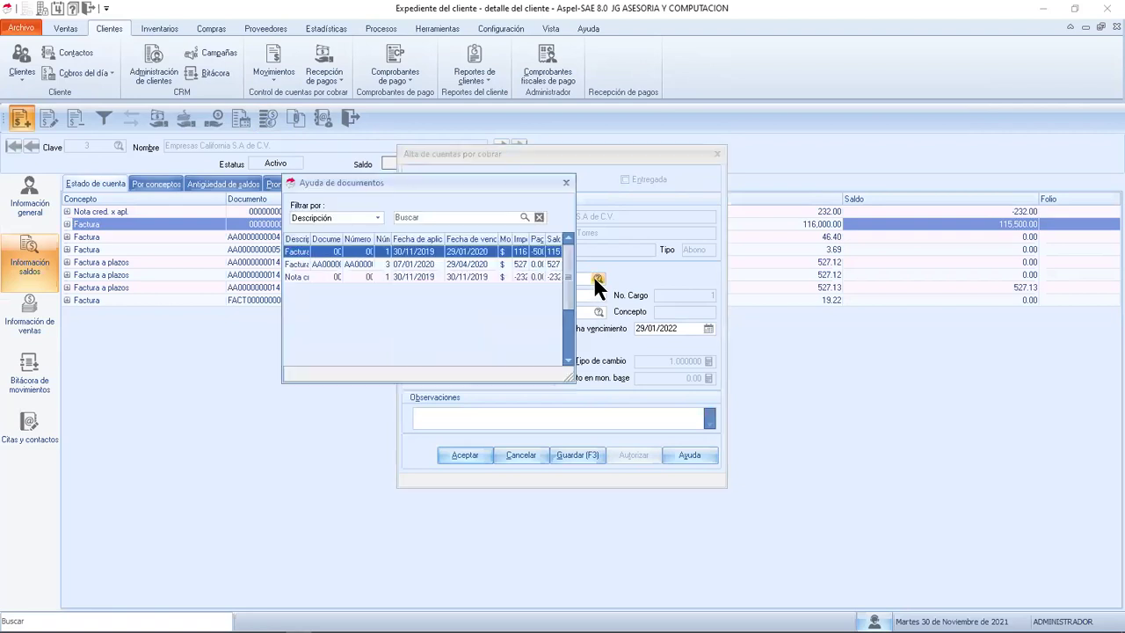
double_click(486, 252)
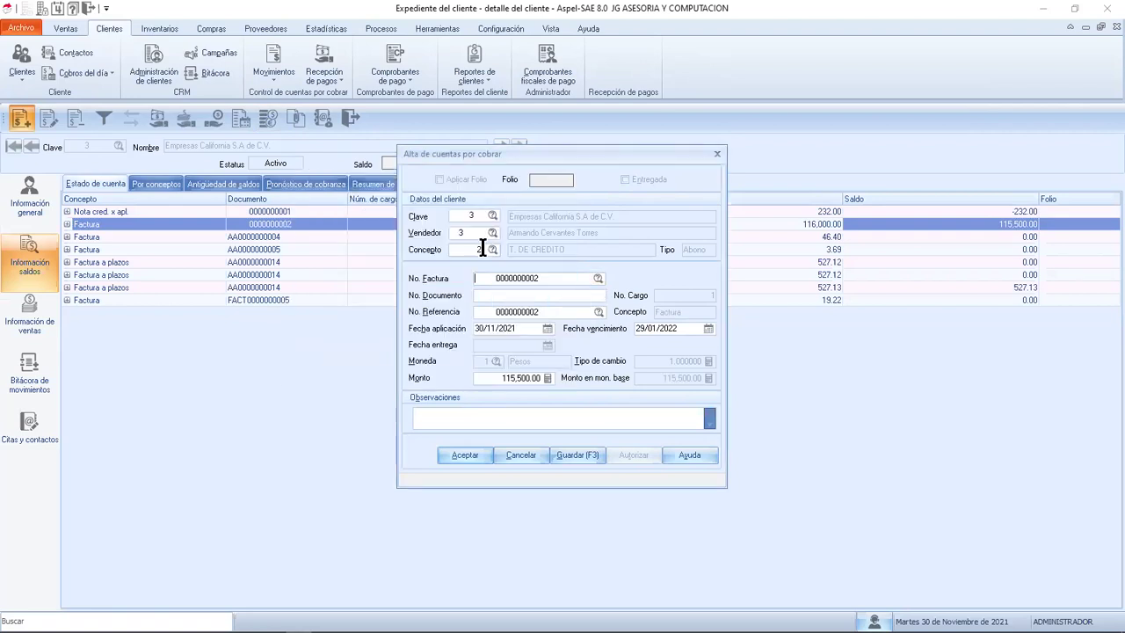
left_click(568, 295)
type("AUT 1526363")
Set both the application date and the due date of the credit card payment to 30/11/2019
key("BackSpace")
key("BackSpace")
type("19")
key("Tab")
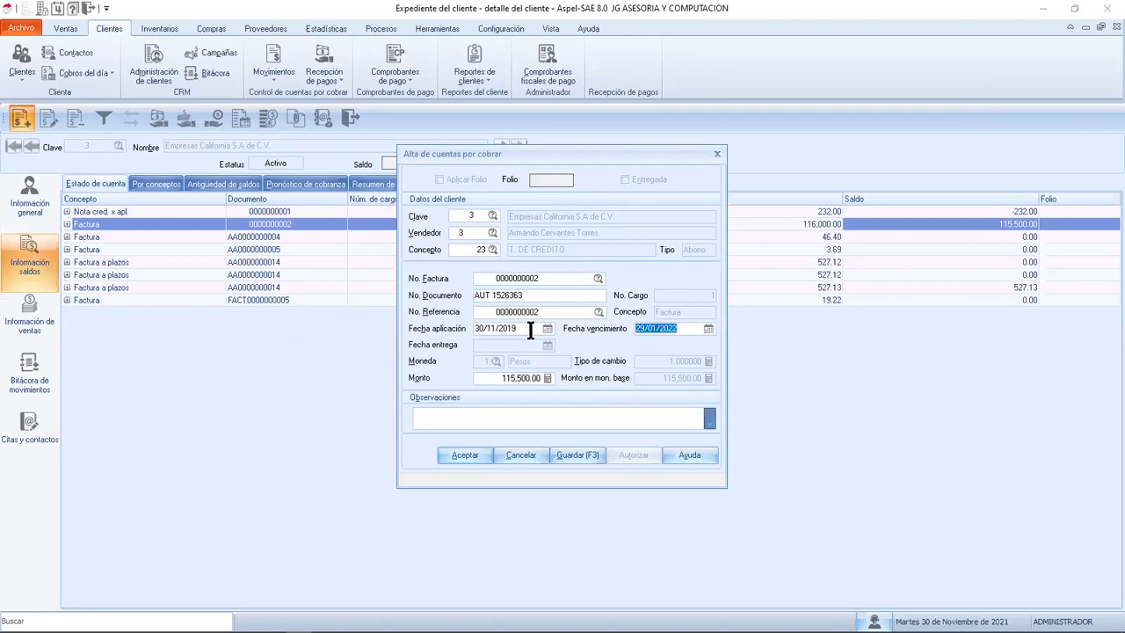
type("30/11/2019")
key("Tab")
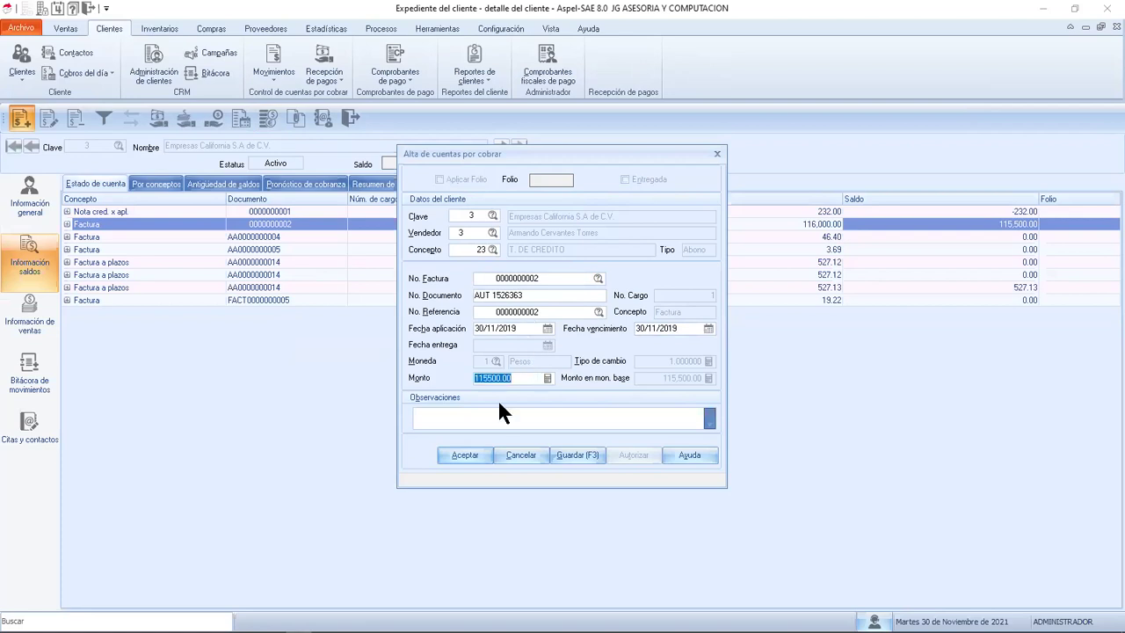
Set the credit card payment's amount to 500 and save the movement without printing its report
type("500")
left_click(471, 448)
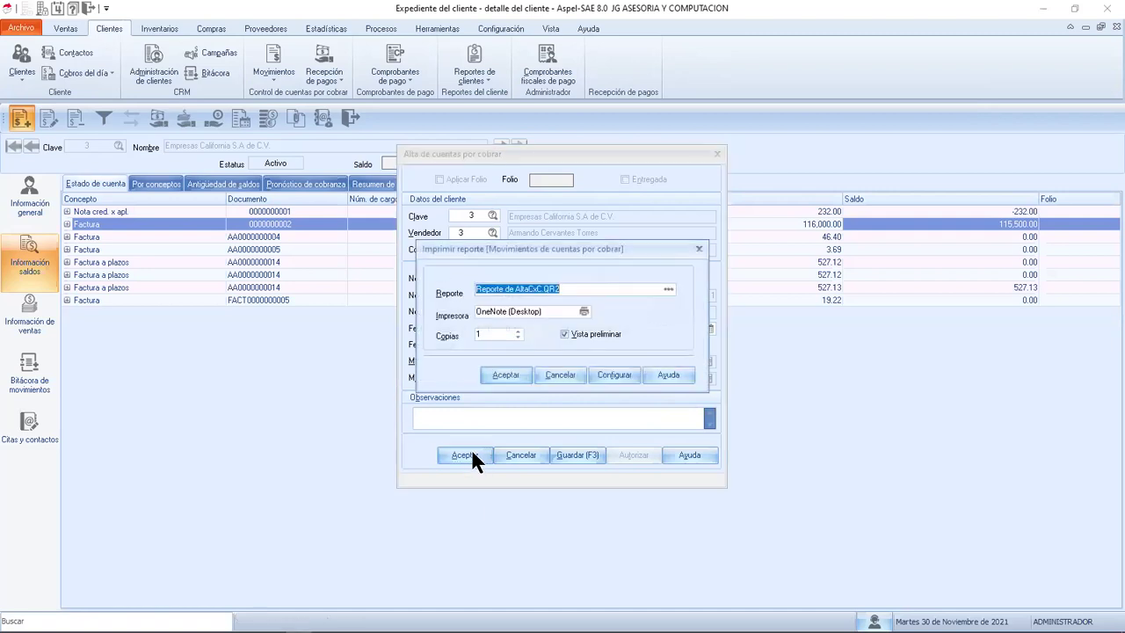
left_click(559, 375)
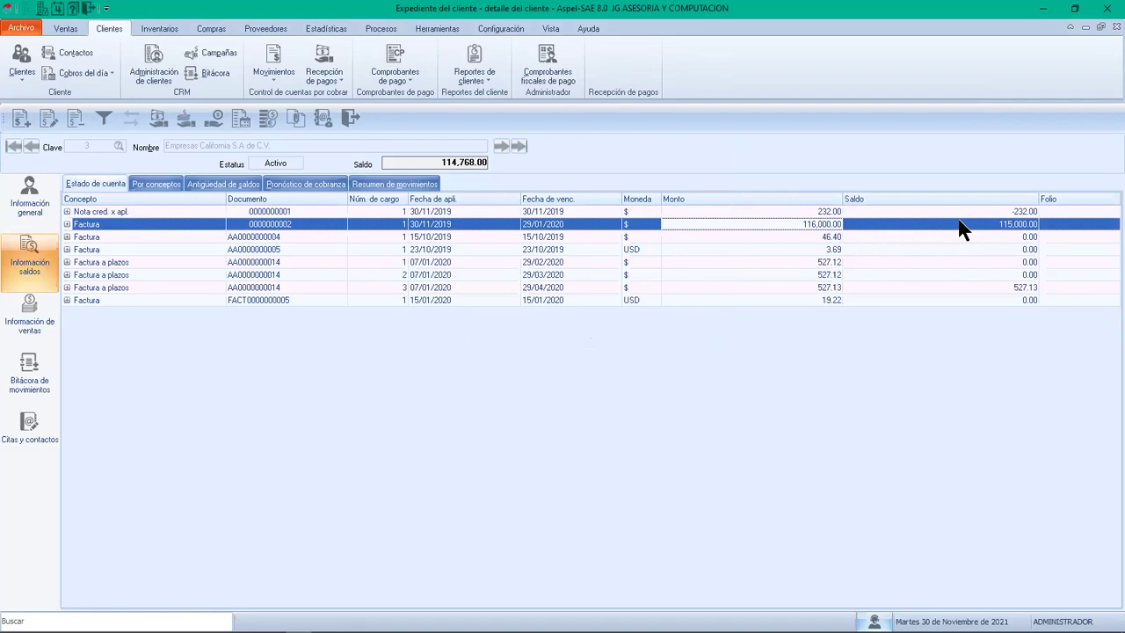
left_click(65, 223)
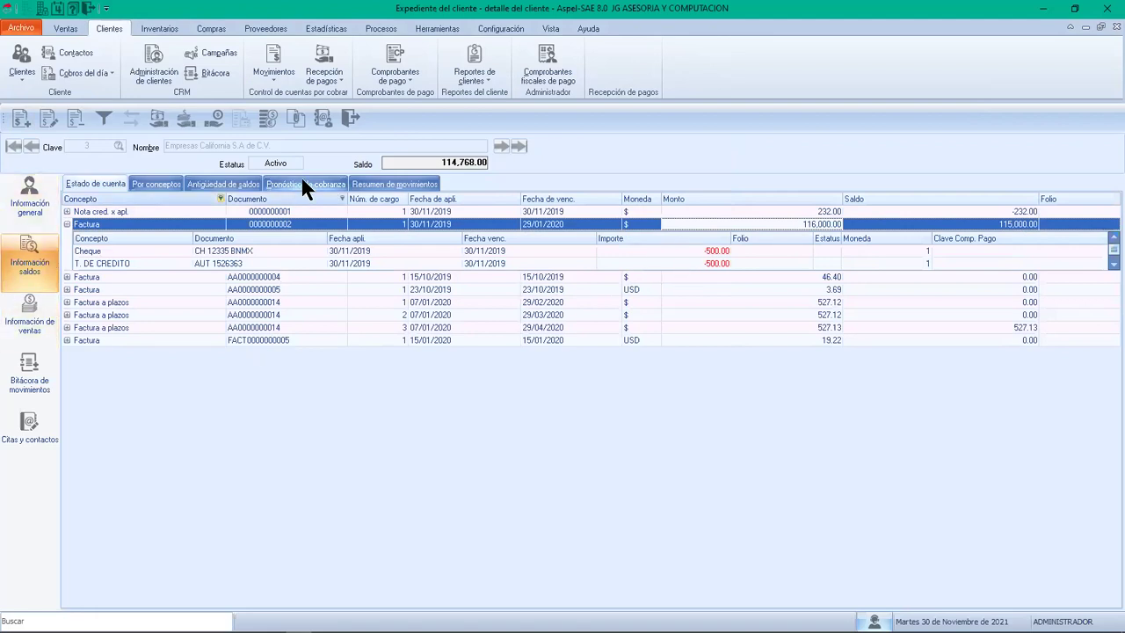
left_click(123, 224)
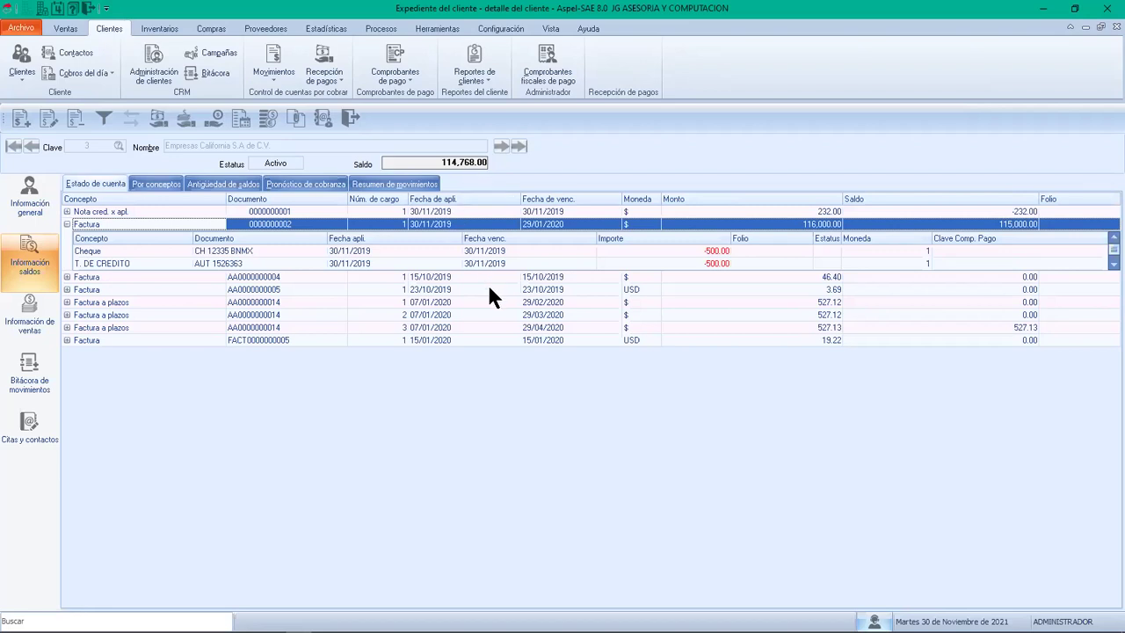
left_click(67, 225)
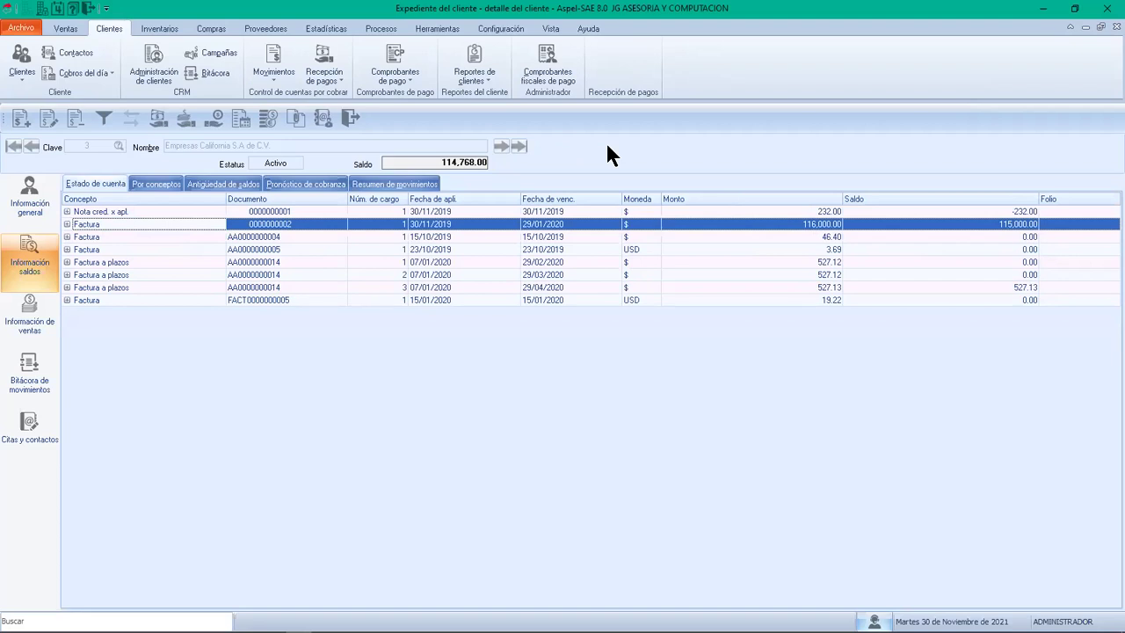
left_click(68, 225)
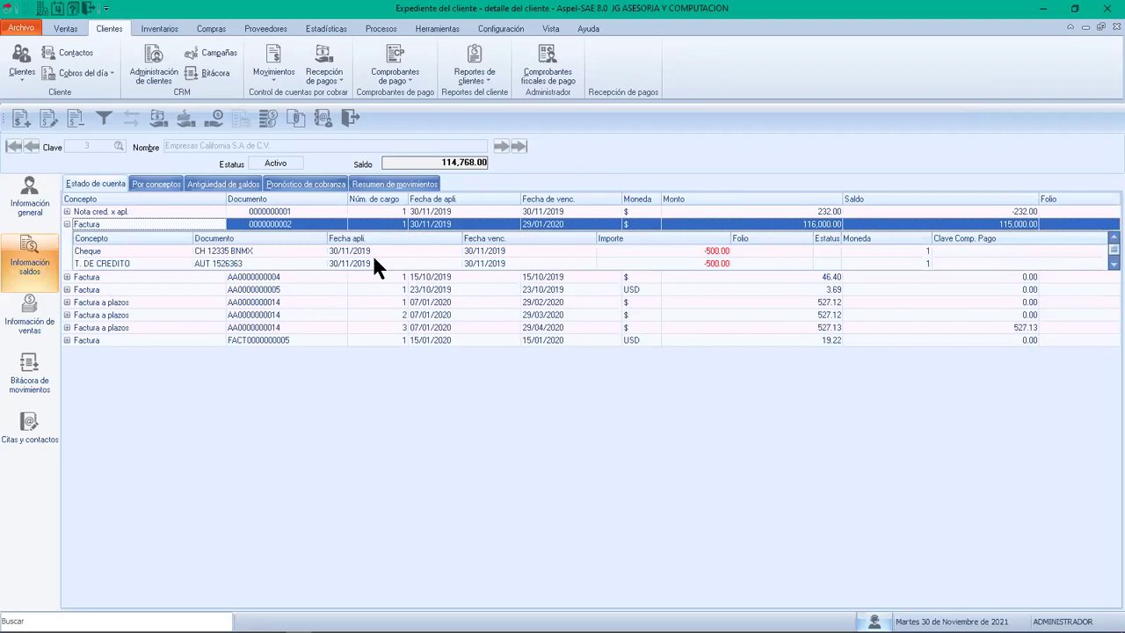
left_click(688, 262)
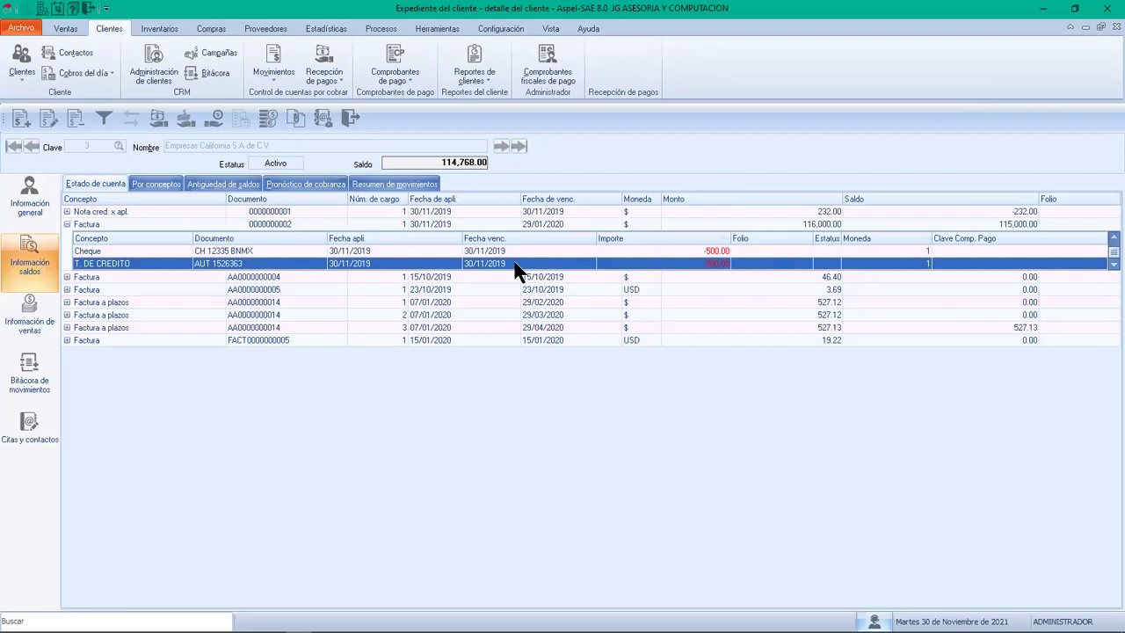
left_click(88, 123)
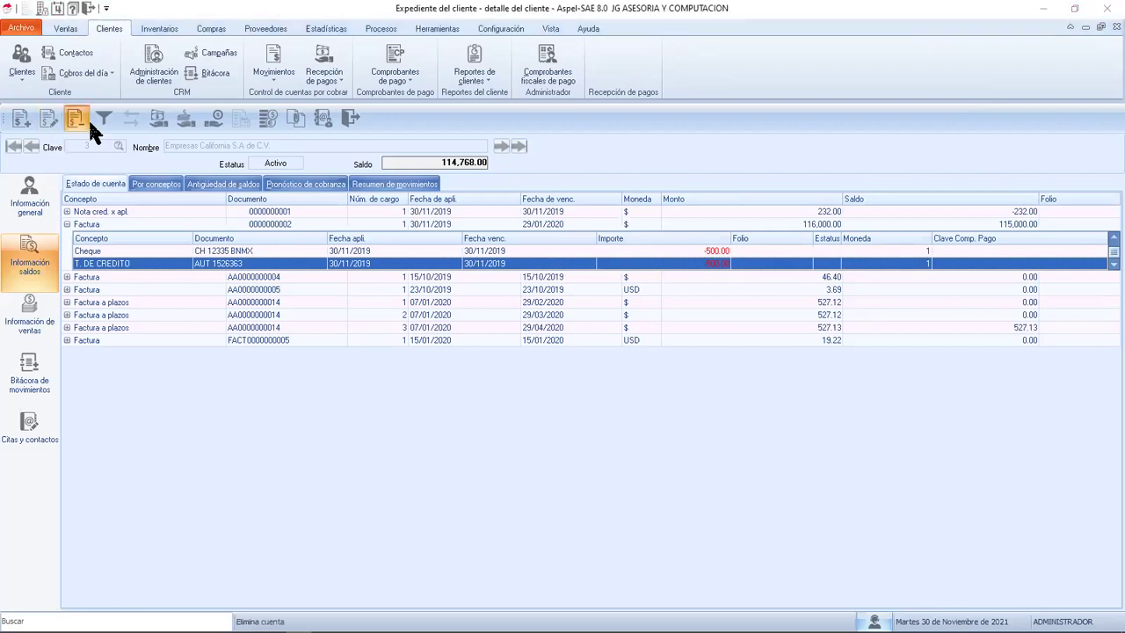
left_click(607, 344)
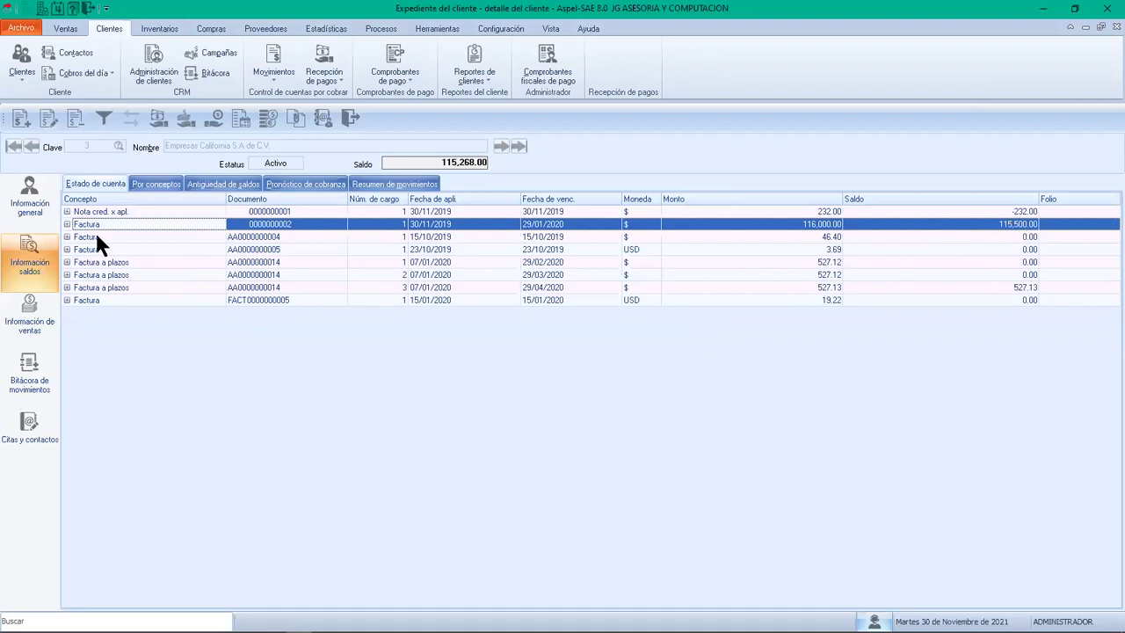
left_click(67, 224)
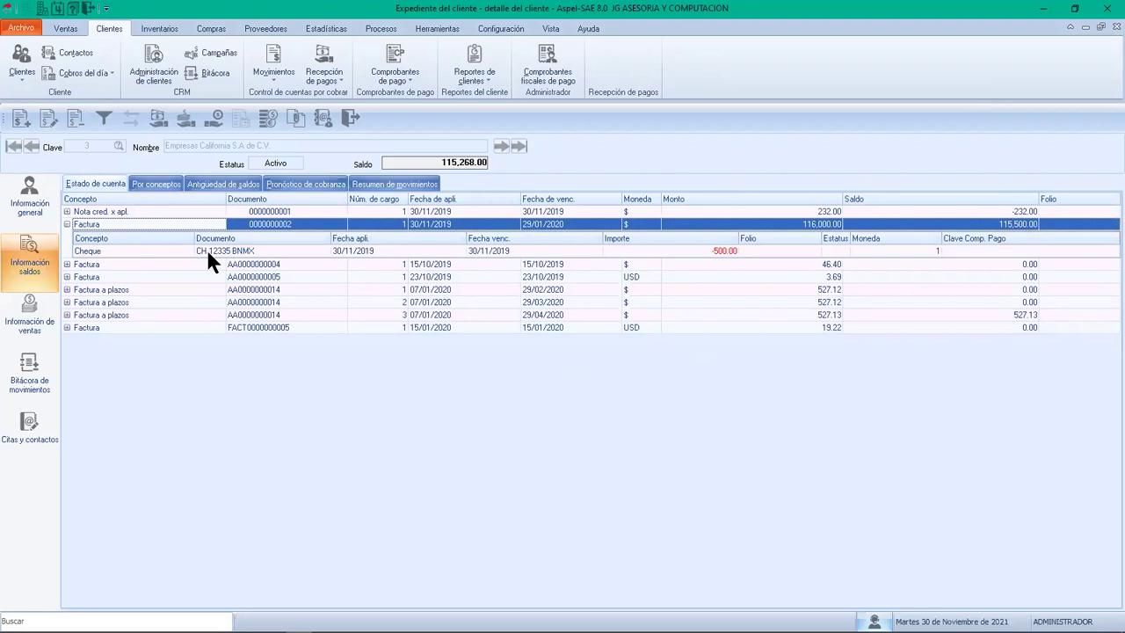
left_click(551, 249)
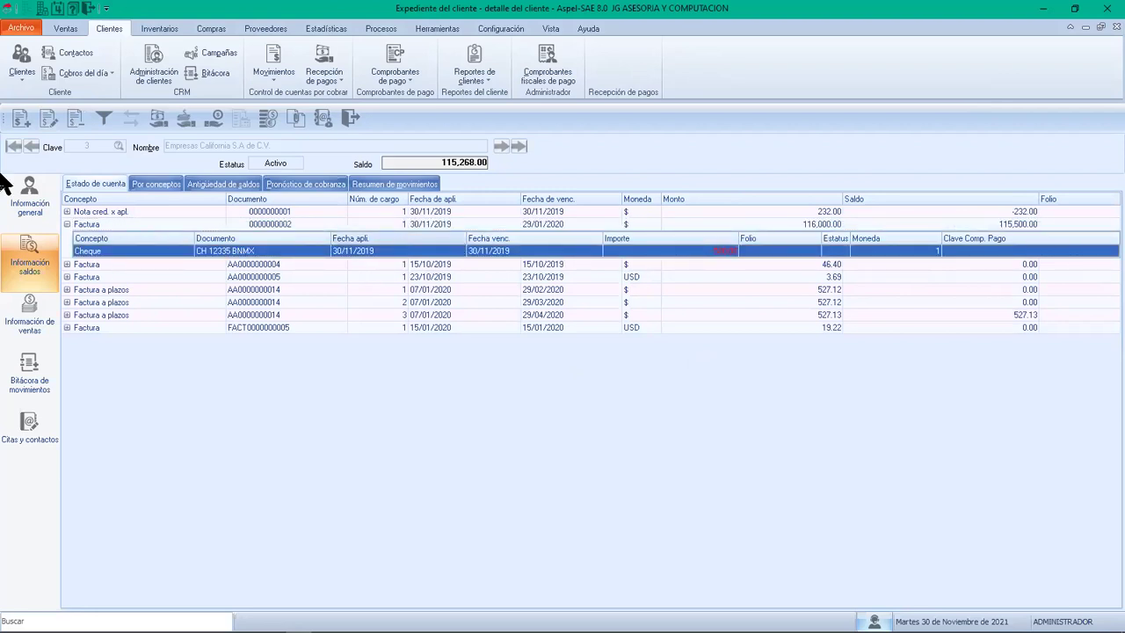
left_click(22, 117)
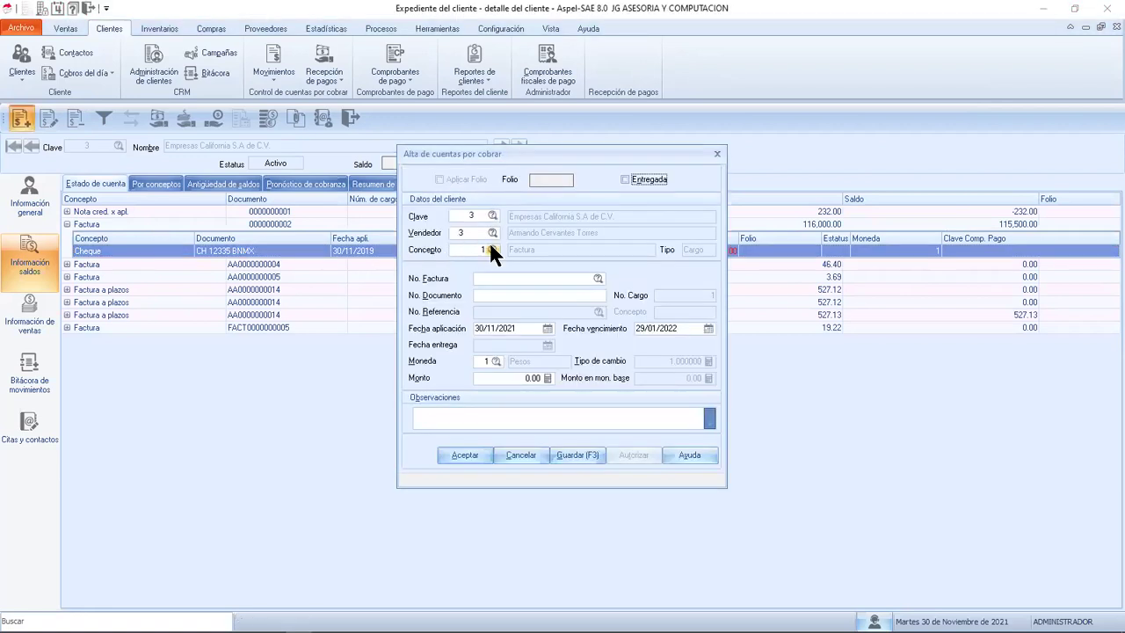
left_click(492, 250)
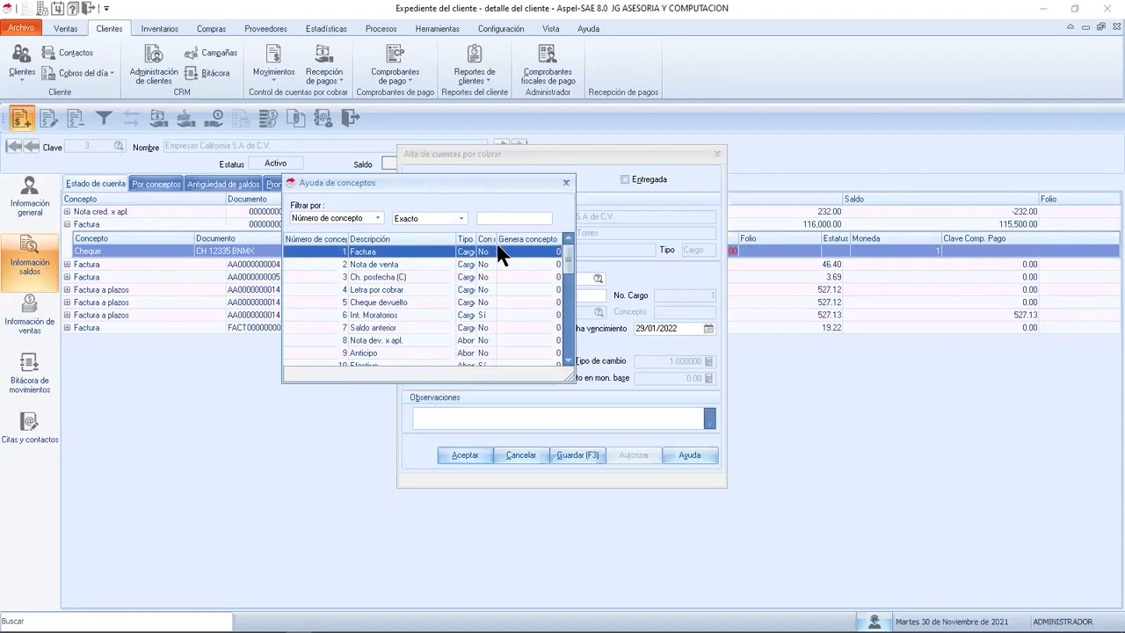
left_click(566, 182)
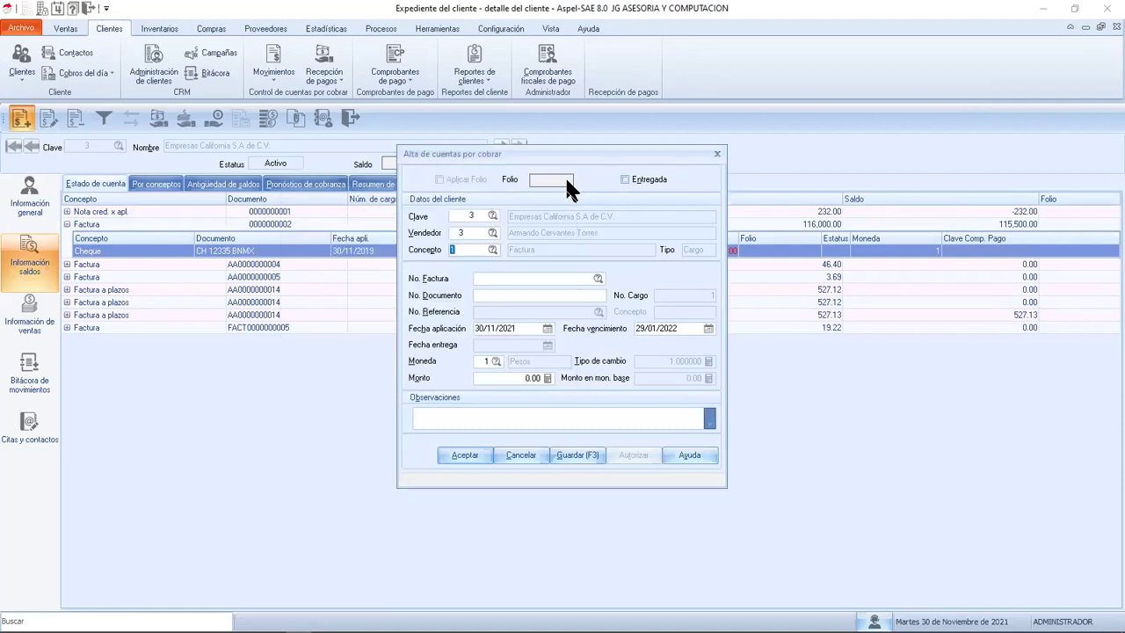
type("3")
key("Tab")
left_click(598, 277)
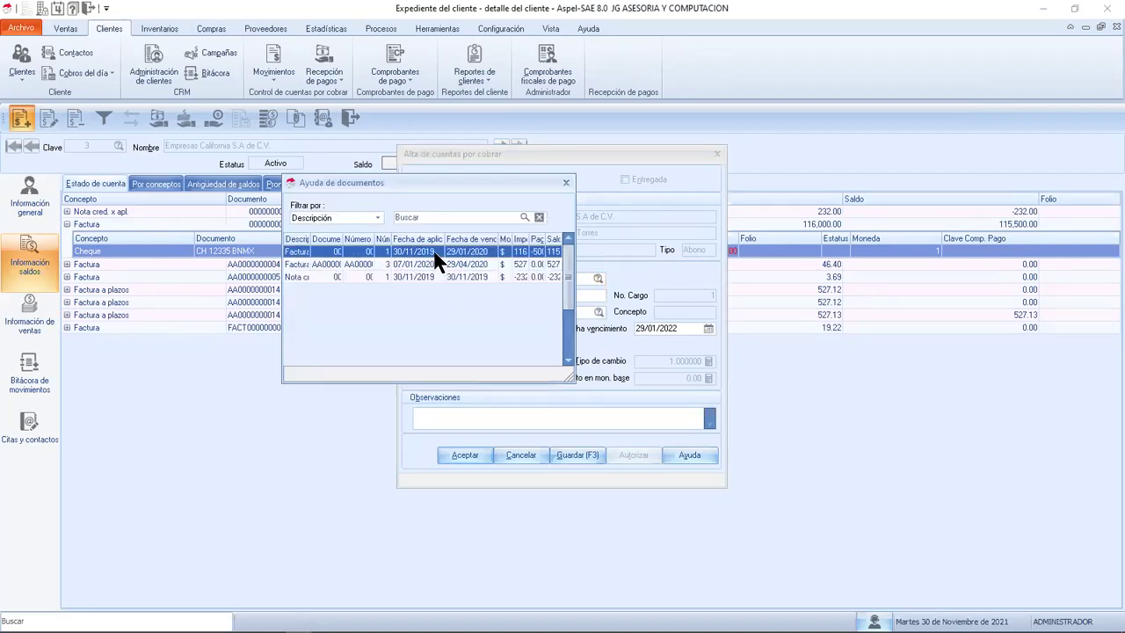
double_click(433, 251)
Enter AUT 63E62372 as the payment's document number and set its application and due dates to 30/11/2019
left_click(553, 295)
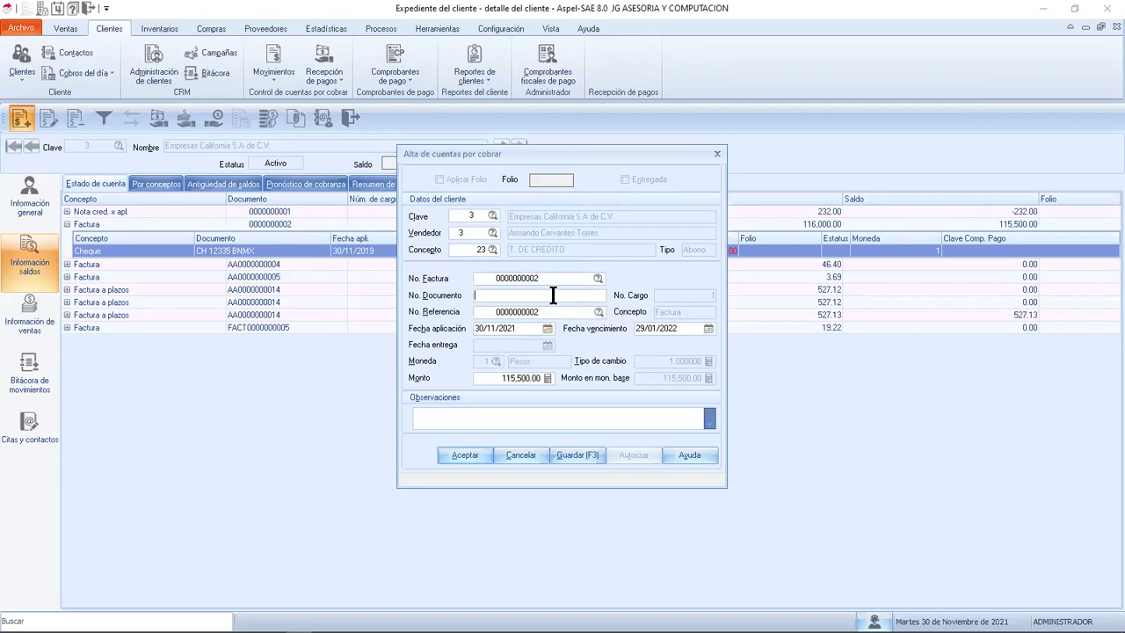
type("AUT 63E62372")
key("BackSpace")
key("BackSpace")
type("19")
key("Tab")
type("30/11/2019")
key("Tab")
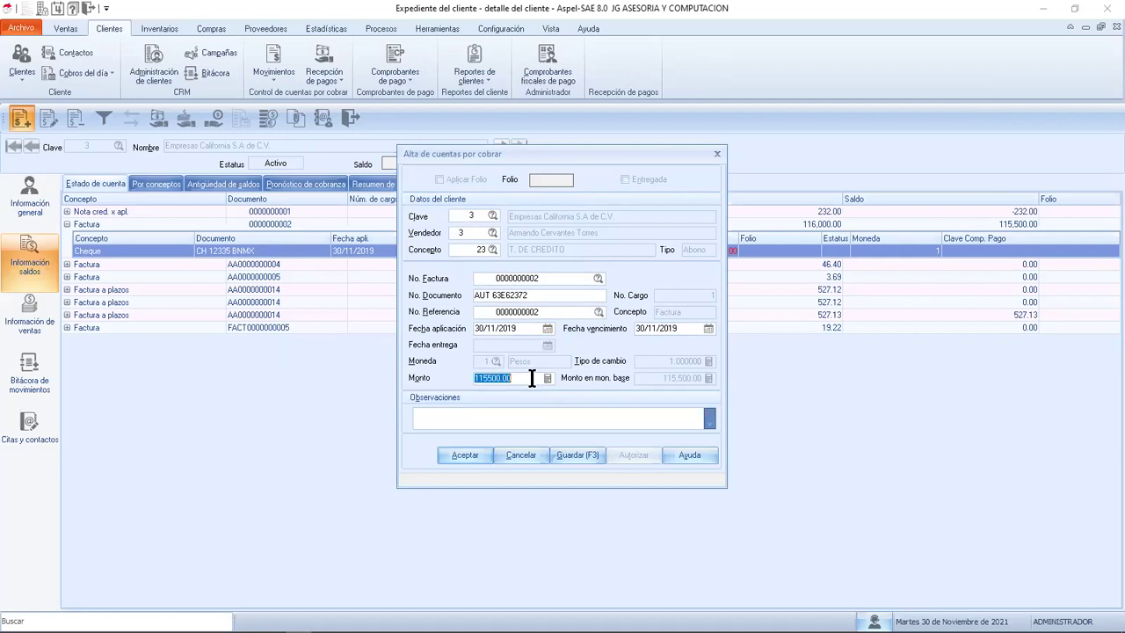
Set the credit card payment's amount to 700 and save the movement without printing its report
type("700")
left_click(472, 452)
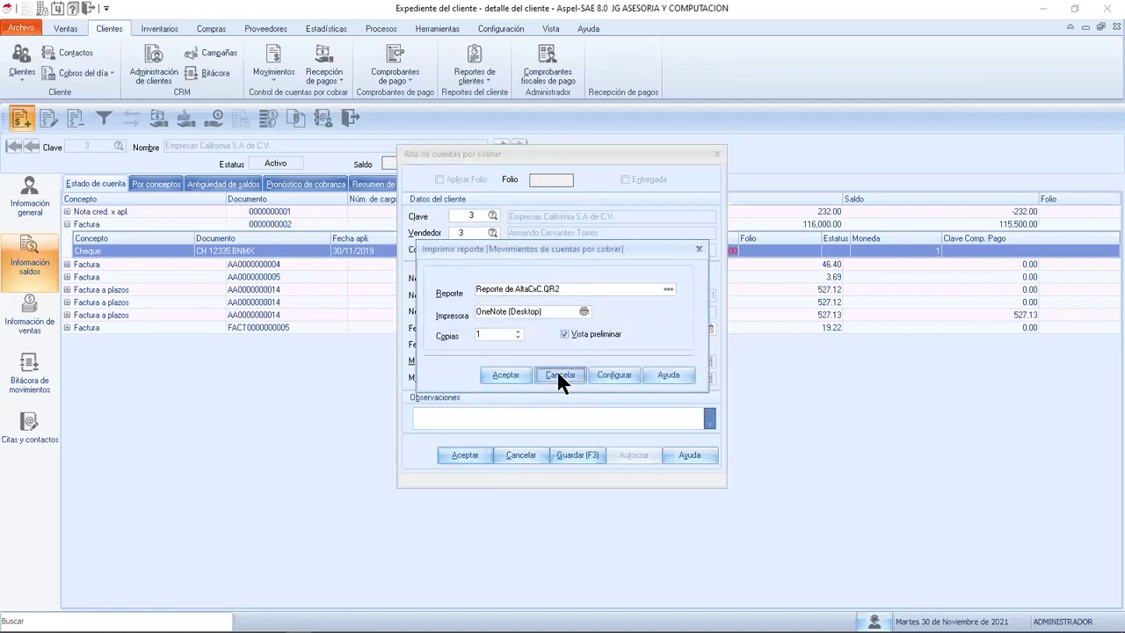
left_click(554, 374)
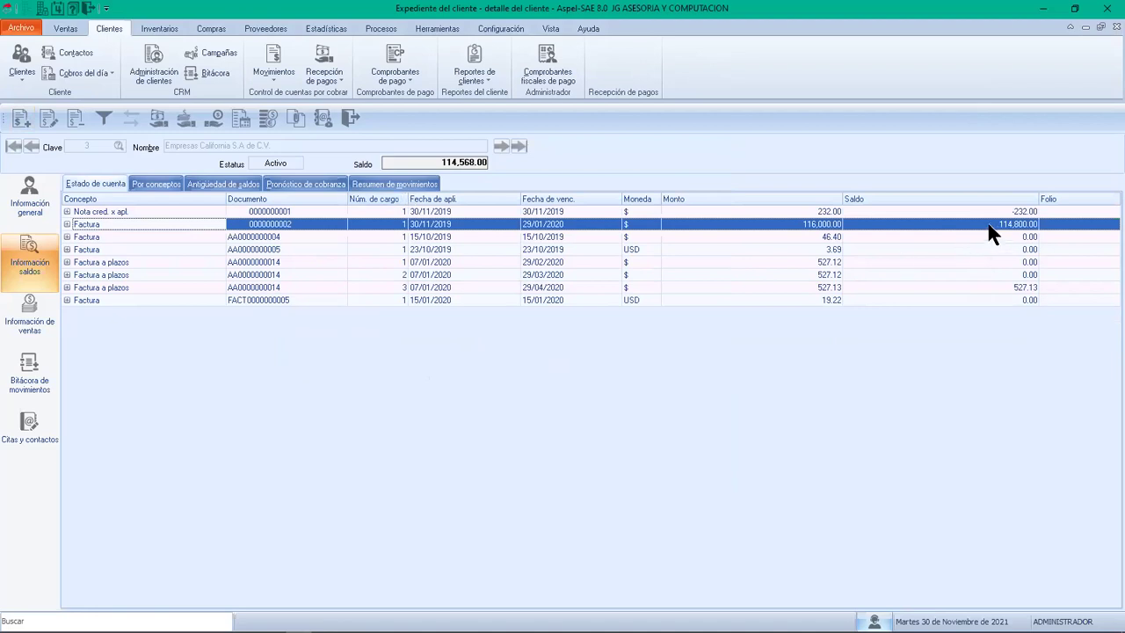
left_click(67, 225)
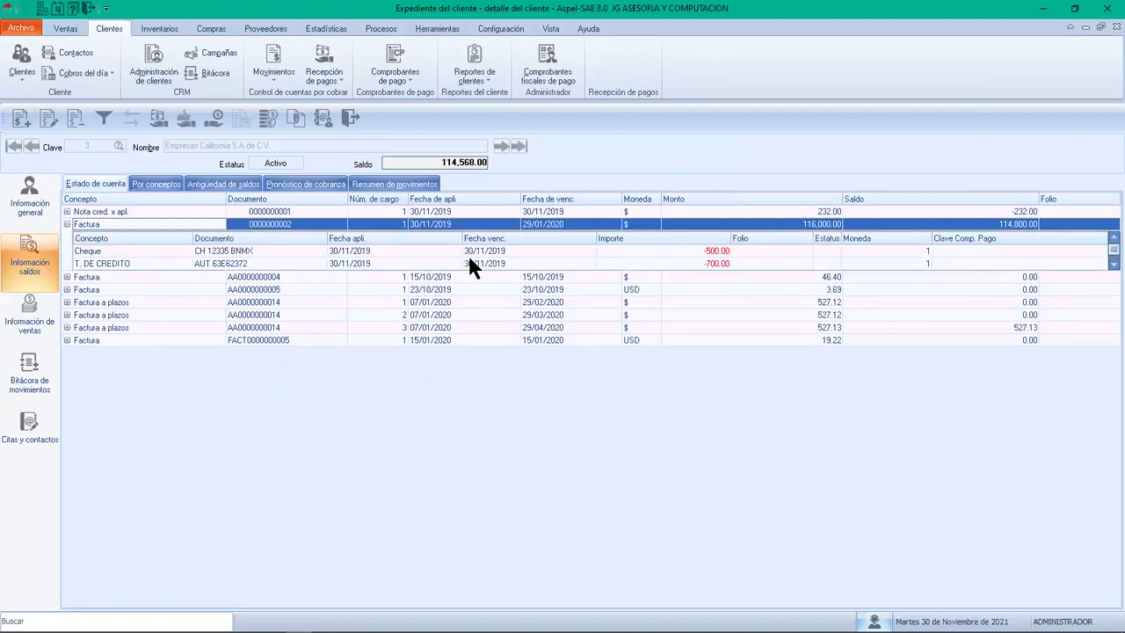
left_click(532, 263)
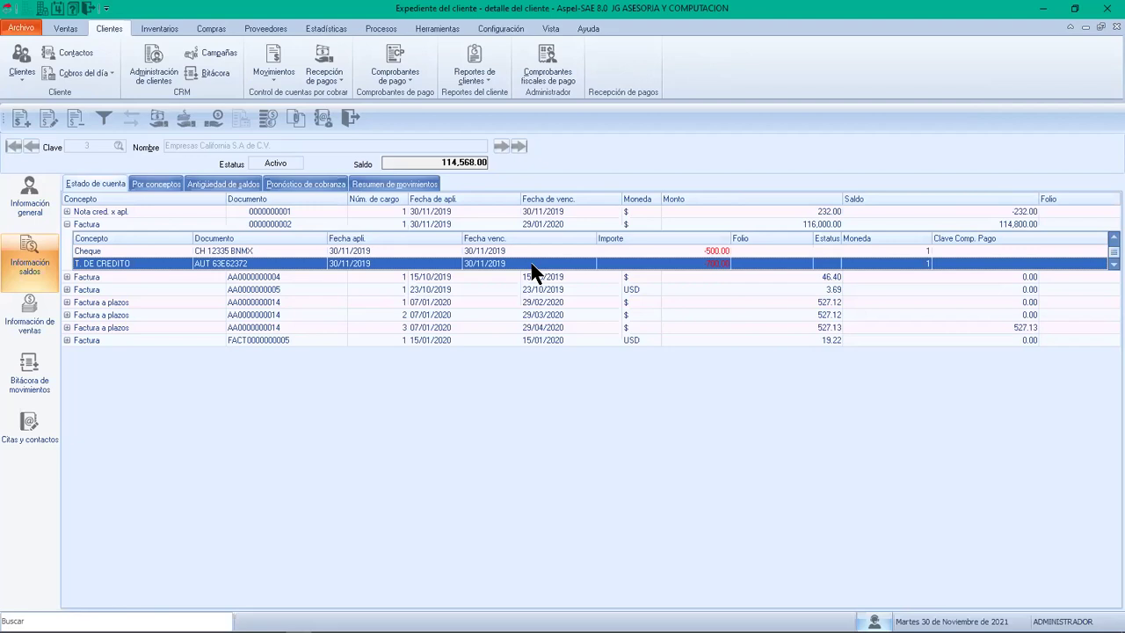
left_click(578, 289)
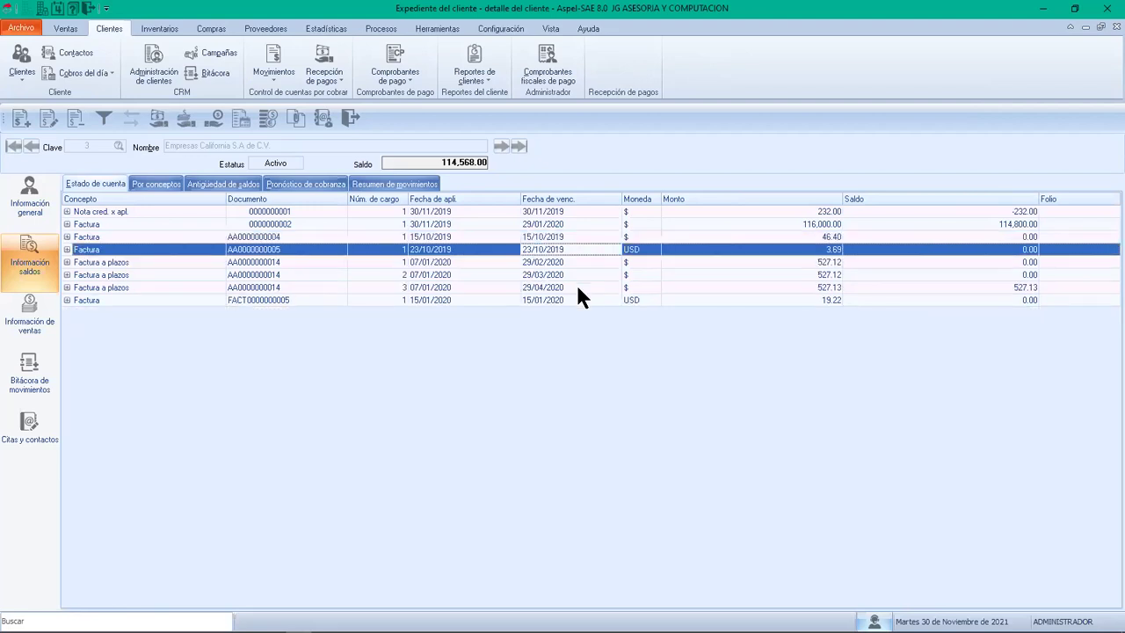
left_click(67, 248)
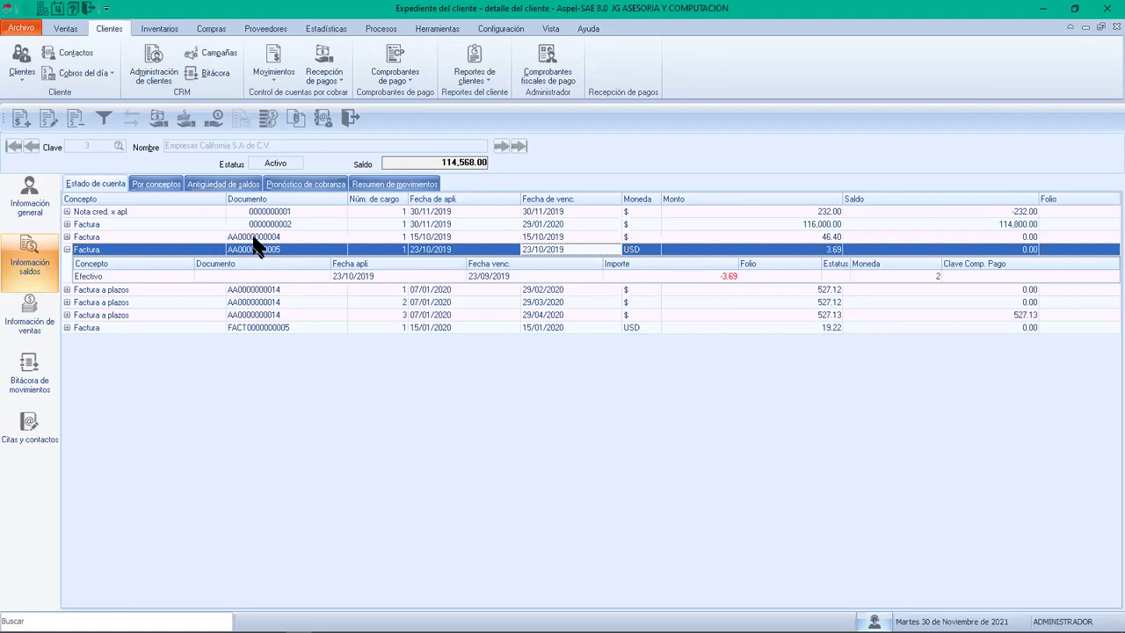
left_click(349, 121)
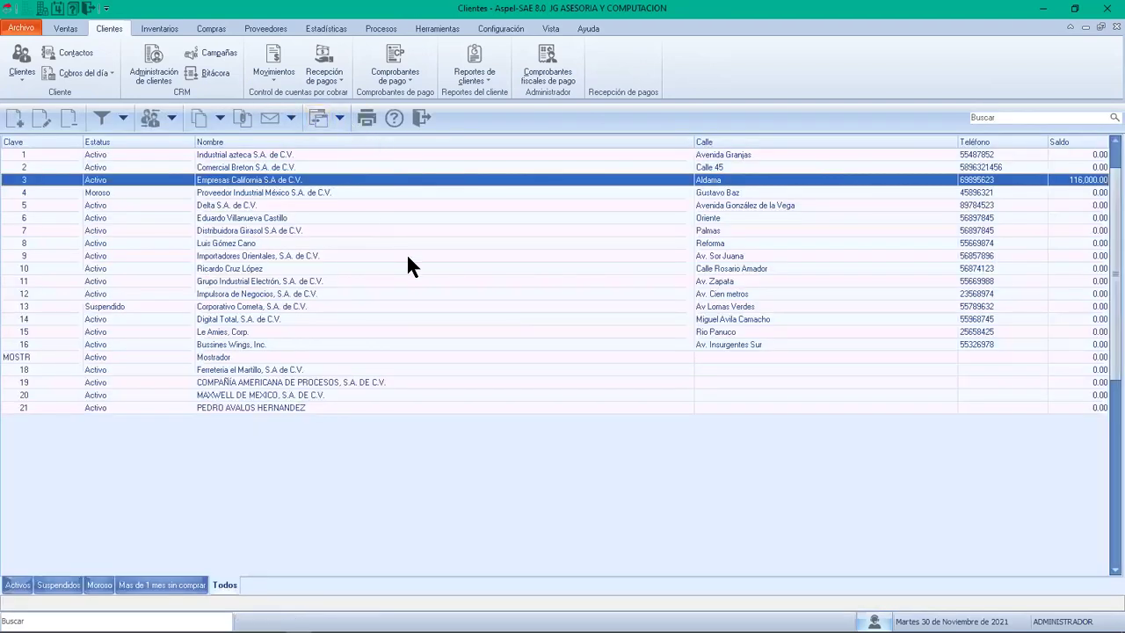
Review the client and currency filters of the accounts receivable movement report and close it without generating it
left_click(486, 72)
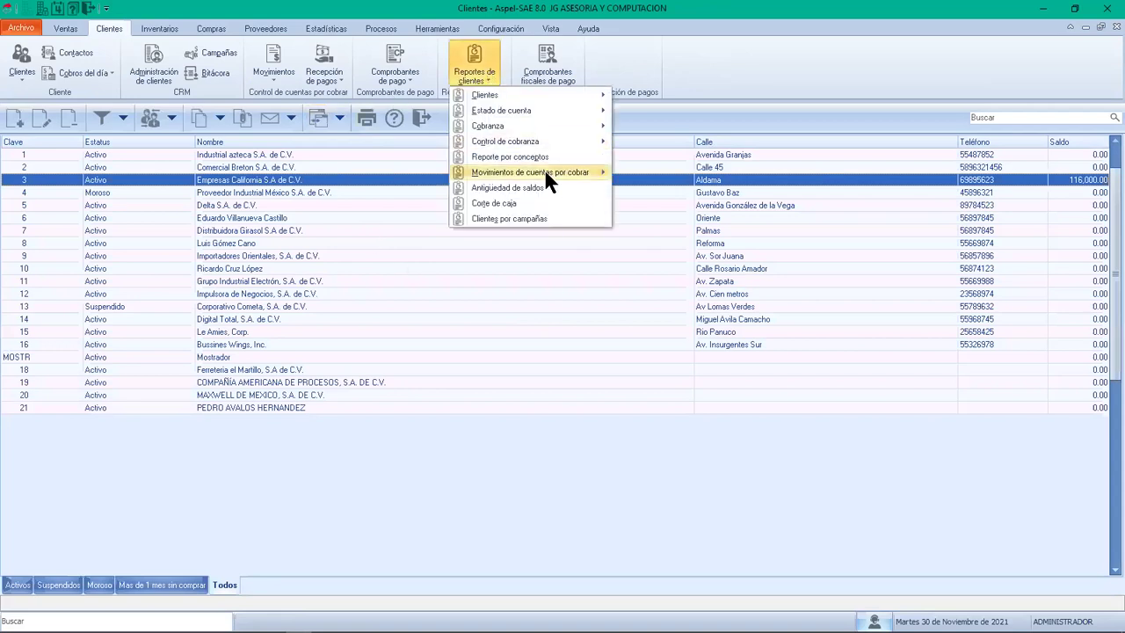
mouse_move(546, 178)
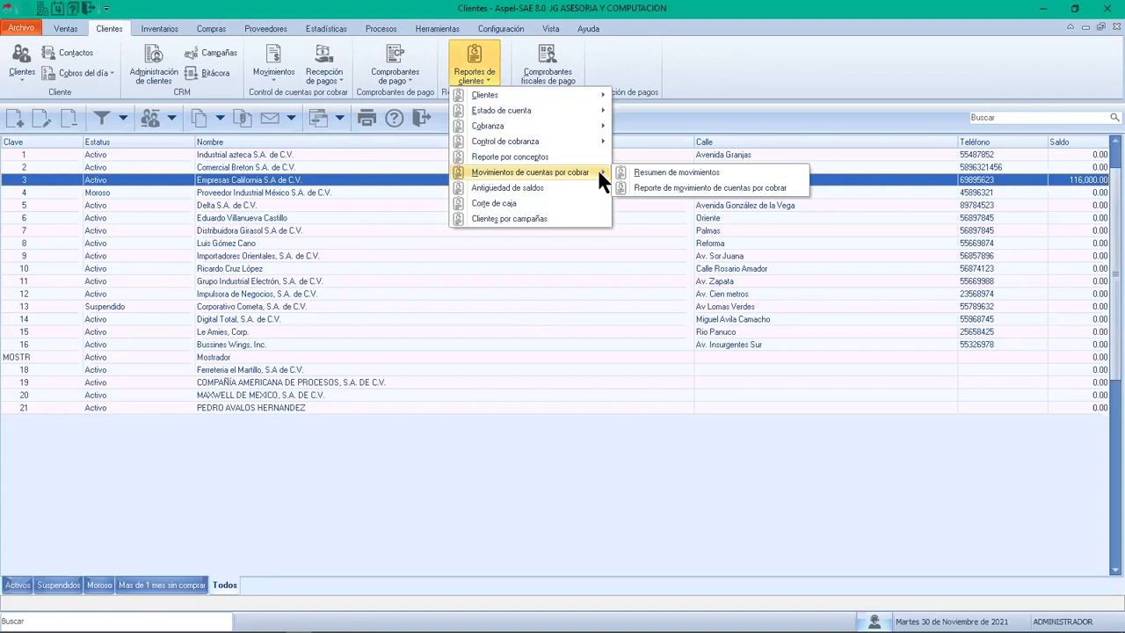
left_click(681, 187)
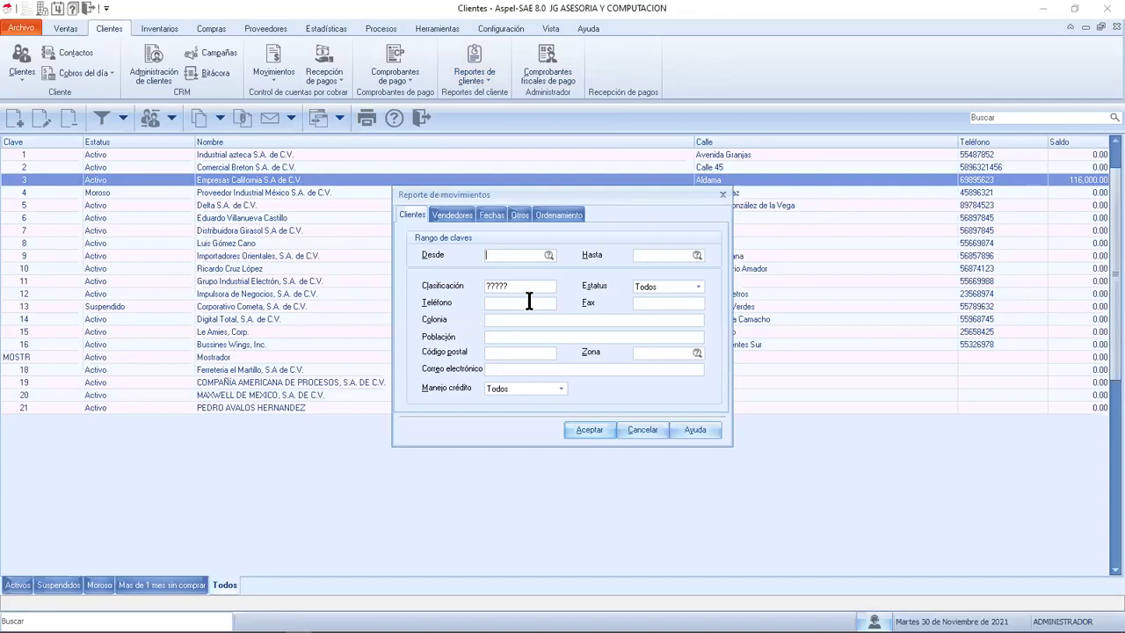
left_click(521, 215)
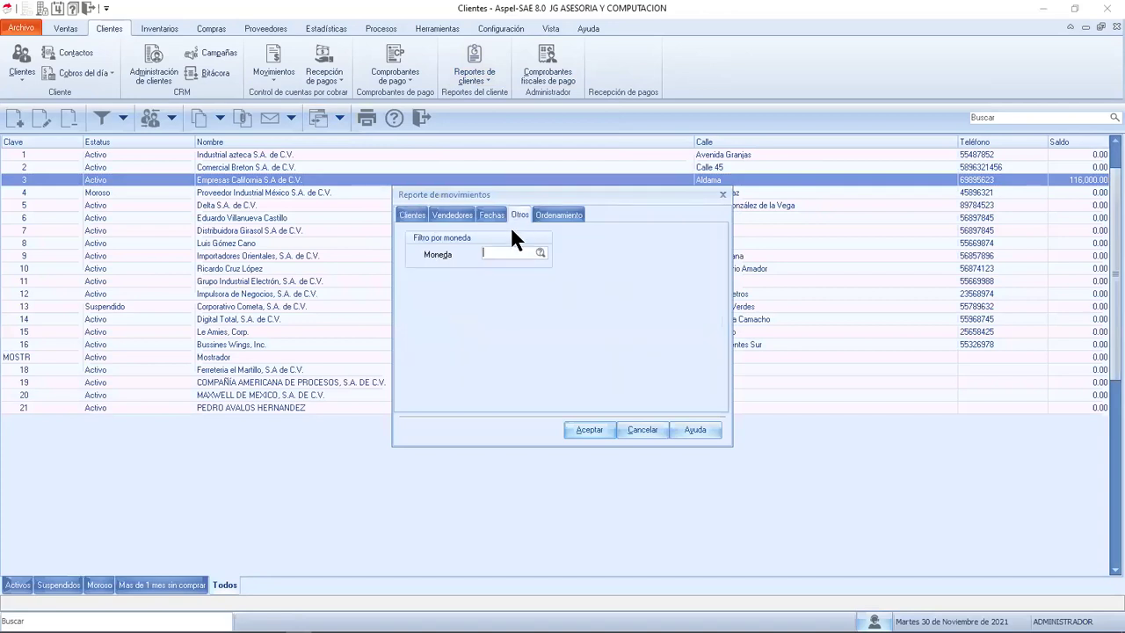
left_click(413, 216)
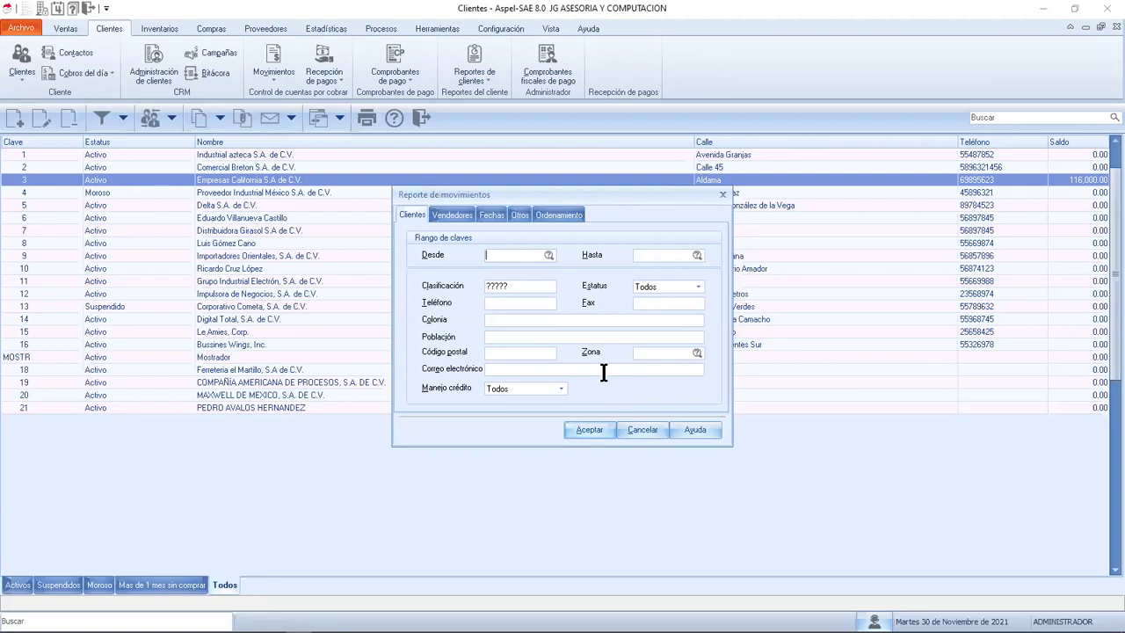
left_click(650, 430)
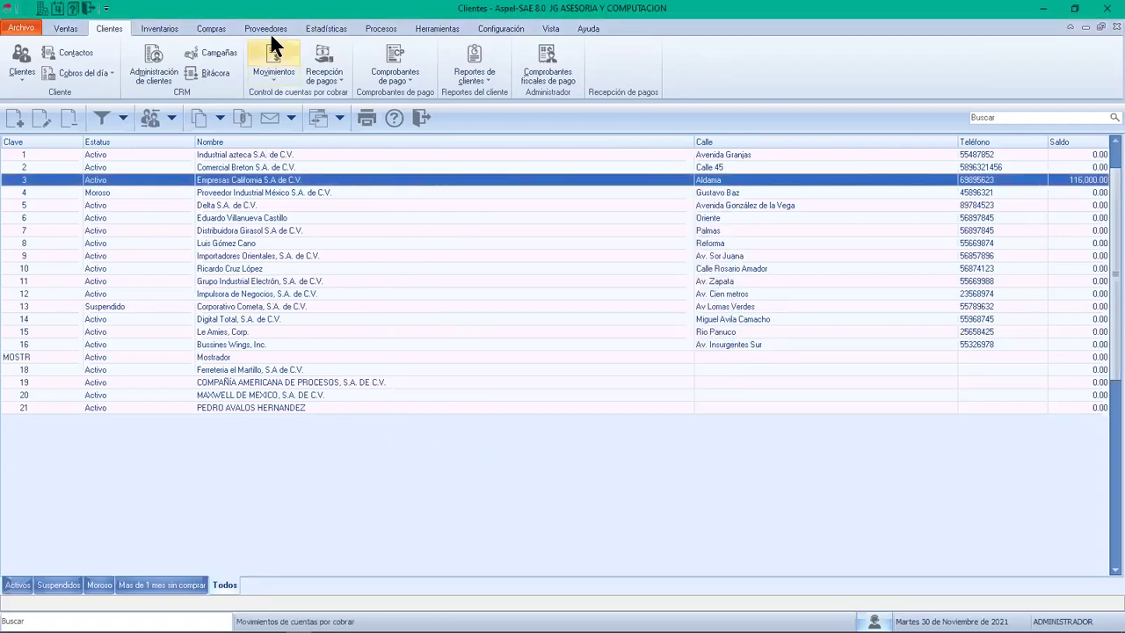
Add an accounts receivable concept named EN ESPECIE of type Abono and close the concept list
left_click(275, 77)
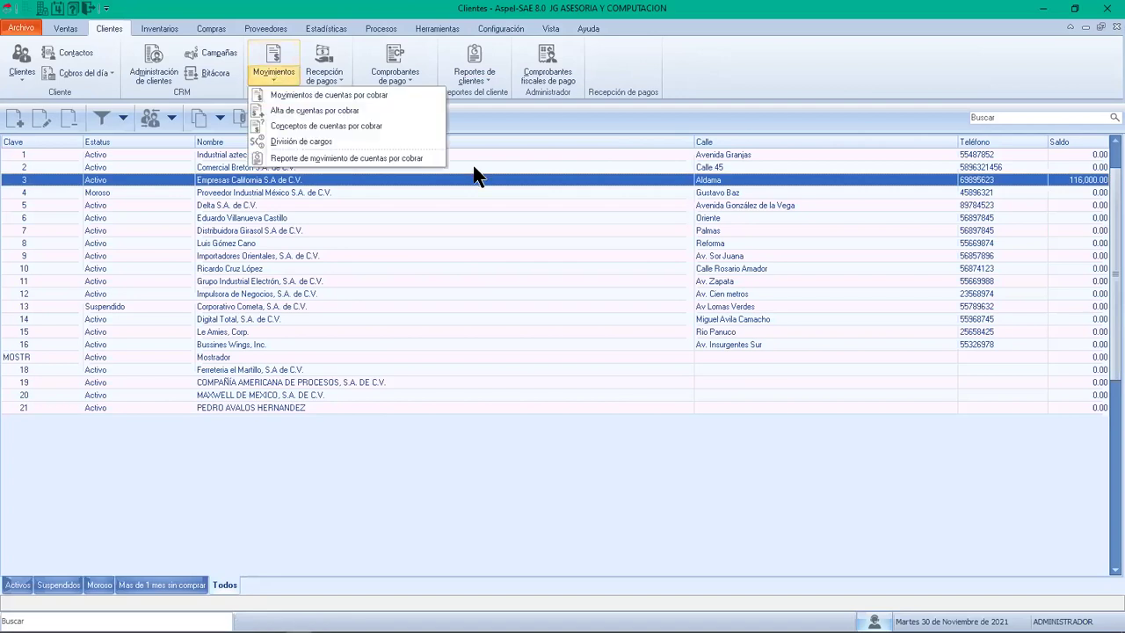
left_click(384, 126)
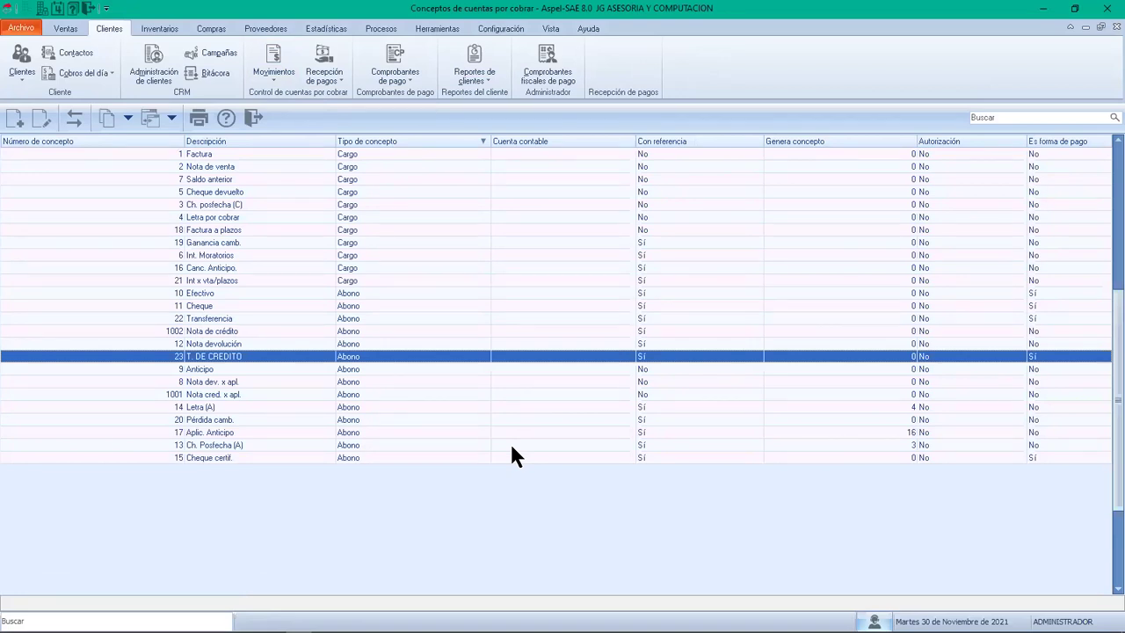
left_click(14, 117)
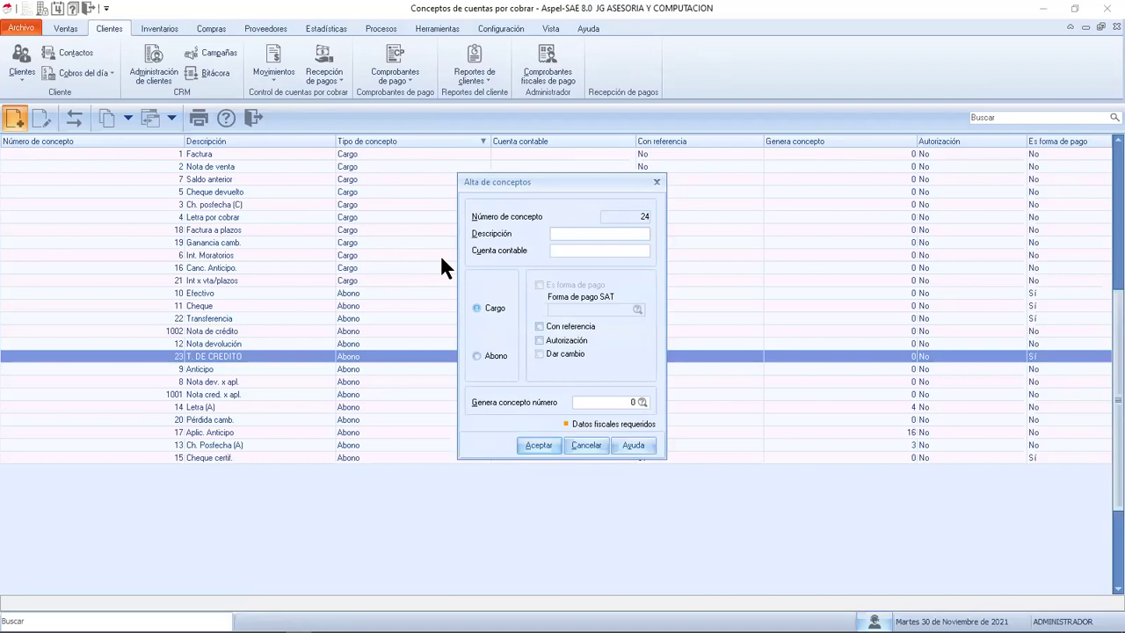
type("EN ESPECIE")
left_click(477, 356)
left_click(534, 445)
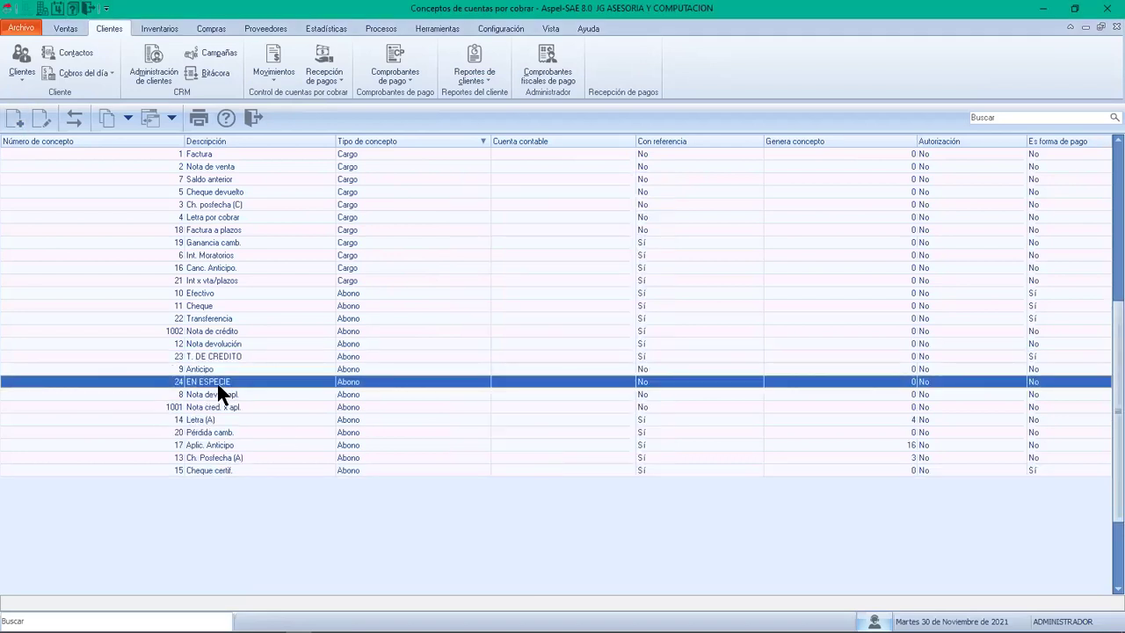
left_click(259, 114)
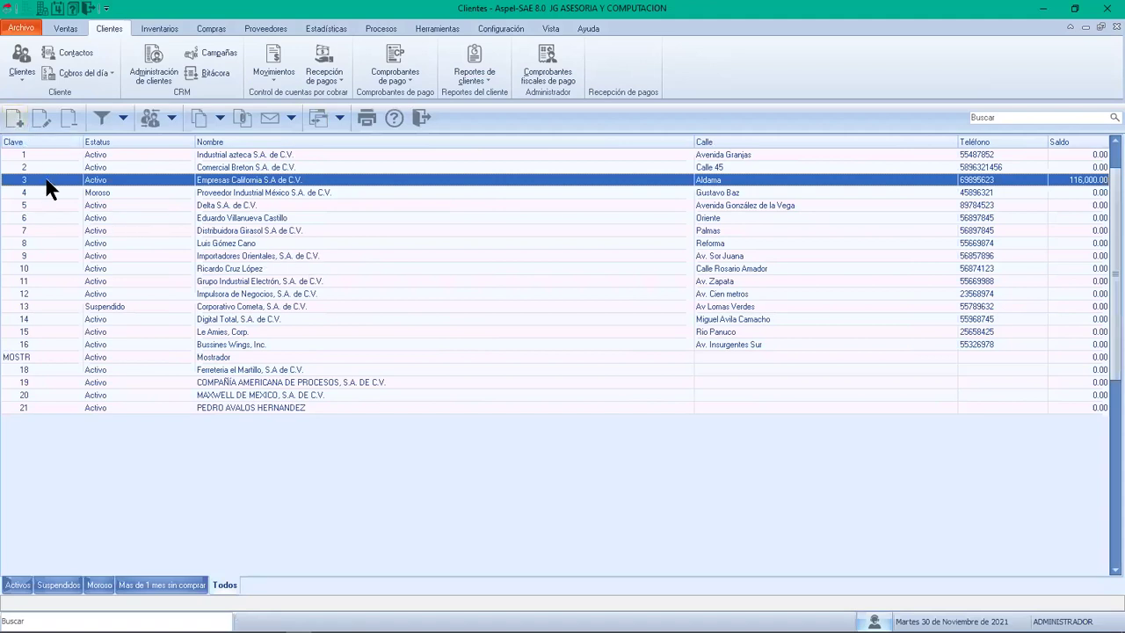
double_click(50, 186)
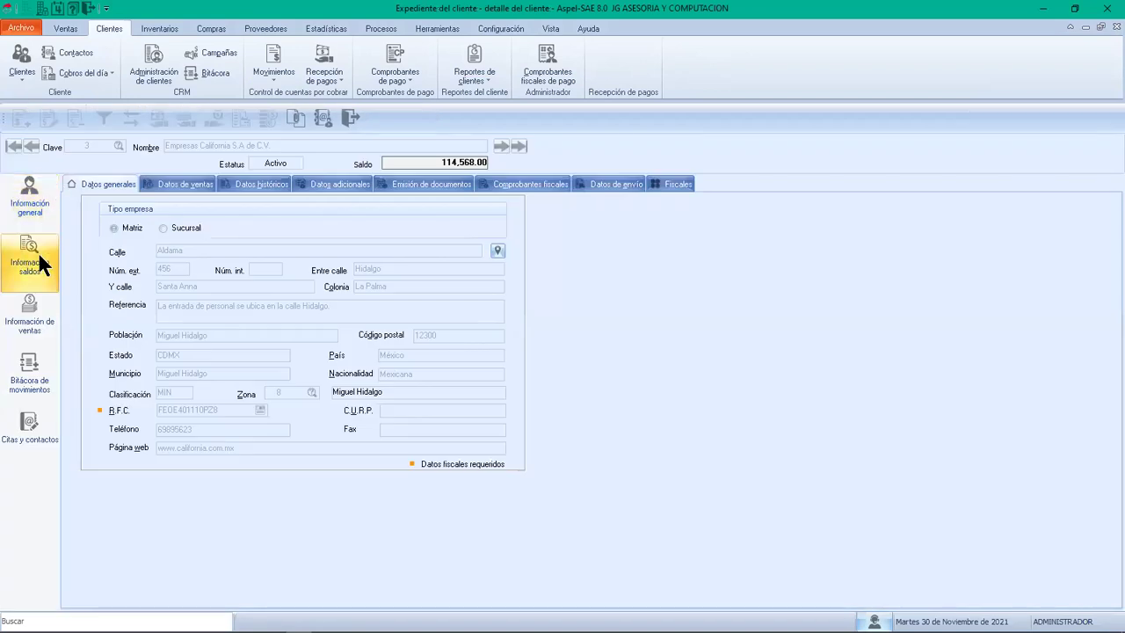
left_click(38, 252)
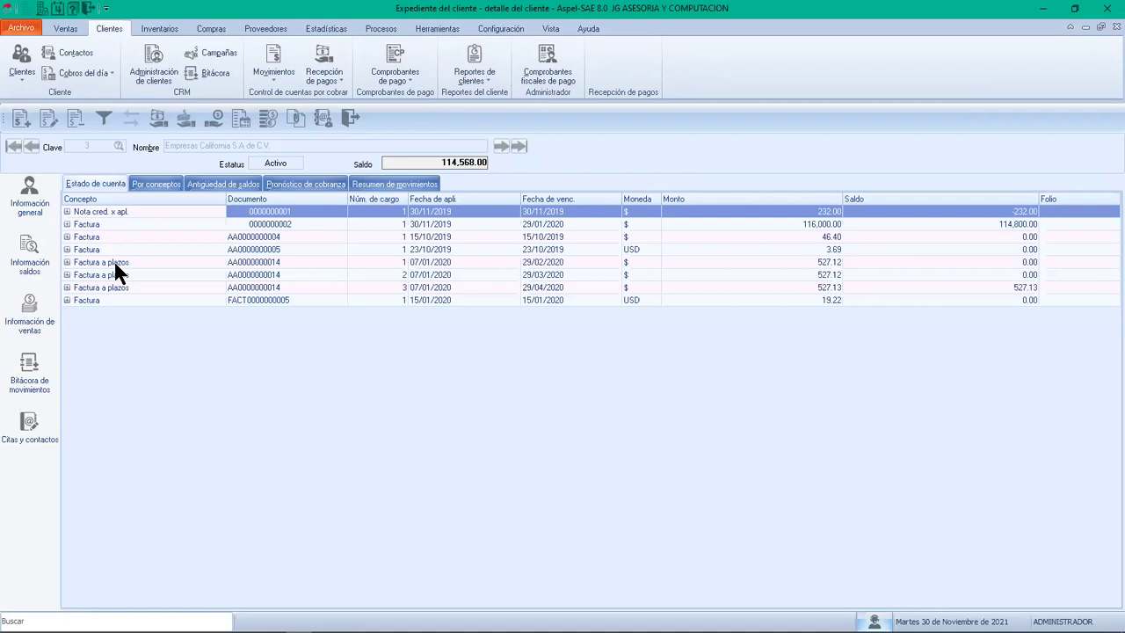
left_click(21, 119)
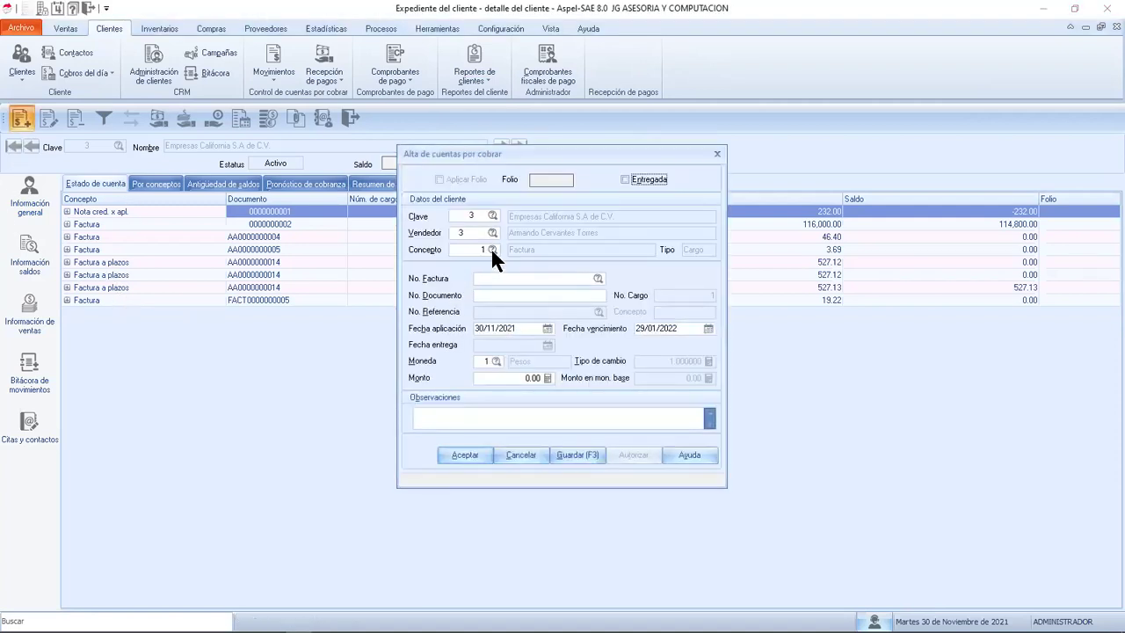
left_click(491, 250)
left_click_drag(573, 260, 570, 354)
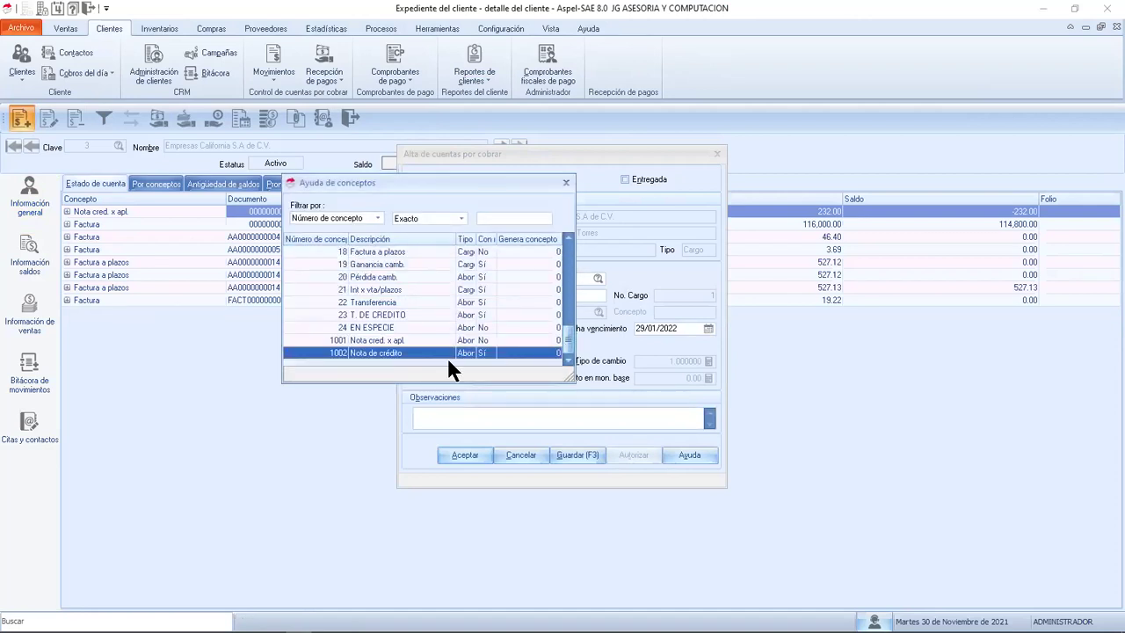
double_click(431, 326)
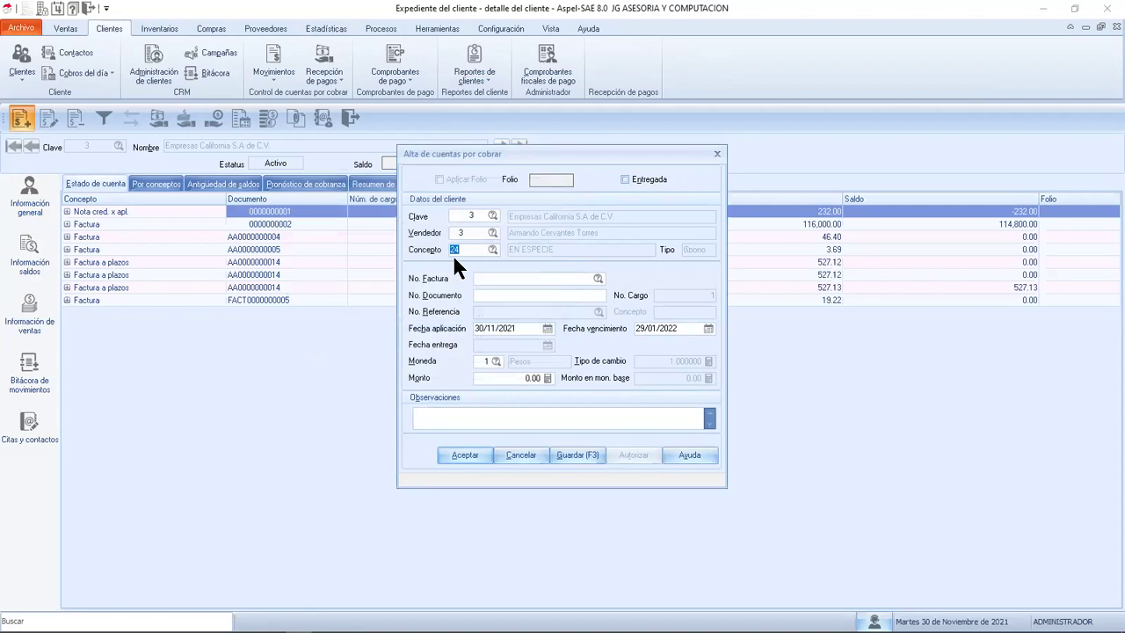
Enter the observation "SE RECIBIO UN YATE DE XXXXX" for the in-kind movement and discard it without saving
left_click(515, 420)
type("SE RECIBIO UN YATE ")
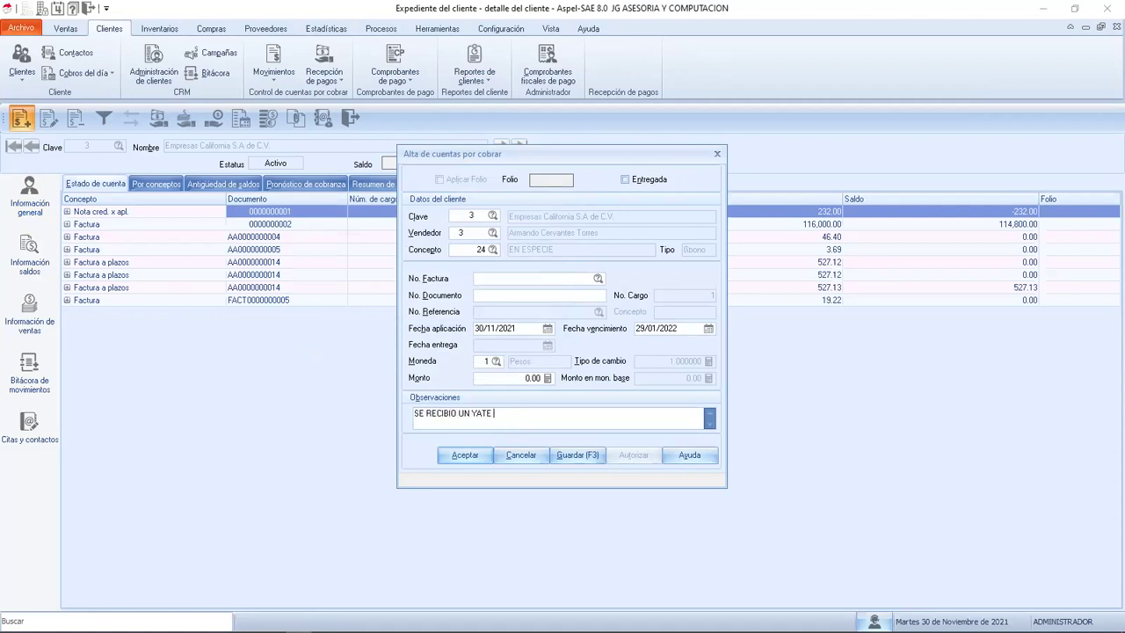
type("DE XXXXX")
left_click(524, 455)
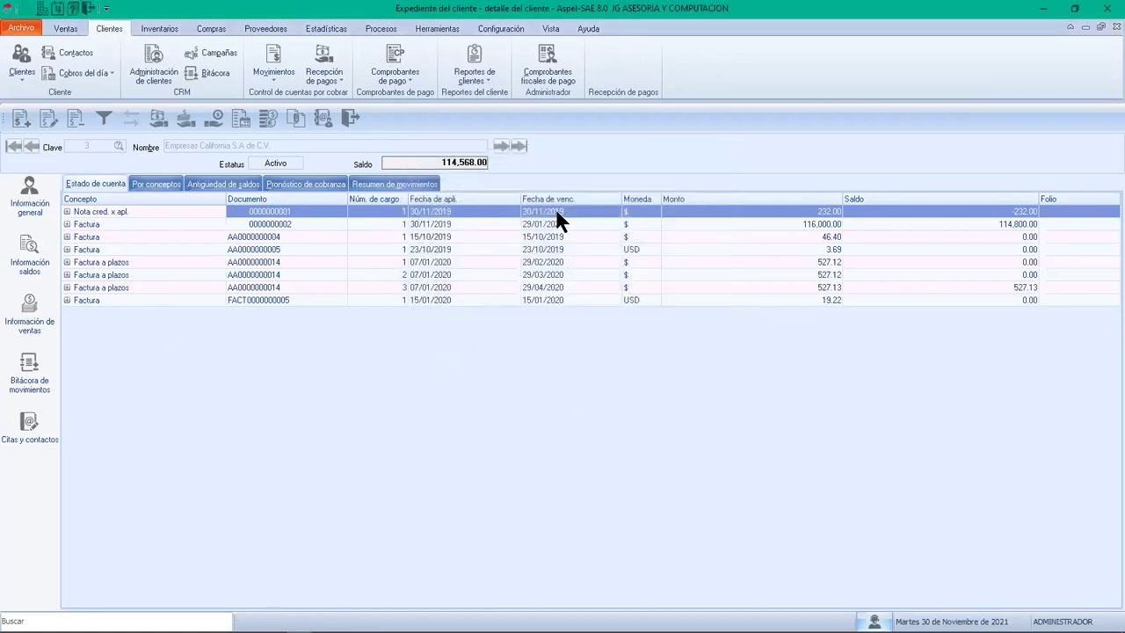